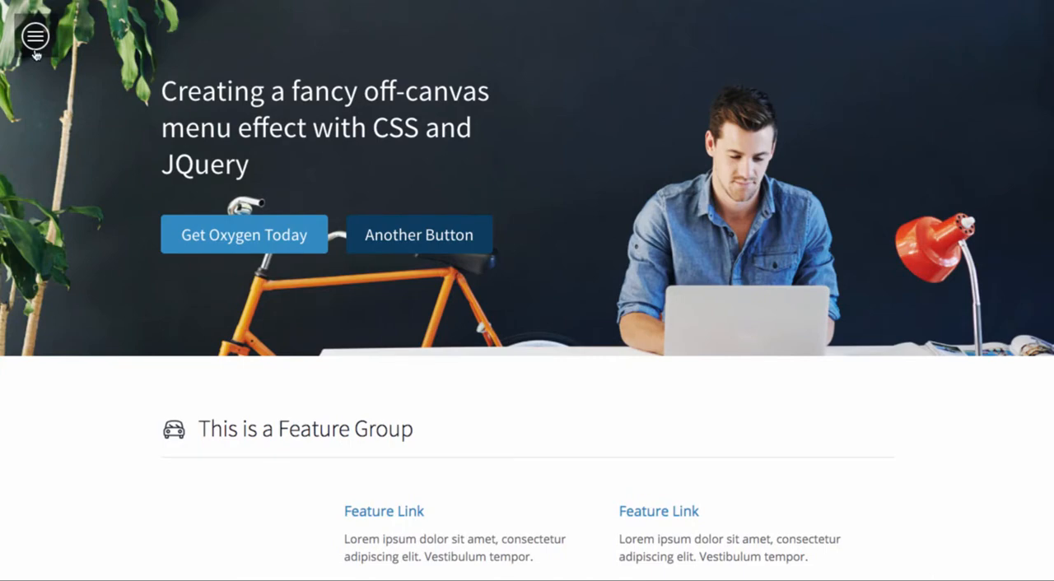
Step: Preview the finished off-canvas effect by opening and closing the menu at the page's top and beside the testimonial section
left_click(33, 48)
left_click(243, 36)
left_click(42, 40)
left_click(253, 37)
scroll(527, 290, "down", 10)
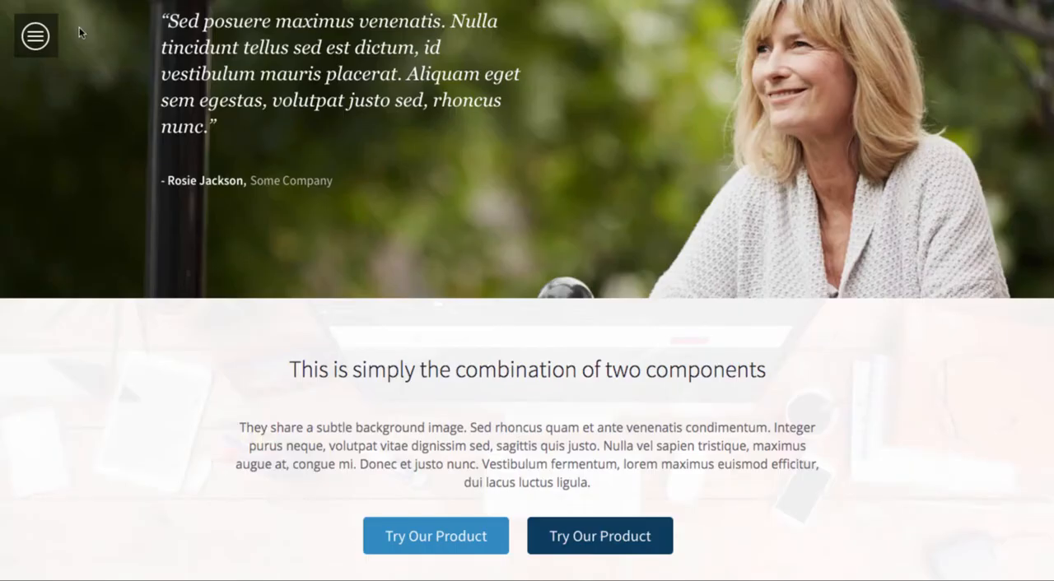
left_click(35, 36)
left_click(330, 78)
left_click(36, 42)
left_click(349, 118)
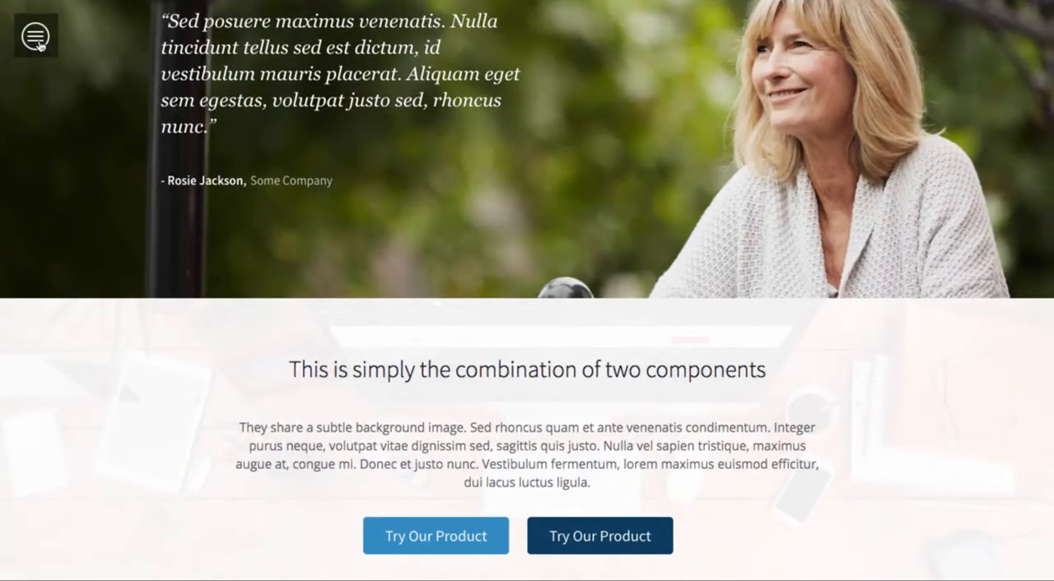
left_click(36, 39)
left_click(447, 252)
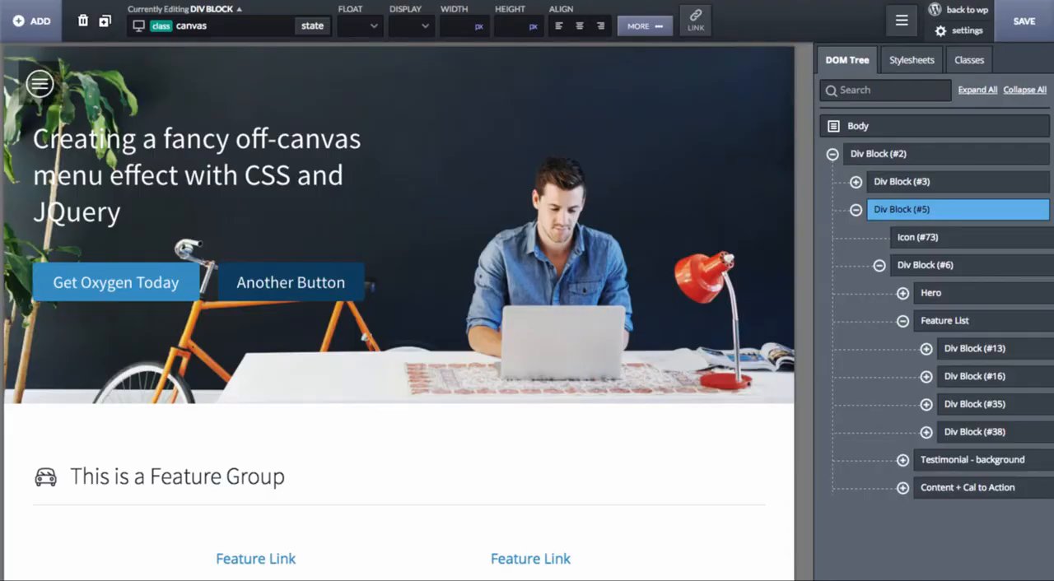
Step: Test the off-canvas menu in the page builder by toggling it with the hamburger icon
left_click(48, 92)
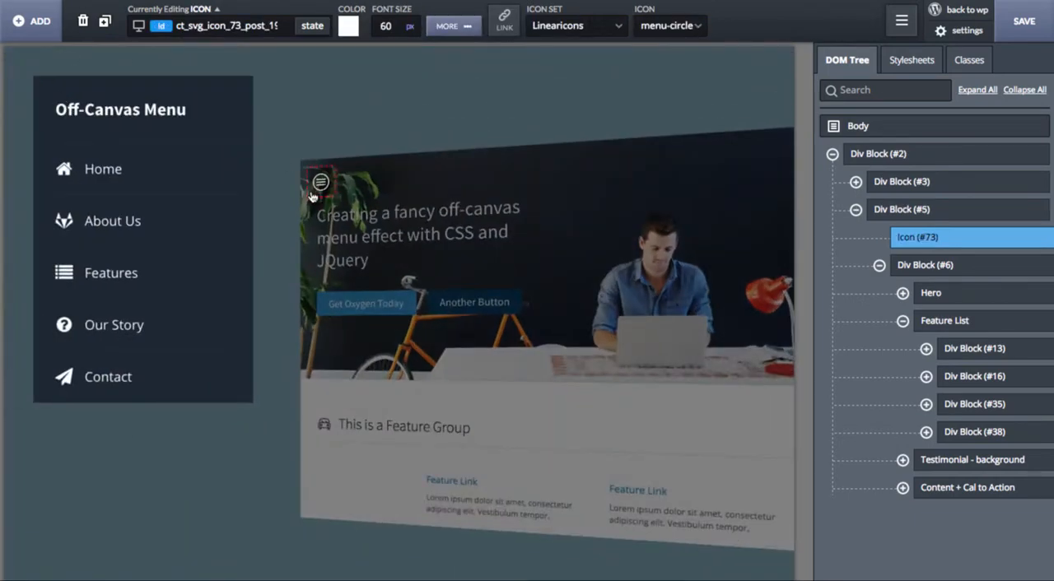
left_click(344, 119)
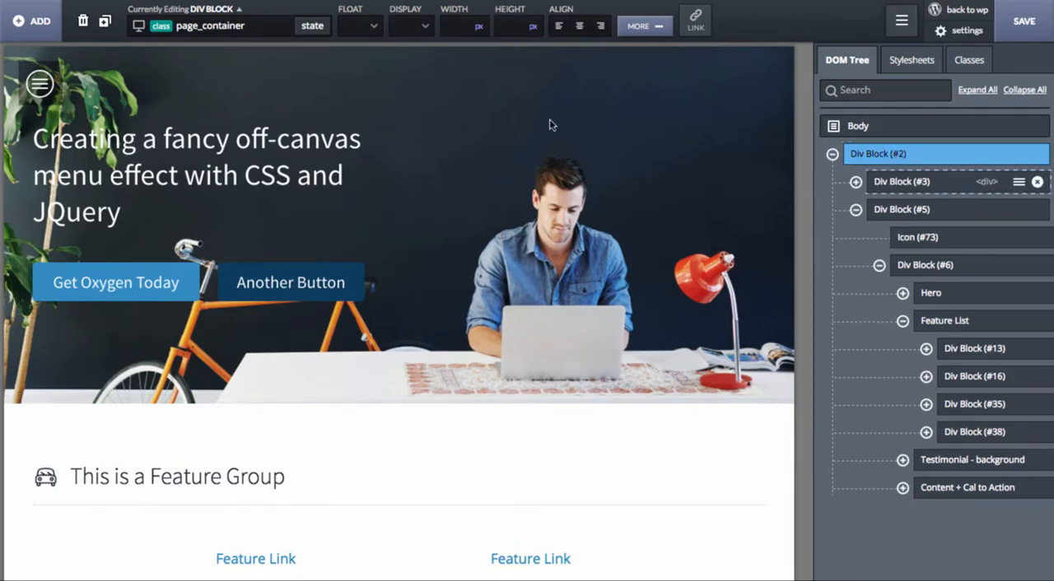
left_click(39, 82)
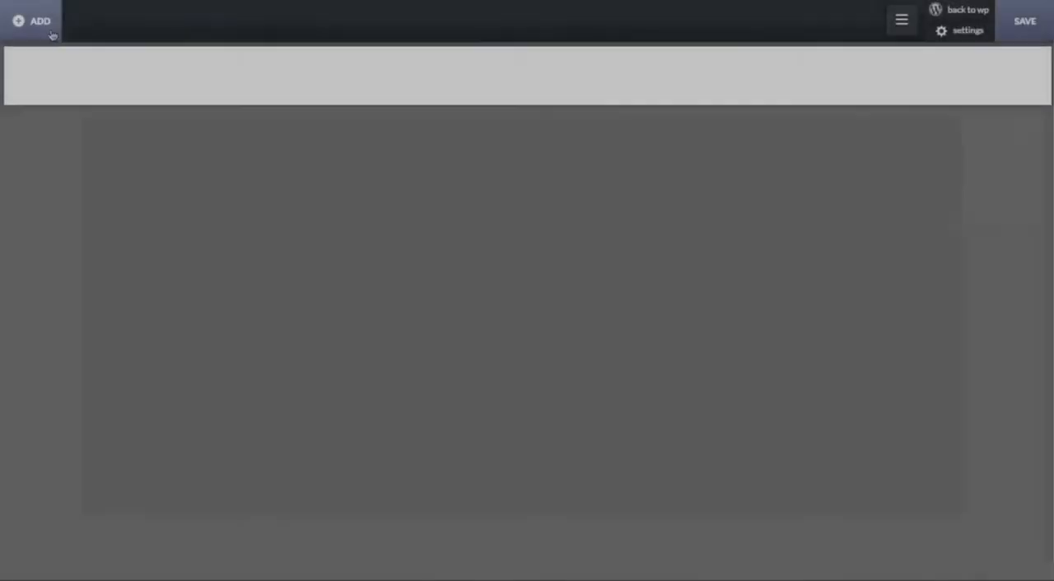
Step: Add a div block to the blank page and give it the class page_container
left_click(50, 32)
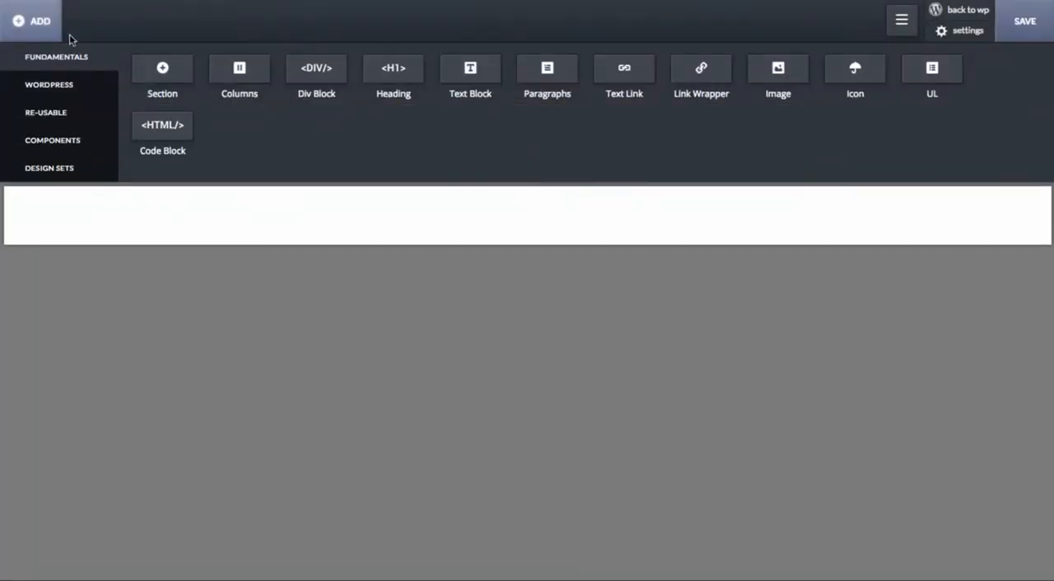
left_click(328, 81)
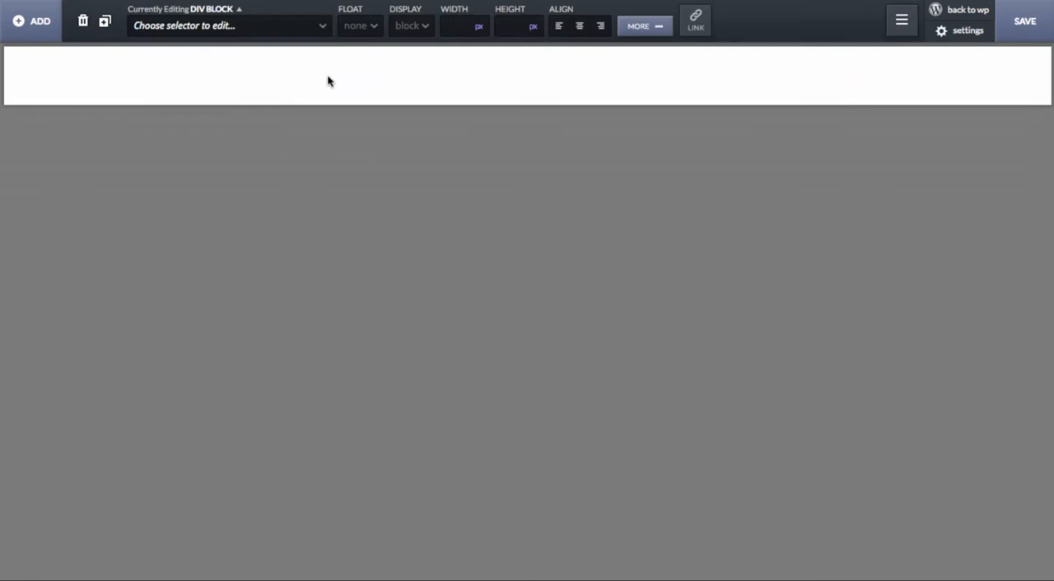
left_click(179, 32)
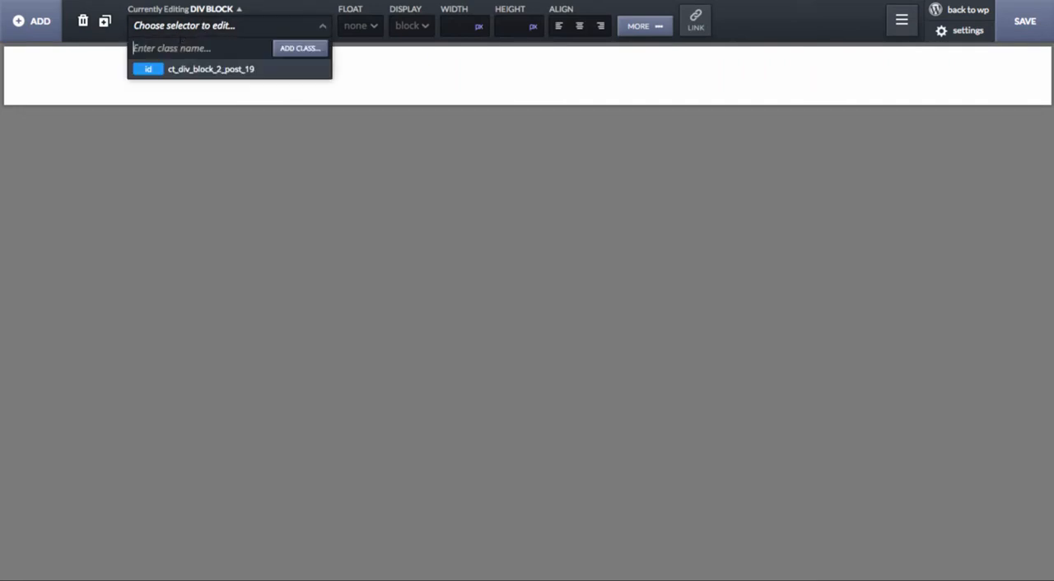
type("page_container")
key("Return")
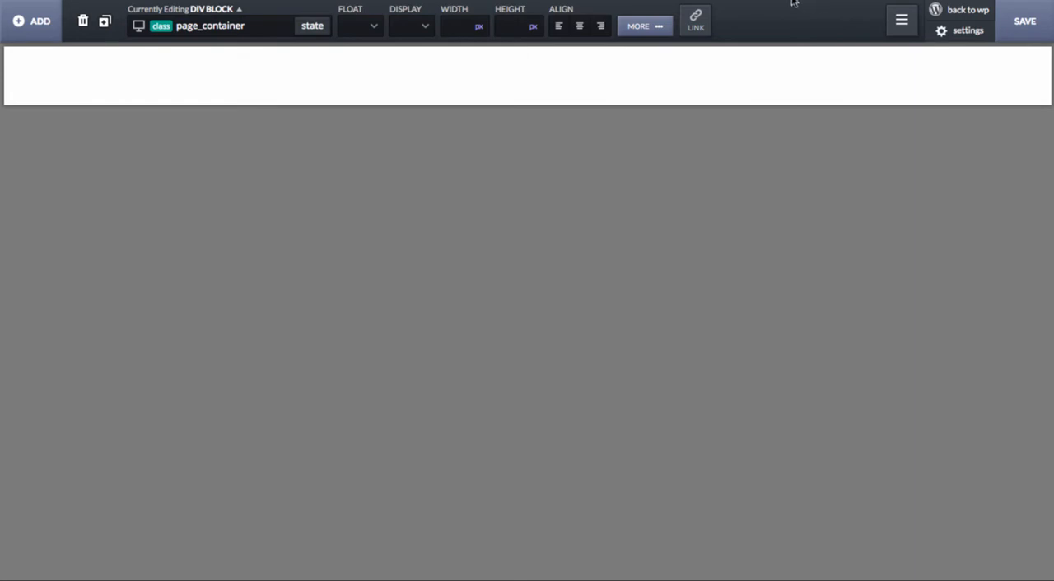
Step: Show the DOM tree and add a div block with the class menu inside the page_container block
left_click(902, 19)
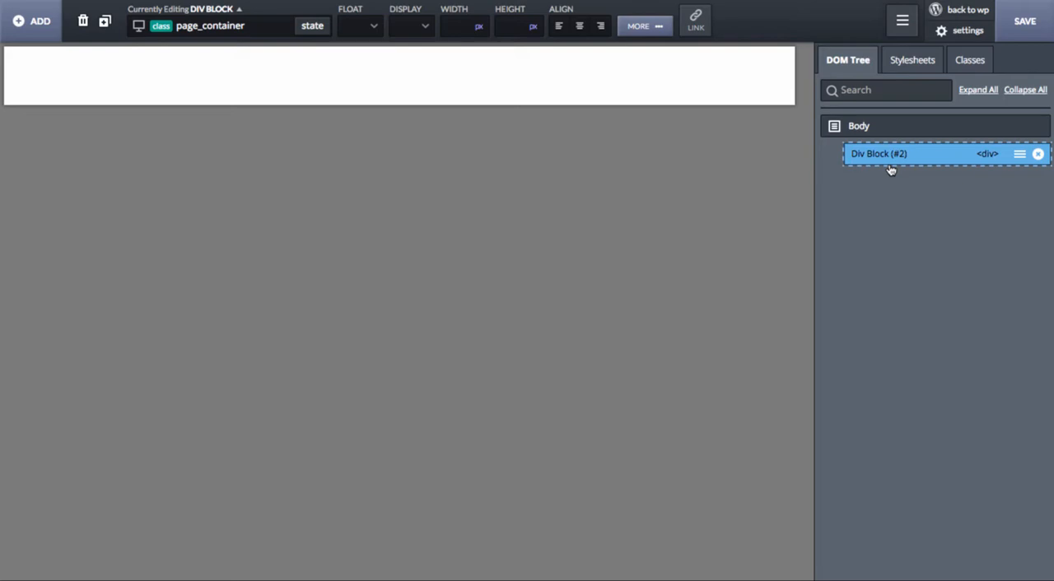
left_click(35, 21)
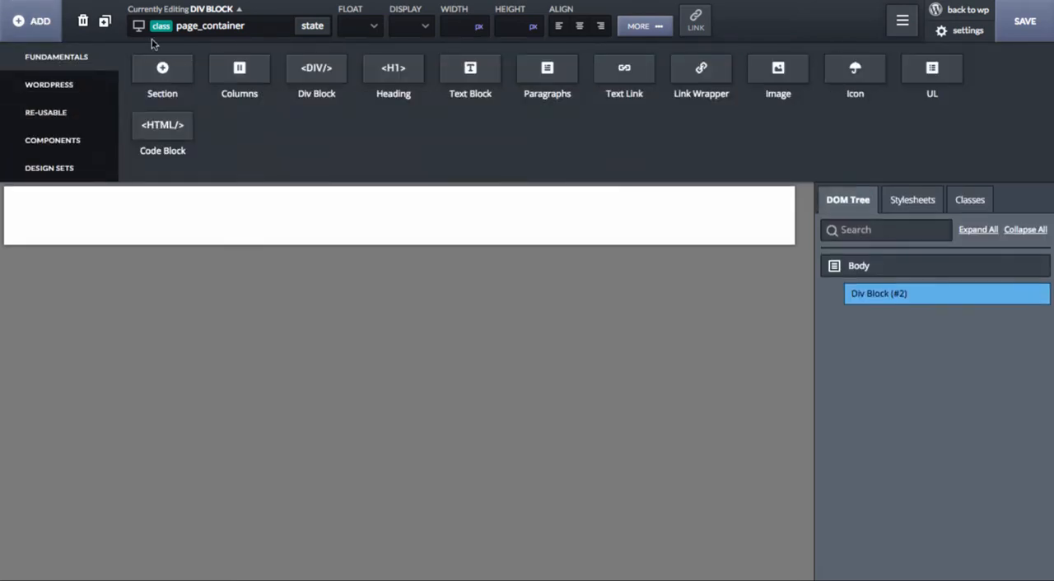
left_click(310, 72)
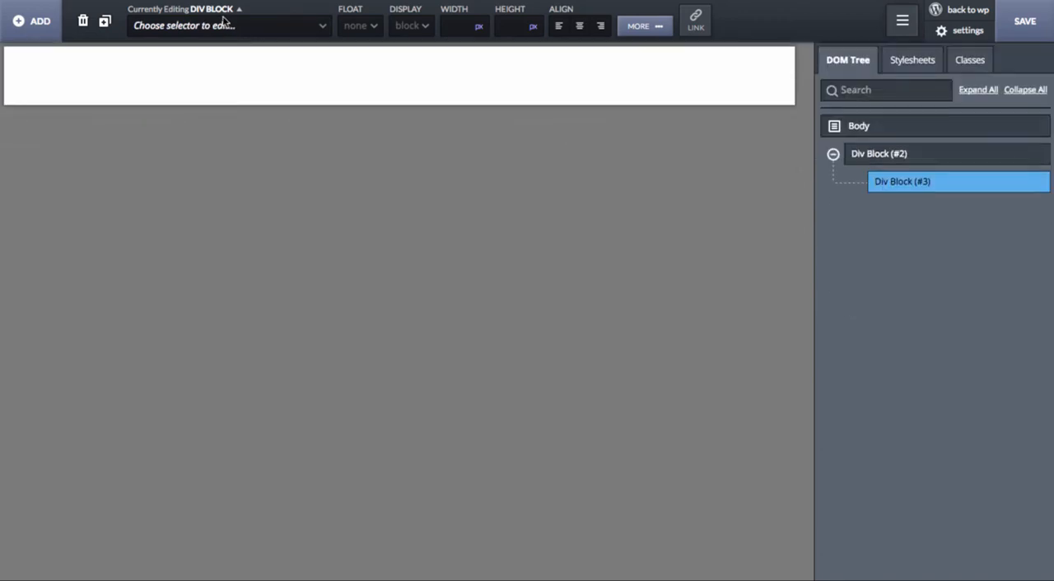
left_click(220, 25)
type("menu")
key("Return")
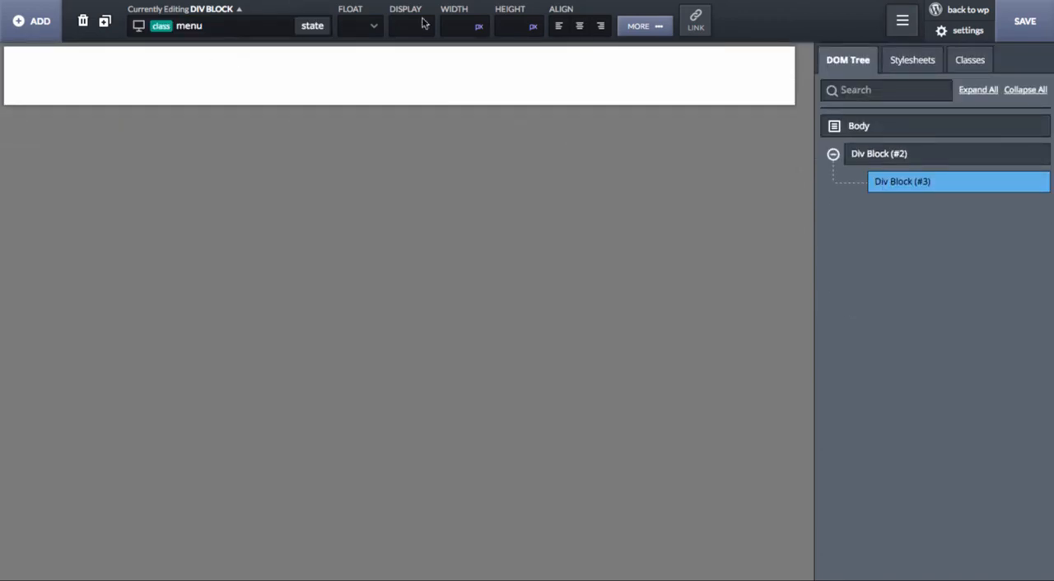
Step: Position the menu class absolutely with top 0 and left 0, and set its width to 300 px
left_click(644, 35)
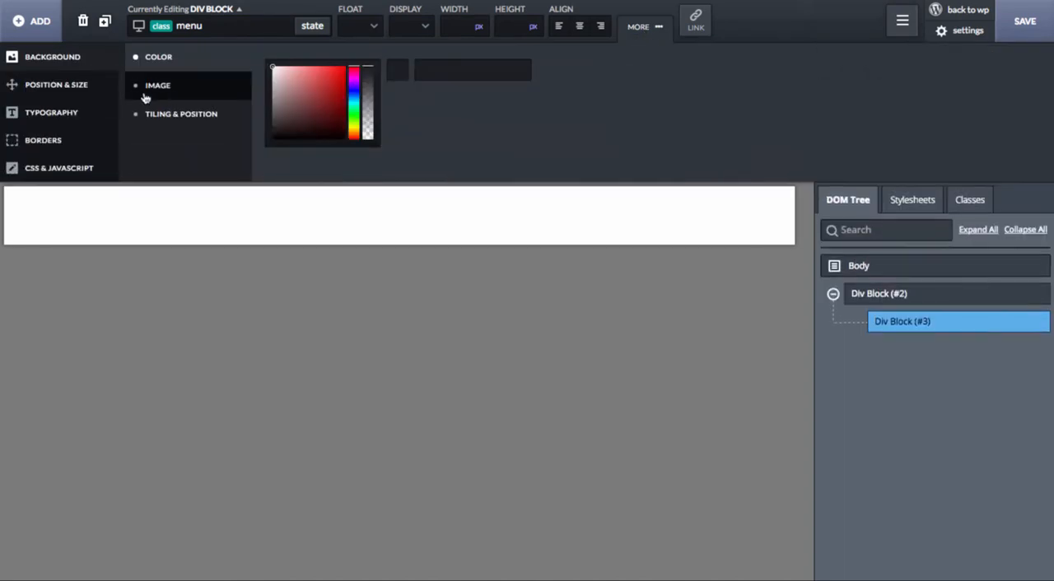
left_click(82, 88)
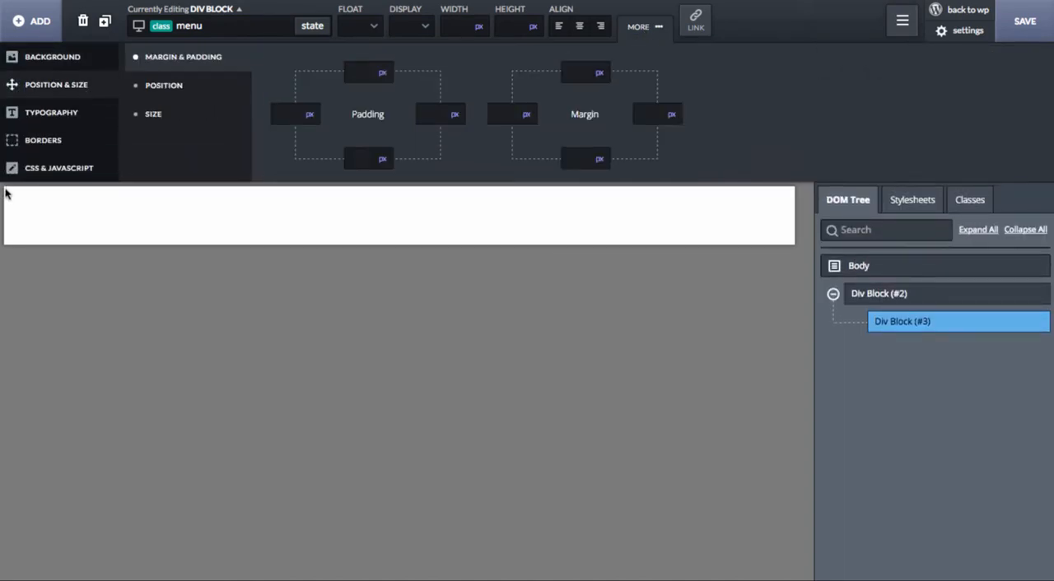
left_click(190, 87)
left_click(698, 79)
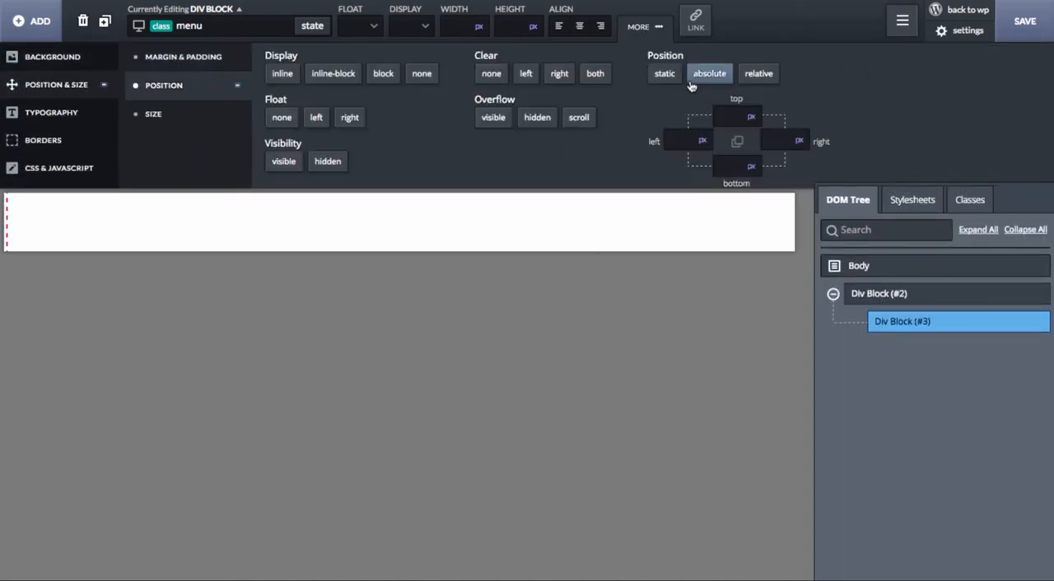
left_click(728, 117)
type("0")
left_click(680, 140)
type("0300")
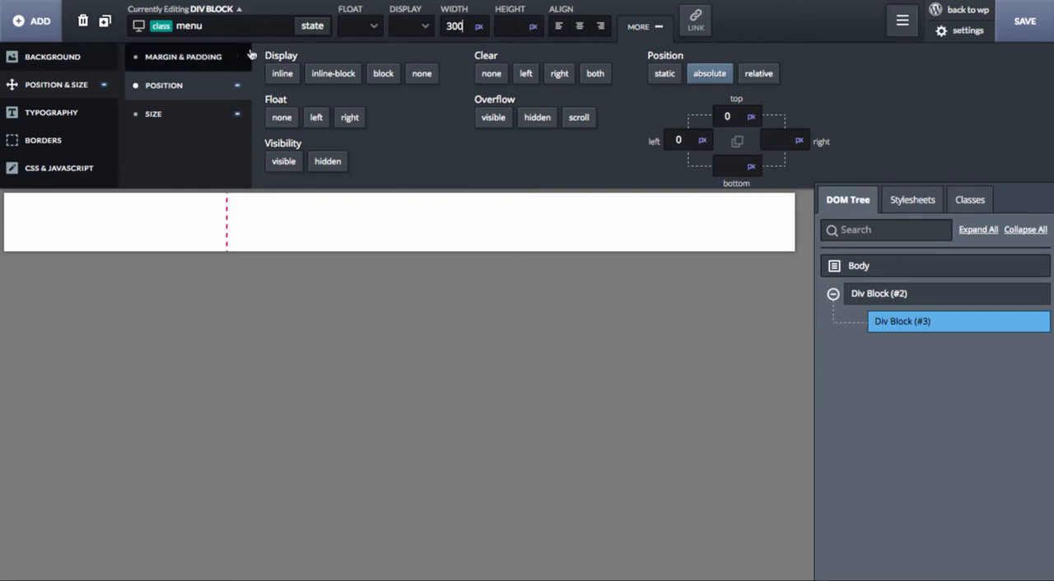
Step: Give the menu class a custom CSS height of 100% and a dark teal background, rgba(61,90,97,1.0)
left_click(103, 173)
type("he")
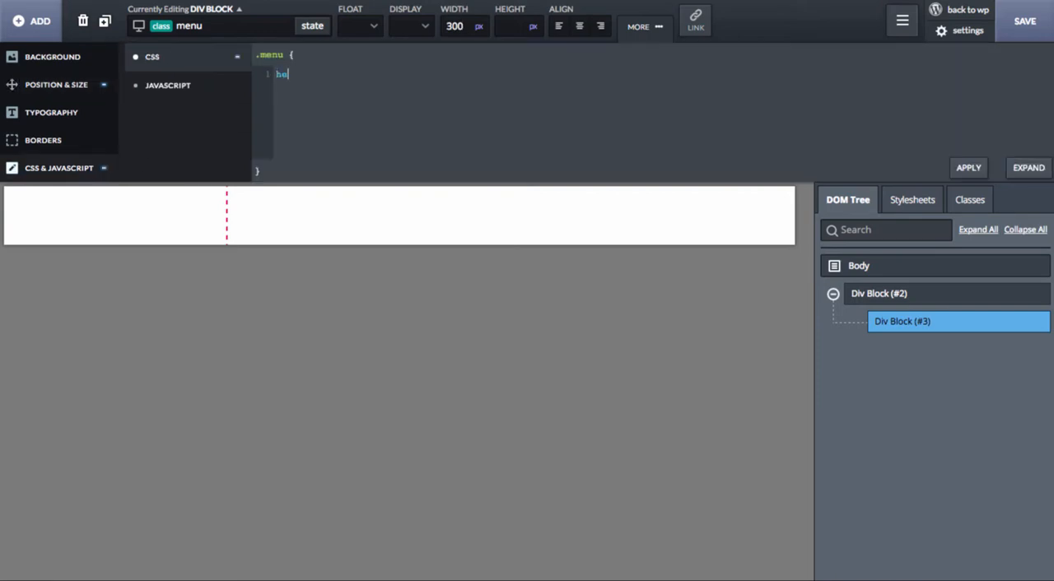
type("ight: 100vh;")
left_click(100, 64)
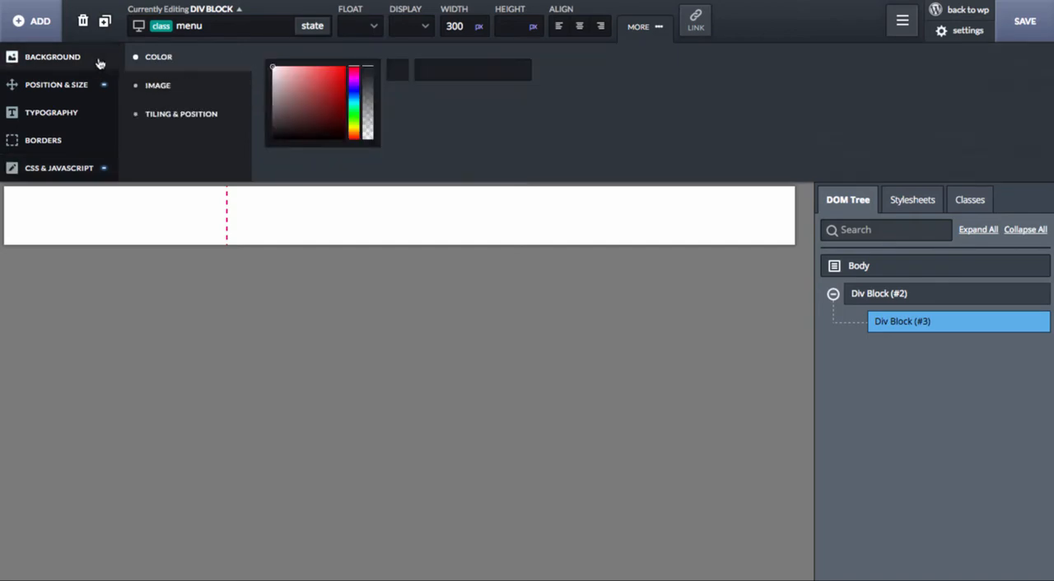
left_click_drag(354, 103, 354, 100)
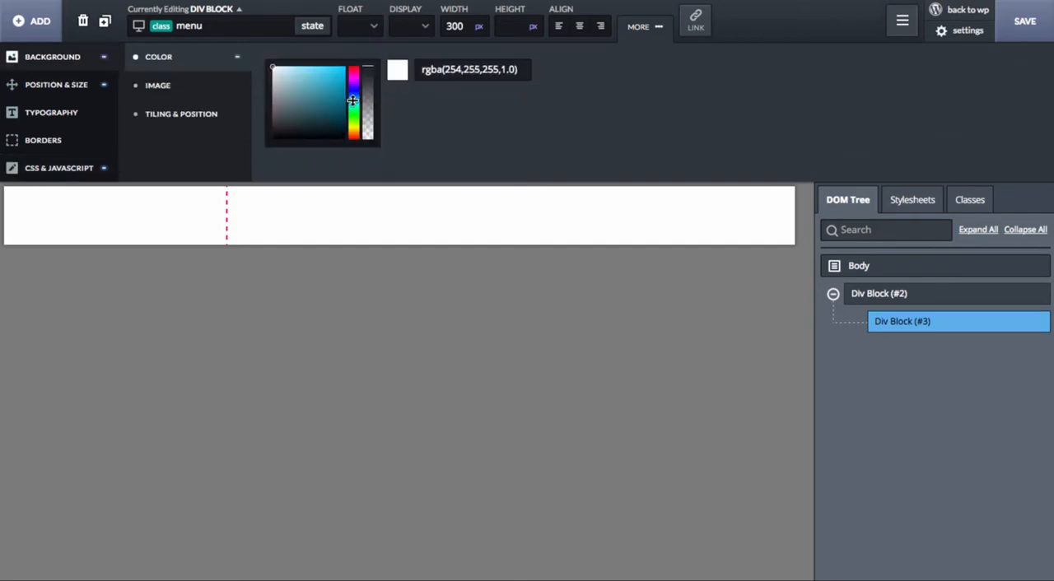
left_click(299, 111)
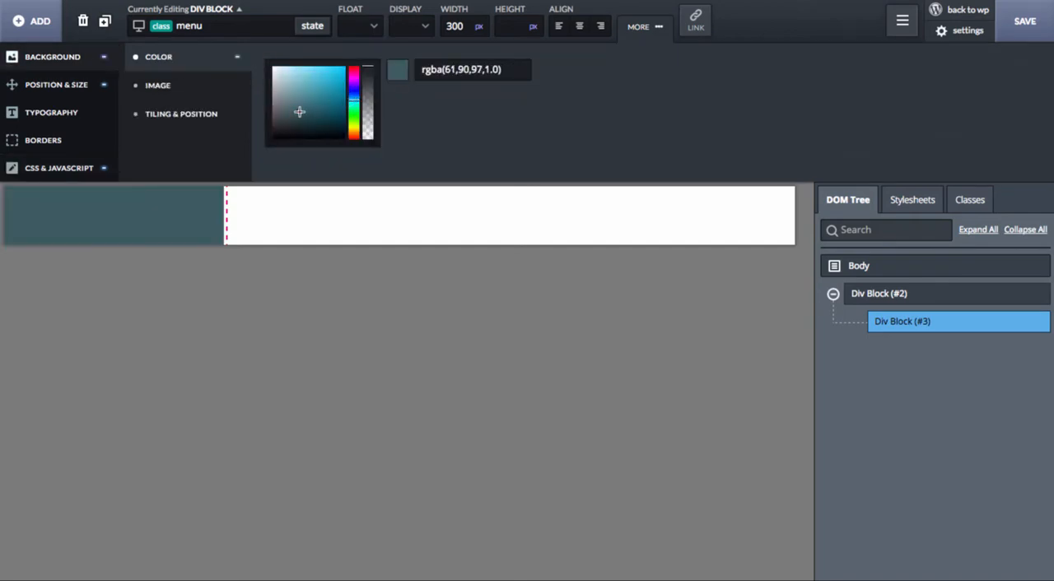
Step: Set the position of the page_container class to relative
left_click(900, 300)
left_click(83, 81)
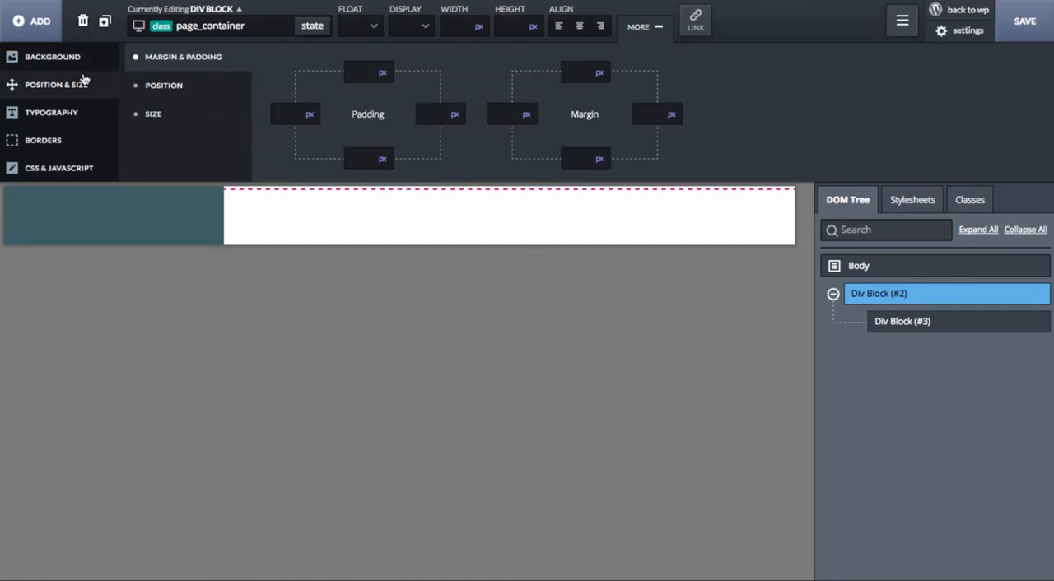
left_click(154, 85)
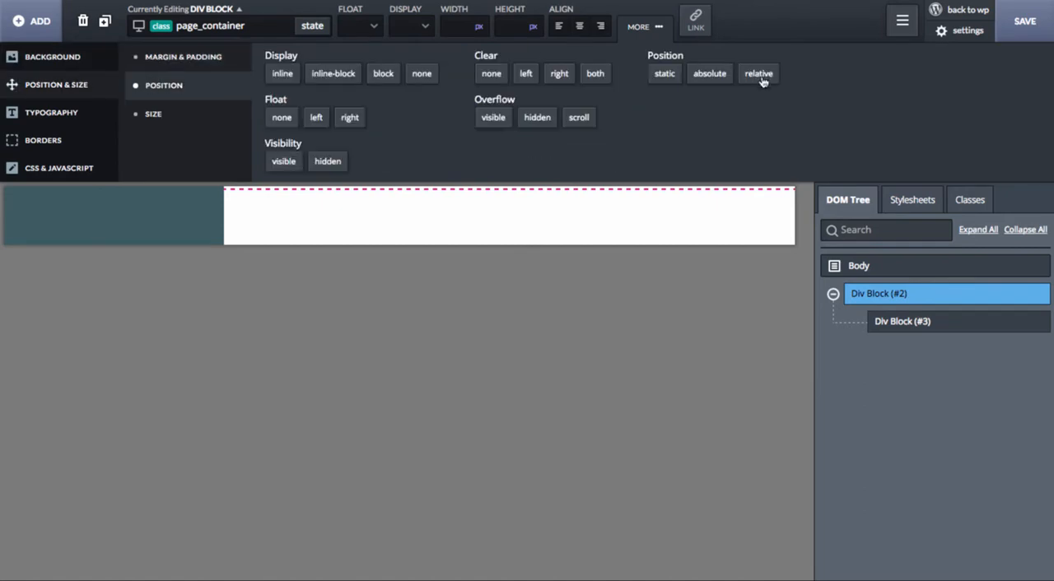
left_click(758, 74)
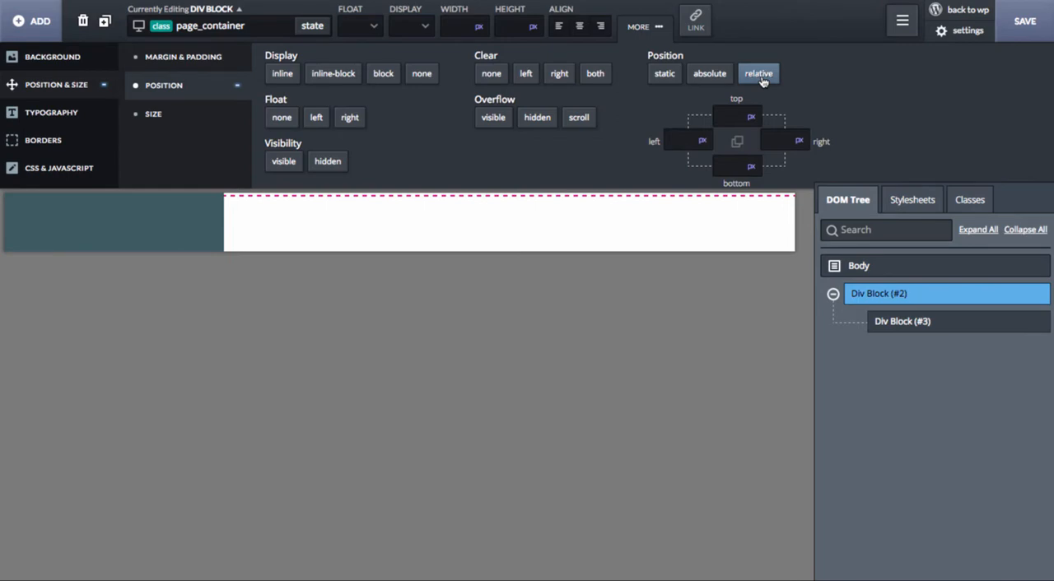
left_click(902, 334)
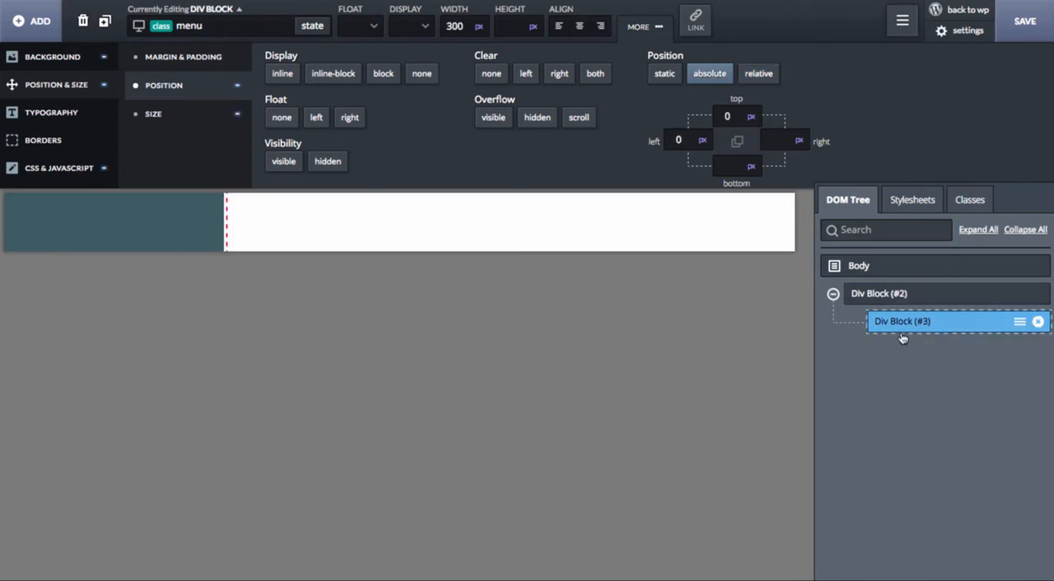
Step: Add a second div block inside the page_container block and give it the class canvas
left_click(889, 295)
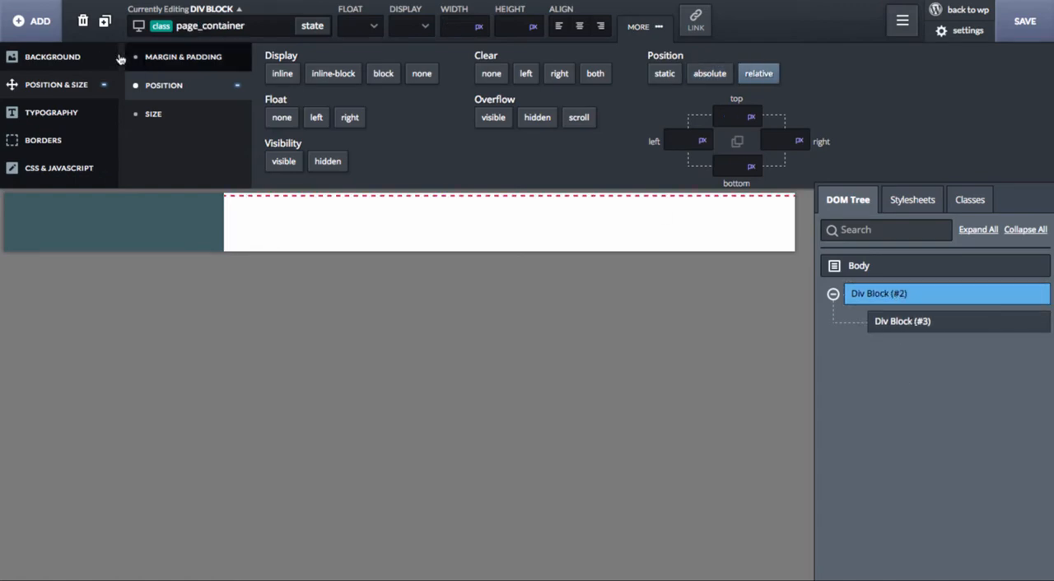
left_click(32, 21)
left_click(317, 72)
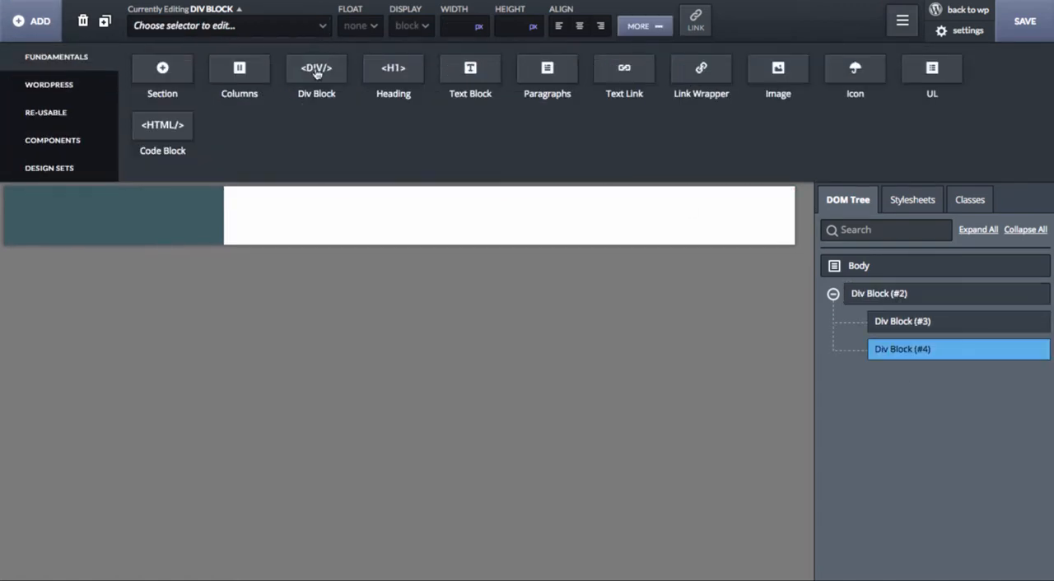
left_click(223, 24)
type("co")
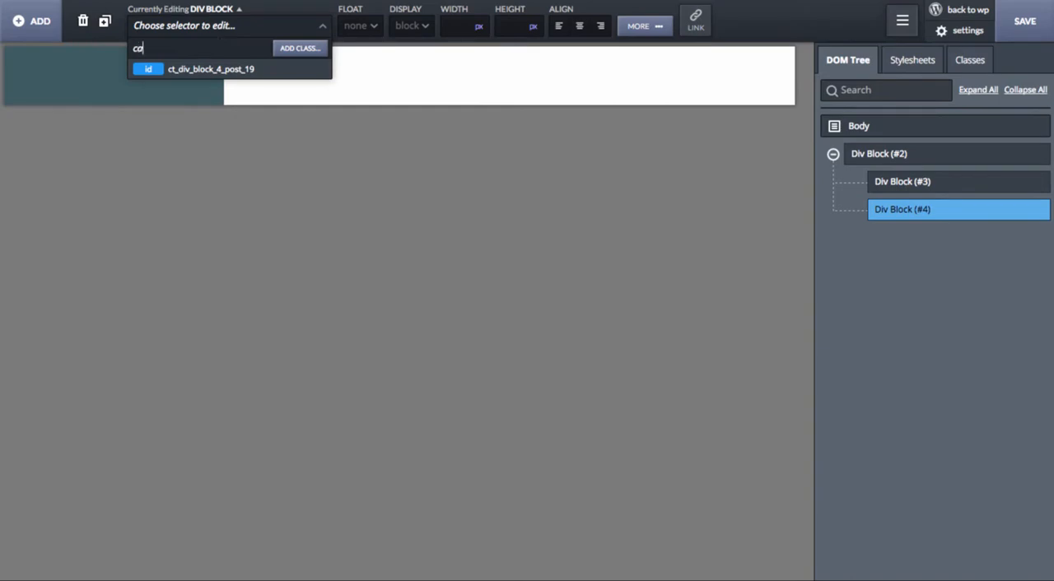
type("nvas")
key("Return")
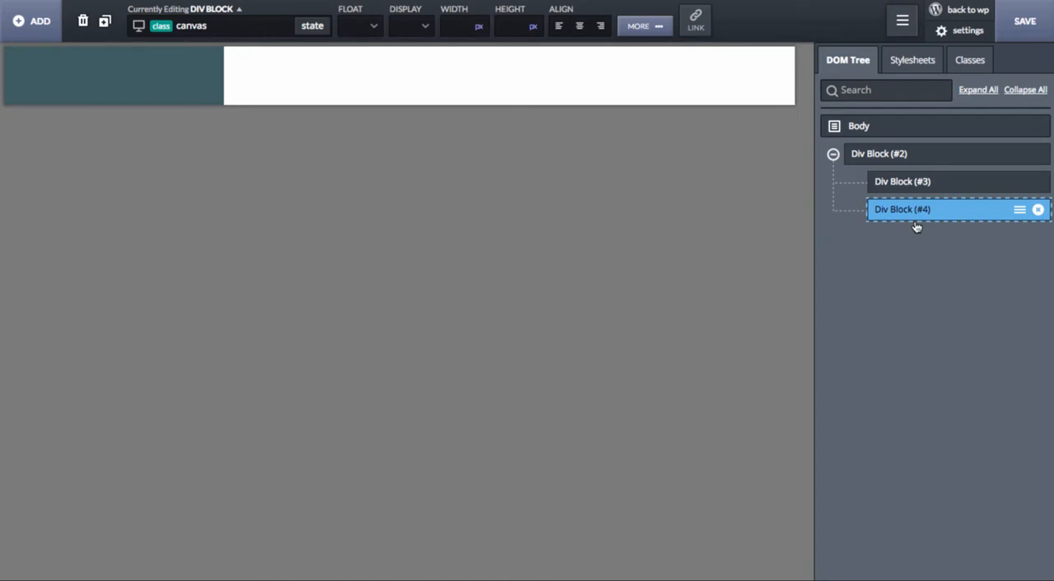
Step: Add the custom CSS rule height: 100vh; to the canvas class
left_click(656, 29)
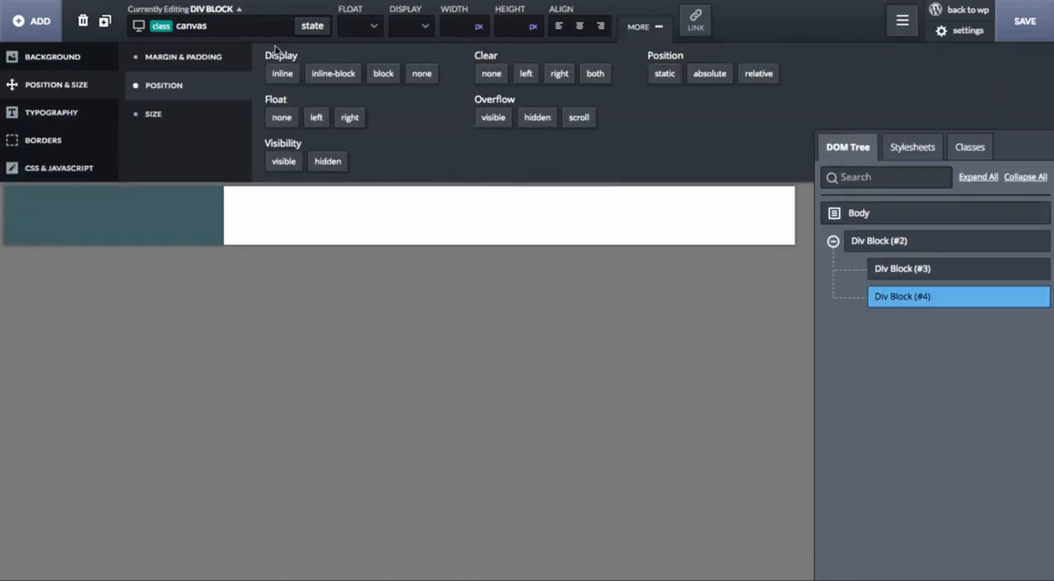
left_click(64, 170)
left_click(317, 105)
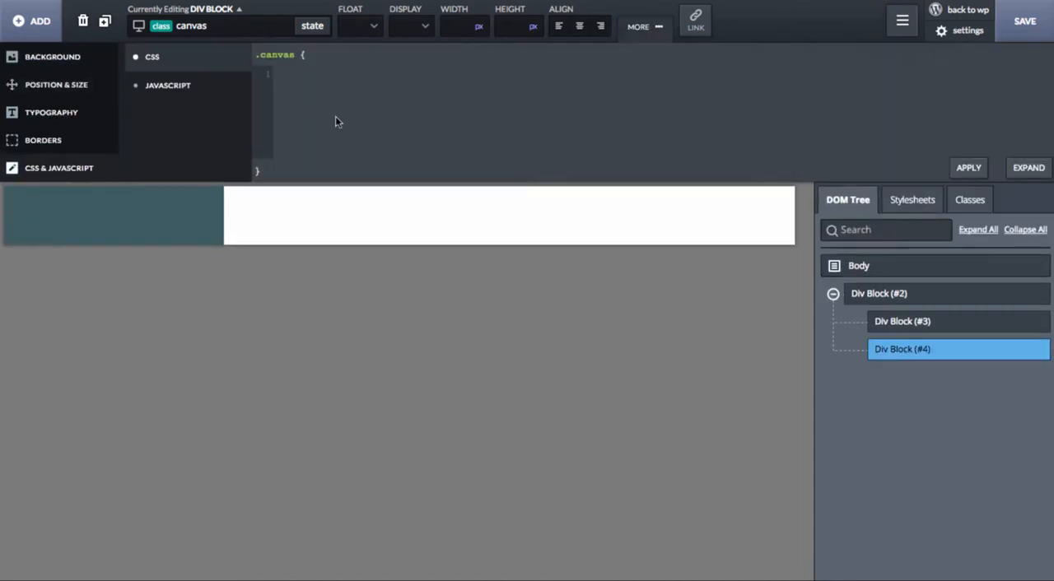
type("hw")
key("BackSpace")
type("eight: 1000vh;")
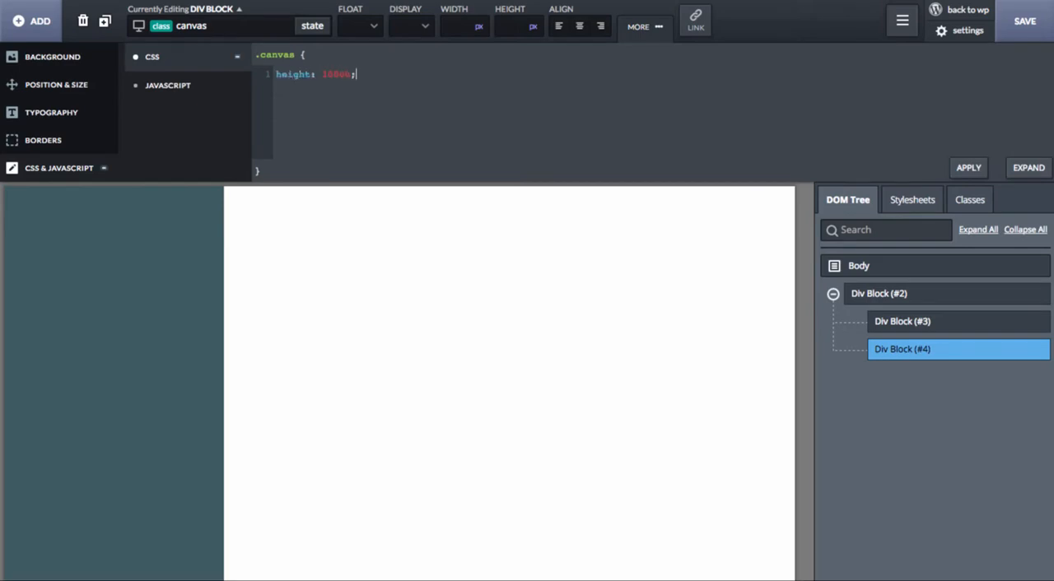
Step: Set the position of the canvas class to relative
left_click(97, 88)
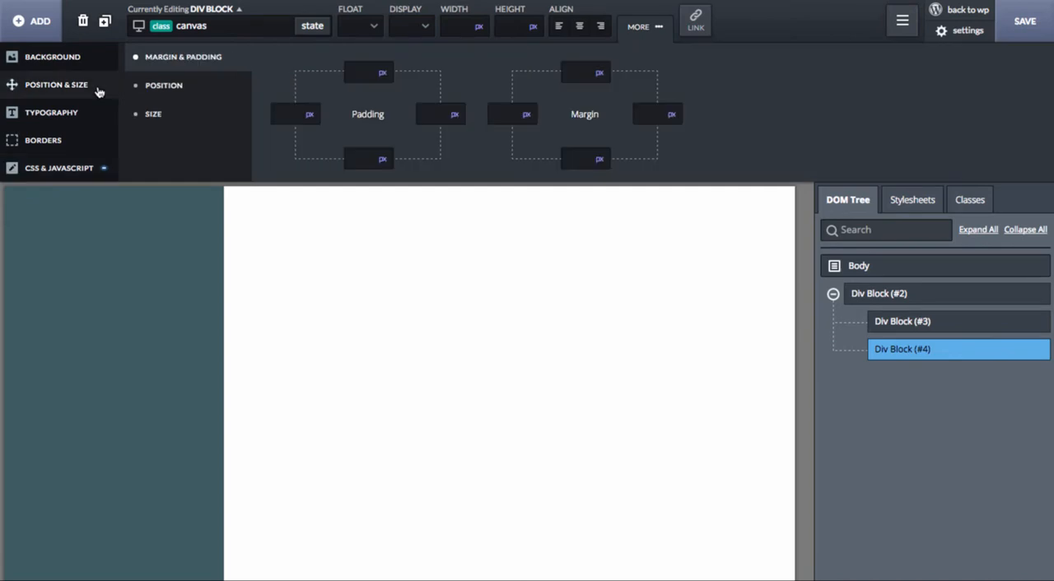
left_click(239, 91)
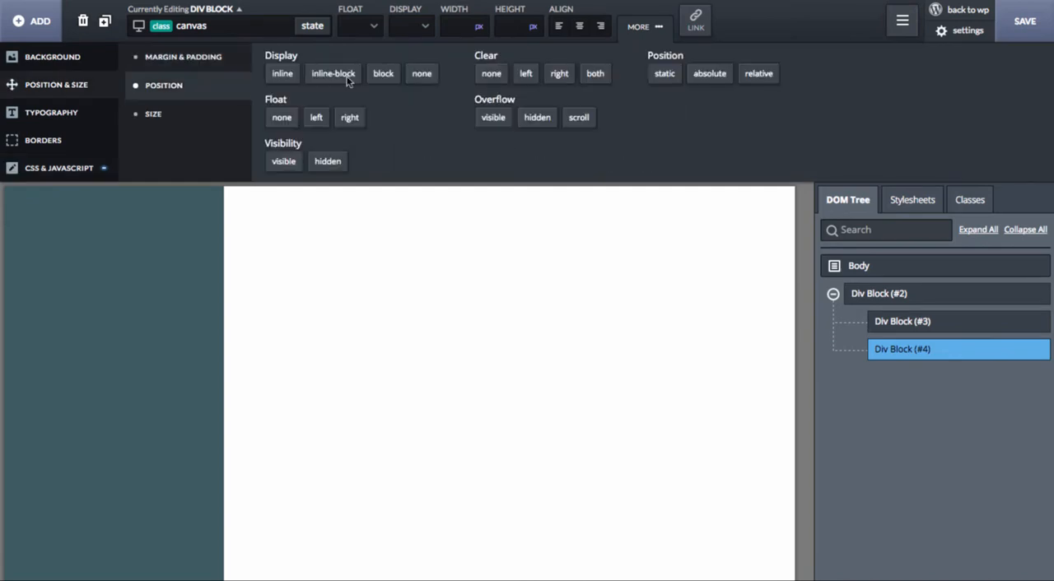
left_click(759, 74)
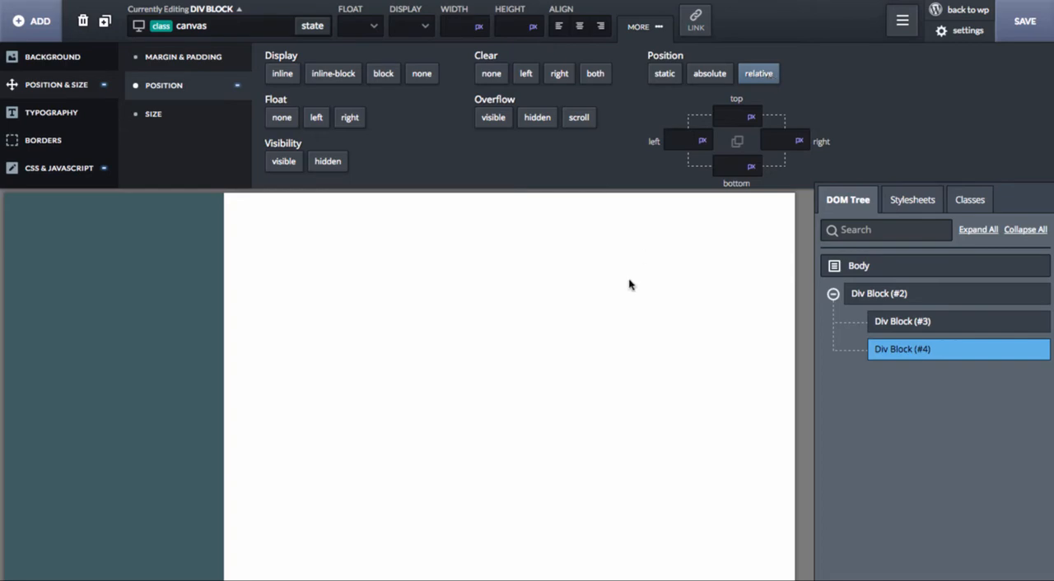
Step: Add a div block inside the canvas block and give it the class canvas_inner
mouse_move(895, 349)
left_click(58, 33)
left_click(336, 85)
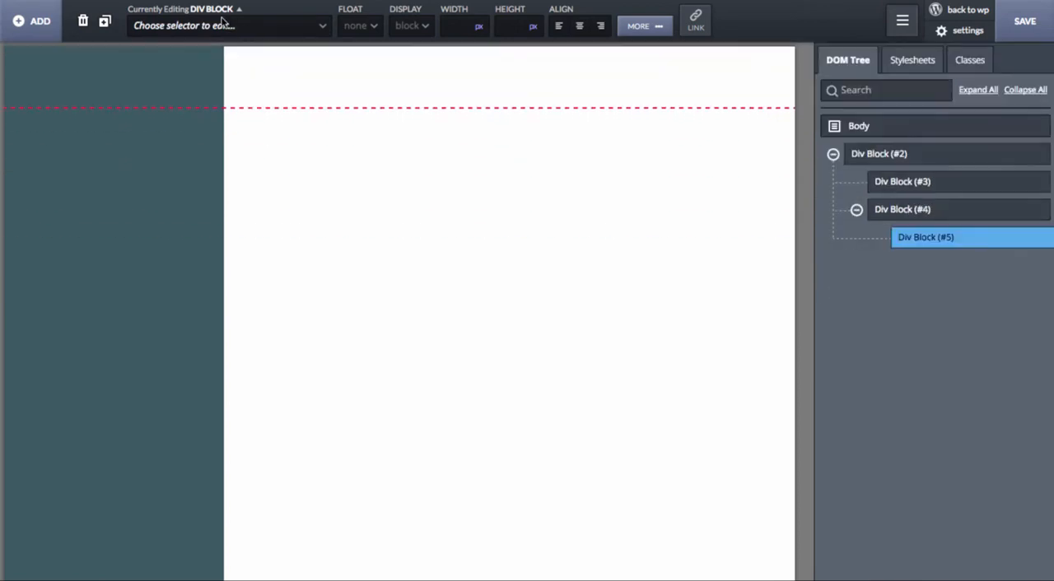
left_click(223, 23)
type("canvas_i")
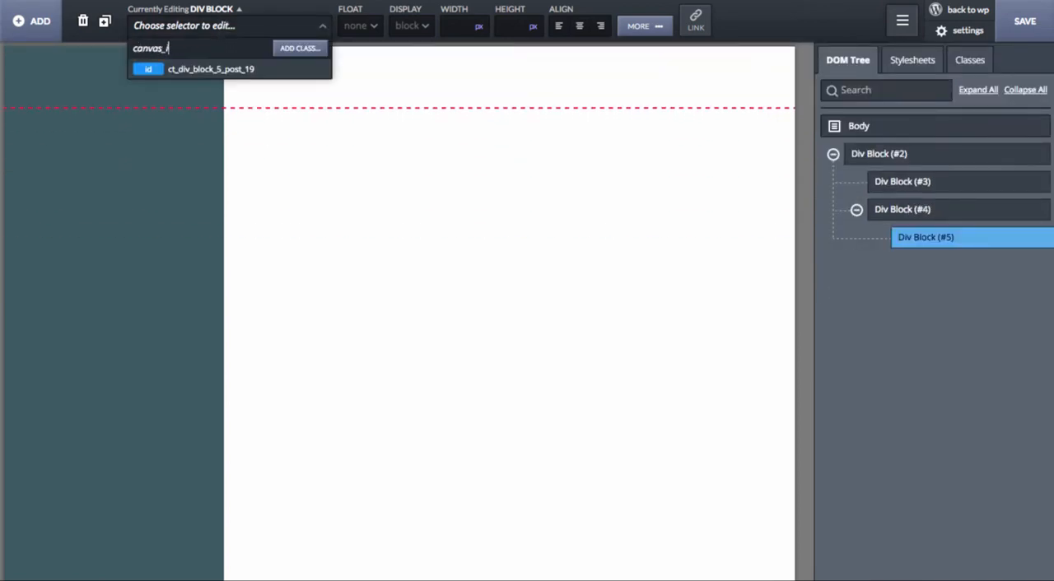
type("nner")
key("Return")
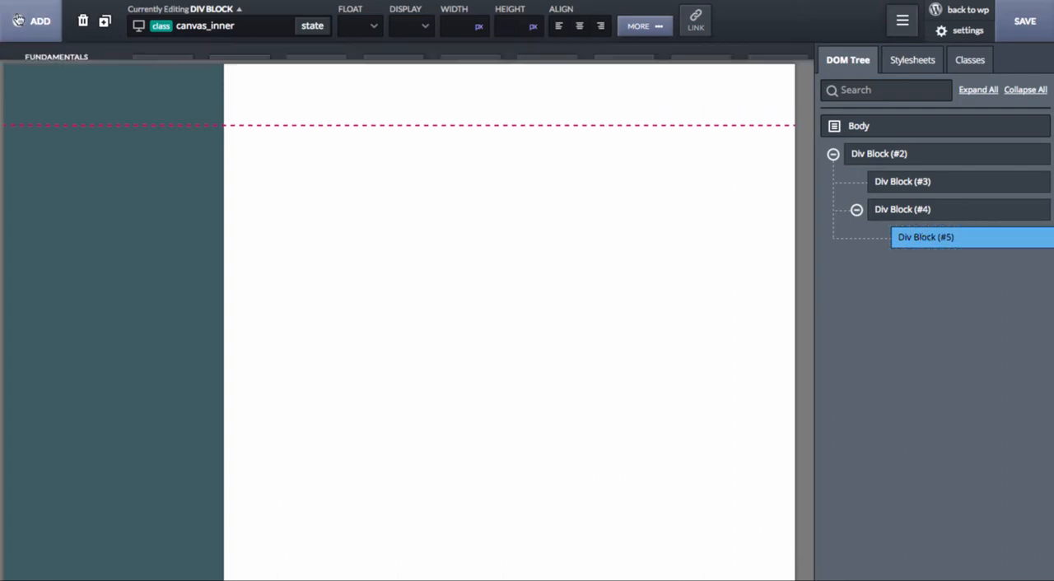
Step: Insert the Hero - Style 1 component from the Next design set into the canvas_inner block
left_click(33, 21)
left_click(51, 166)
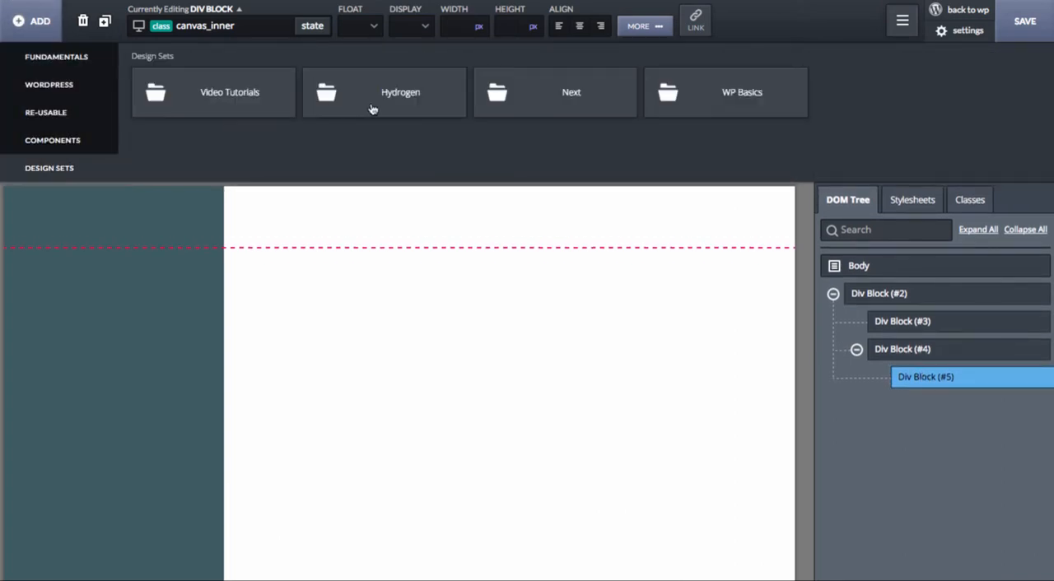
left_click(510, 110)
left_click(209, 107)
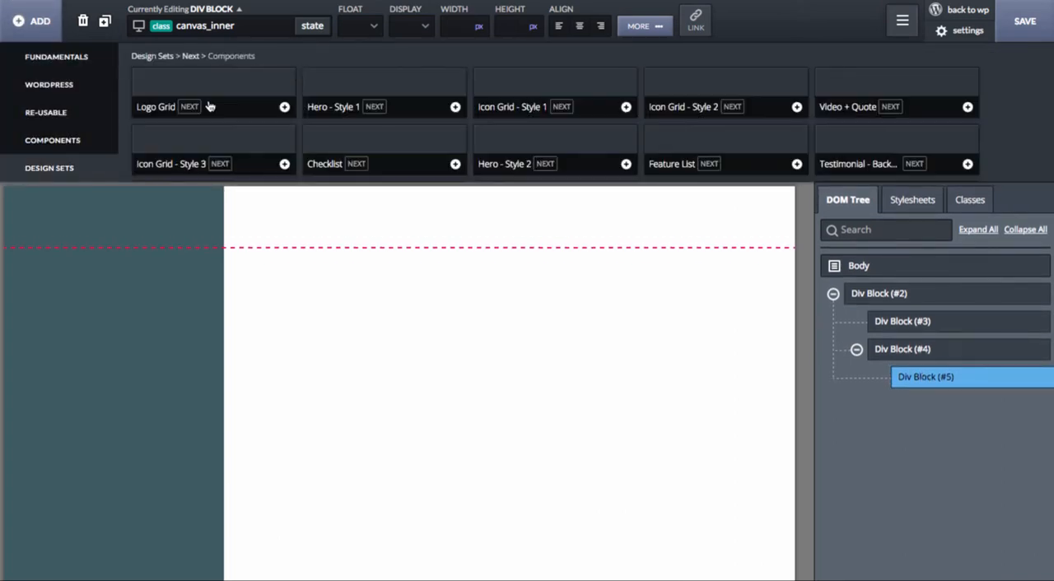
left_click(358, 90)
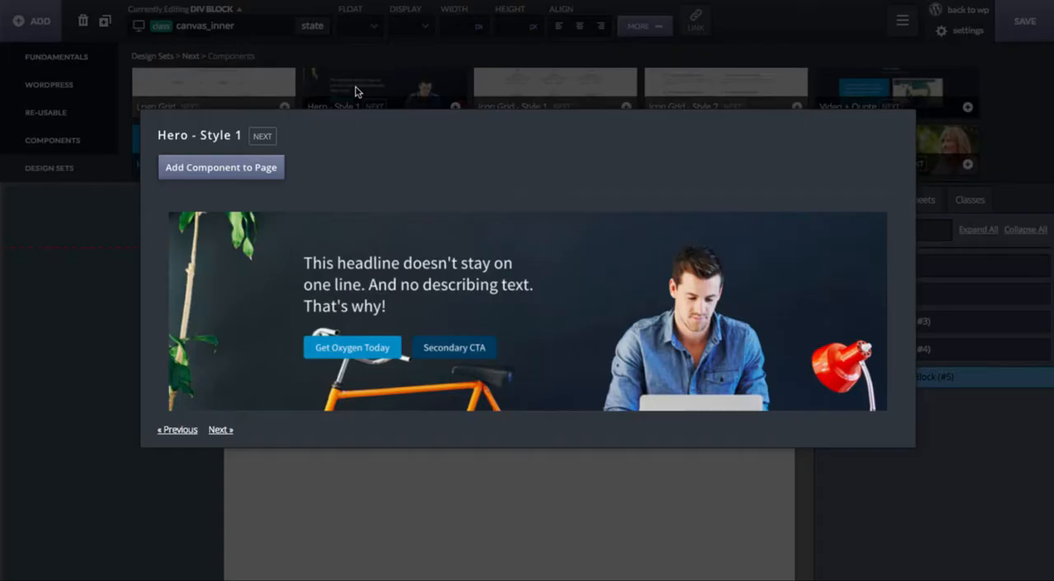
left_click(242, 169)
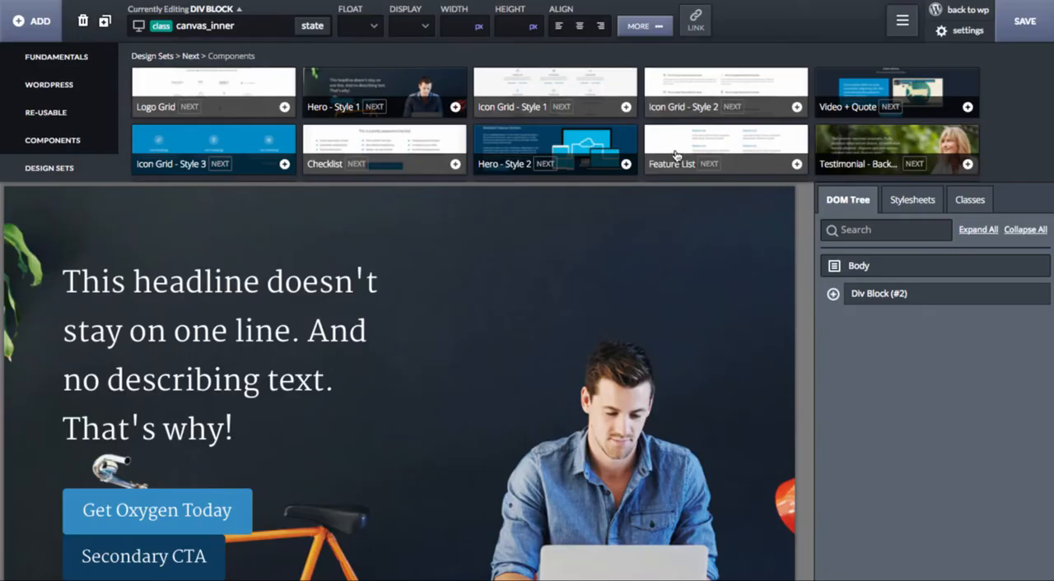
Step: Add the Feature List component and the testimonial component with the background image from the Next design set to the page
left_click(676, 154)
left_click(221, 167)
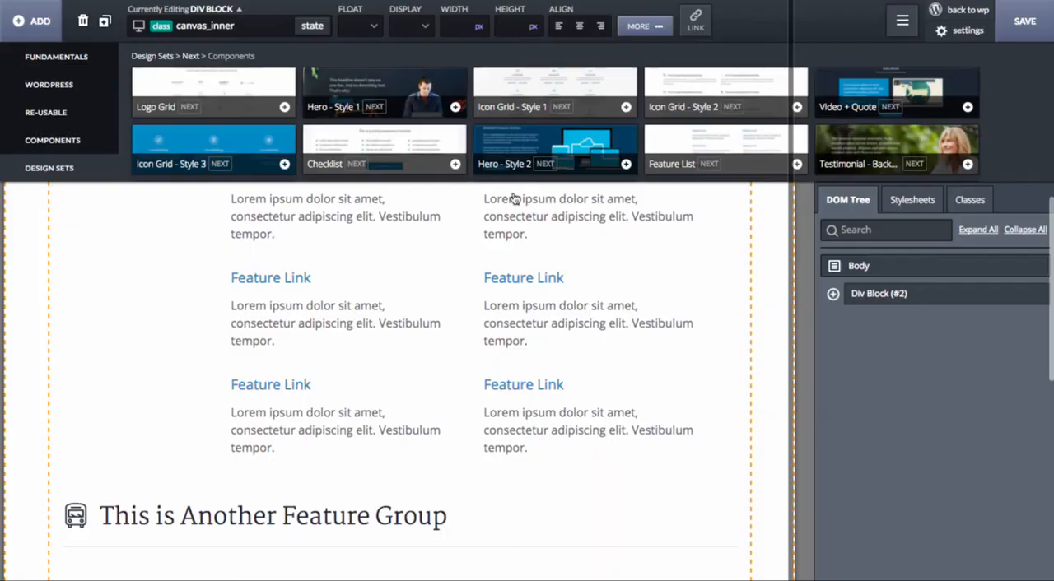
left_click(864, 140)
left_click(231, 169)
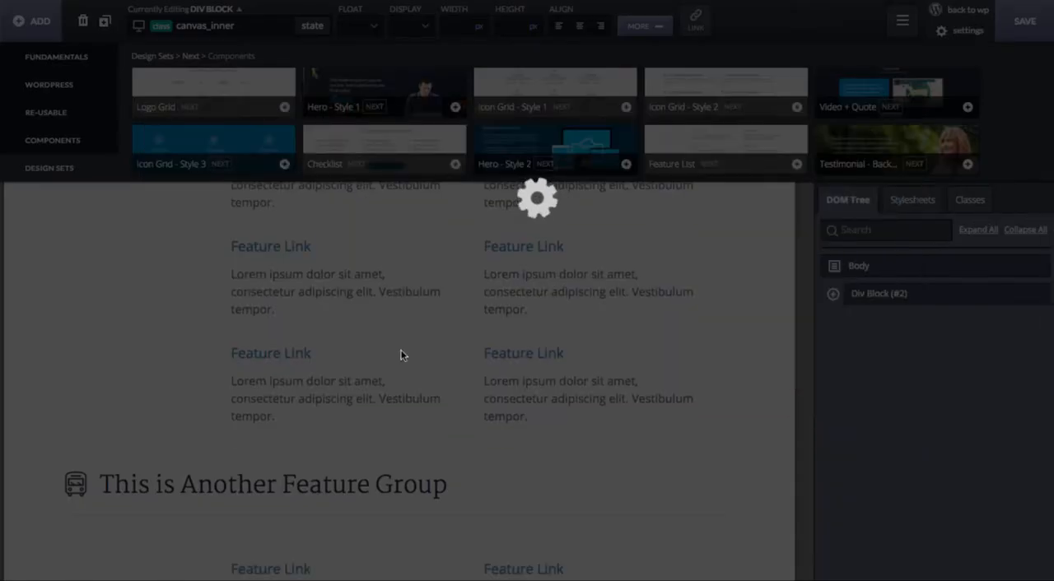
scroll(400, 355, "down", 5)
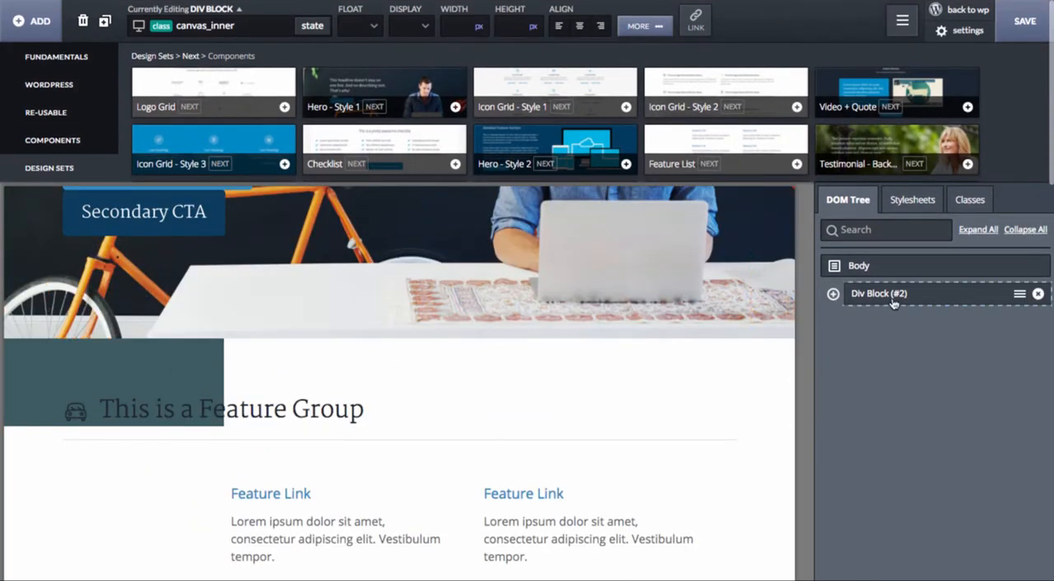
Step: Add the custom CSS rule transform: translate3d(-300px, 0px, 0px); to the menu class below its height rule
left_click(832, 294)
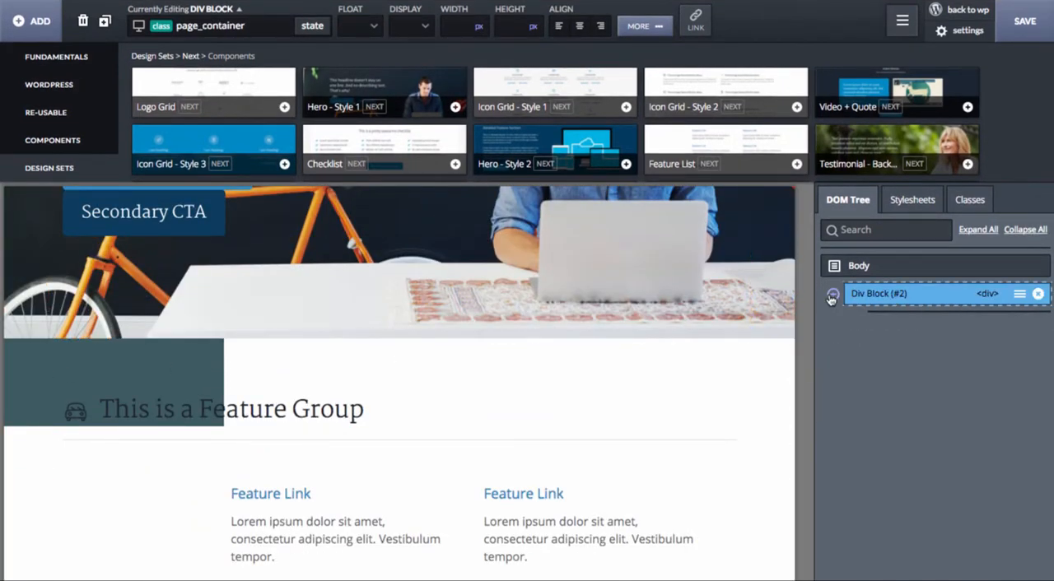
left_click(903, 321)
scroll(338, 345, "up", 5)
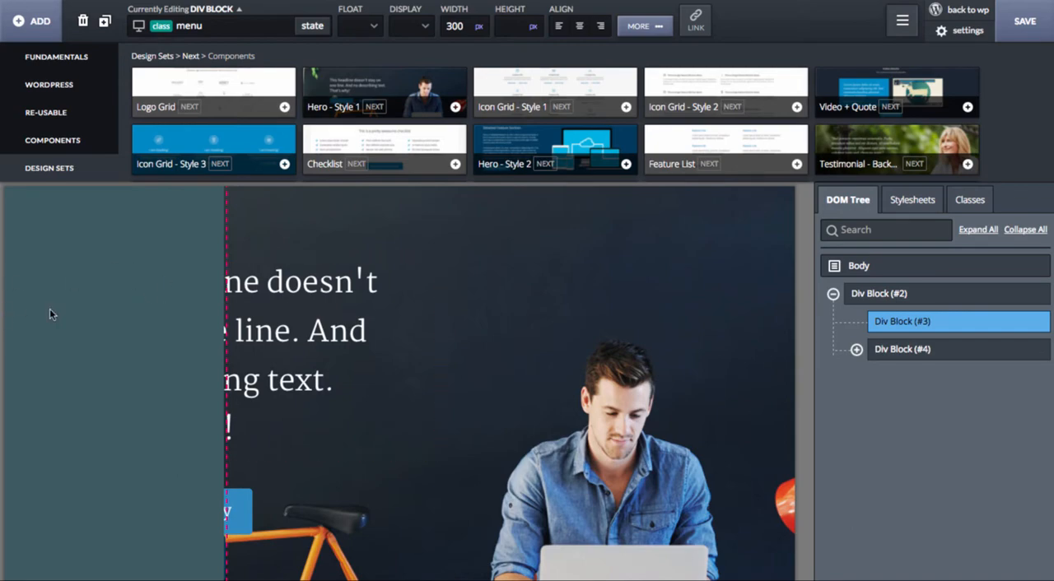
left_click(647, 26)
left_click(47, 171)
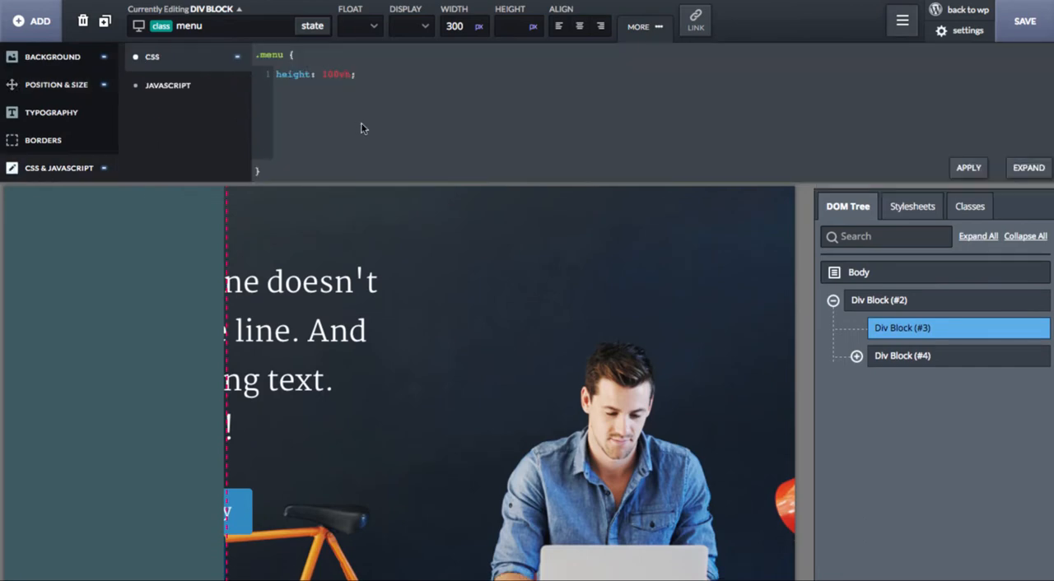
key("Return")
type("transform: translate3d(")
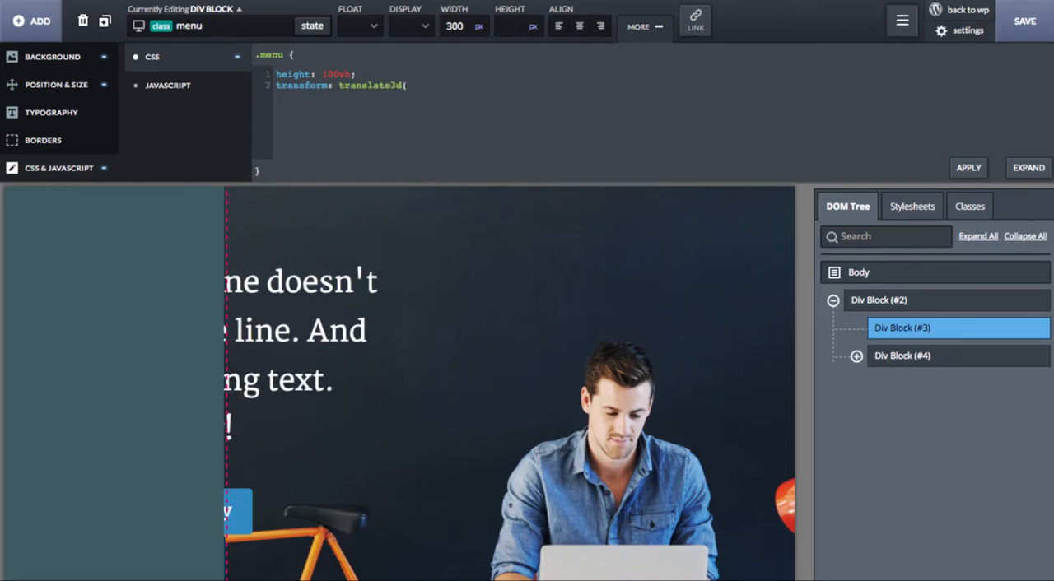
type("-300")
type("px, 0px, 0px);")
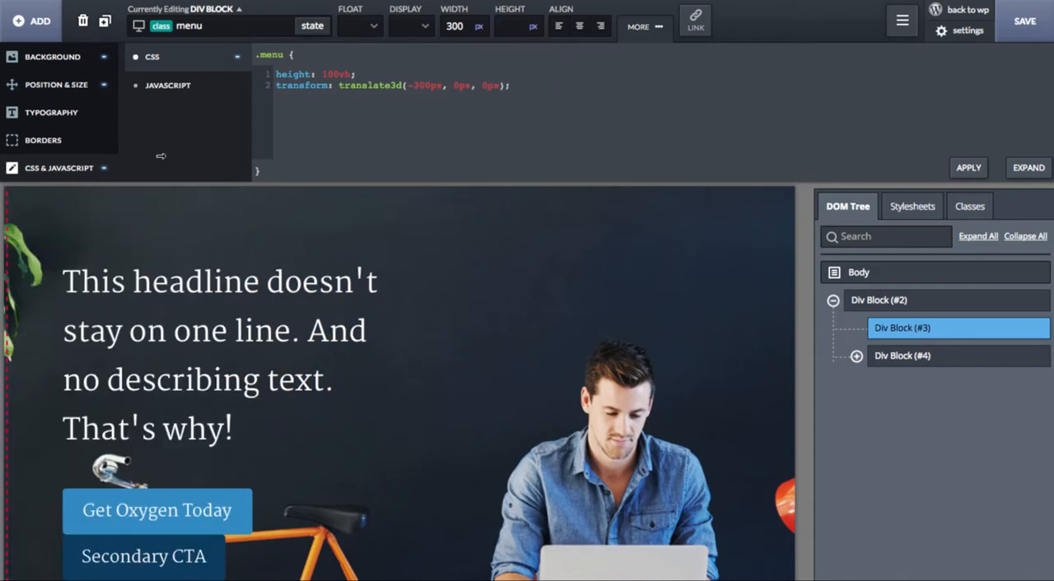
Step: Examine how the page content scrolls with the menu shifted off the canvas
scroll(8, 420, "down", 5)
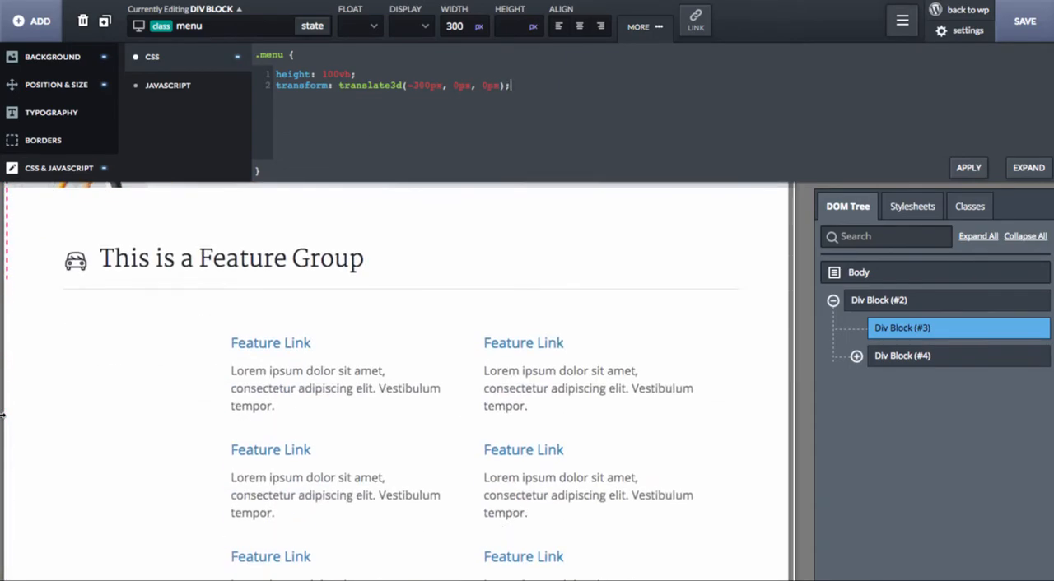
scroll(203, 343, "down", 12)
scroll(218, 281, "up", 9)
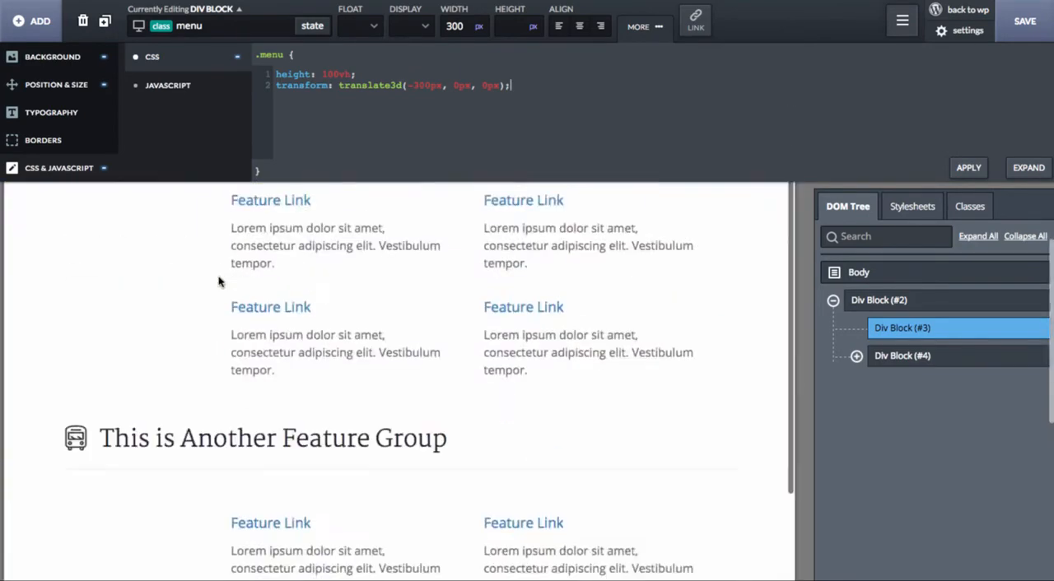
scroll(218, 282, "up", 10)
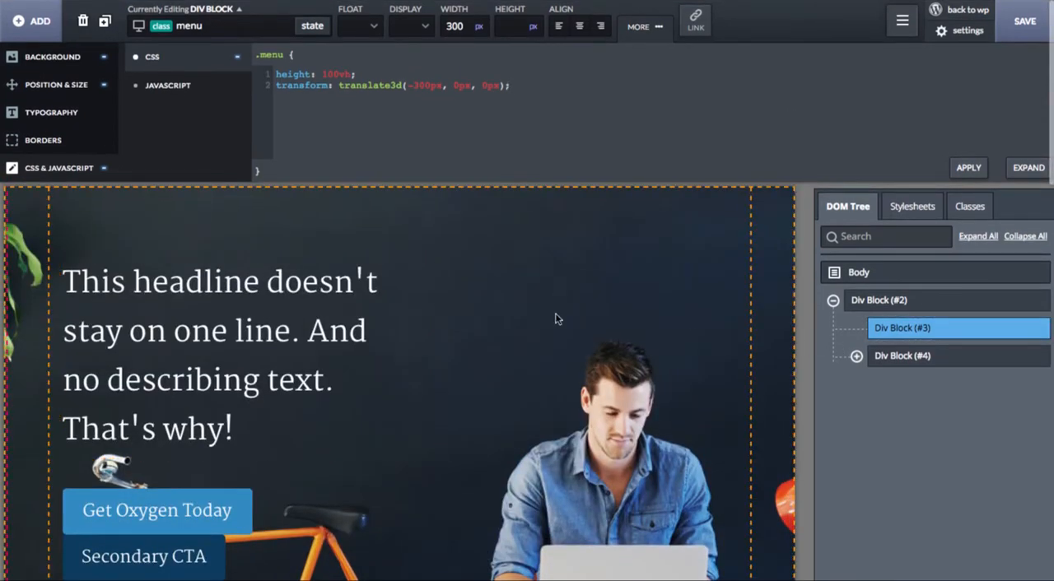
scroll(556, 319, "down", 10)
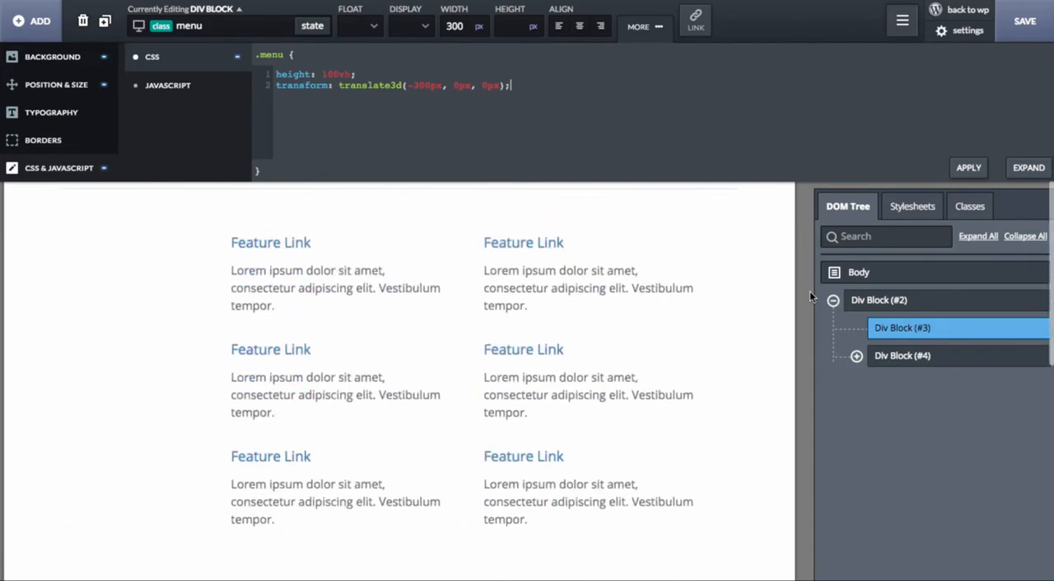
scroll(810, 294, "down", 8)
scroll(810, 294, "up", 8)
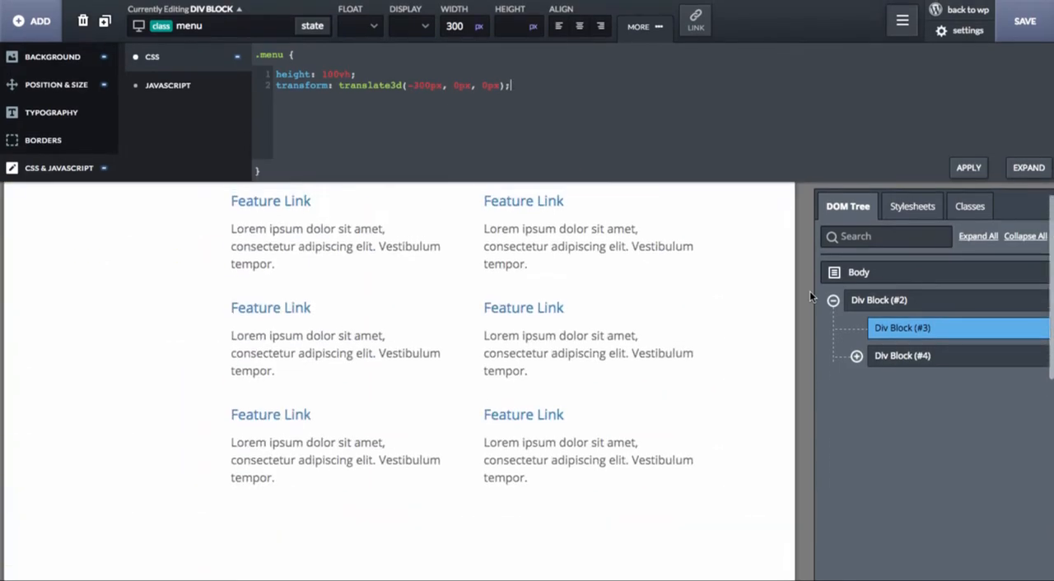
scroll(810, 294, "up", 3)
scroll(809, 294, "down", 8)
scroll(809, 294, "up", 8)
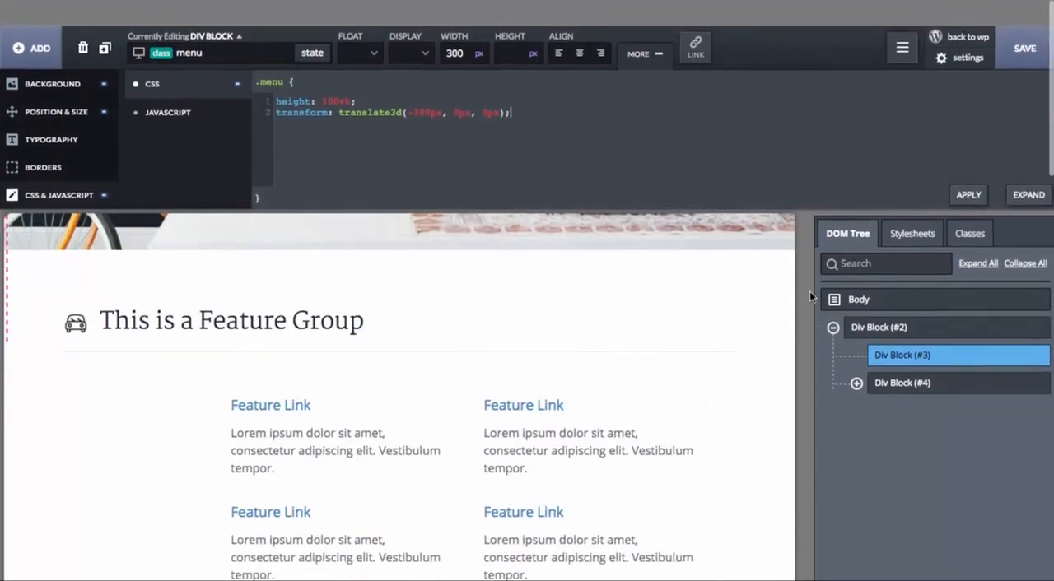
scroll(810, 290, "down", 1)
Step: Add the custom CSS rule height: 100%; to the canvas_inner class of the div block inside the canvas
left_click(910, 356)
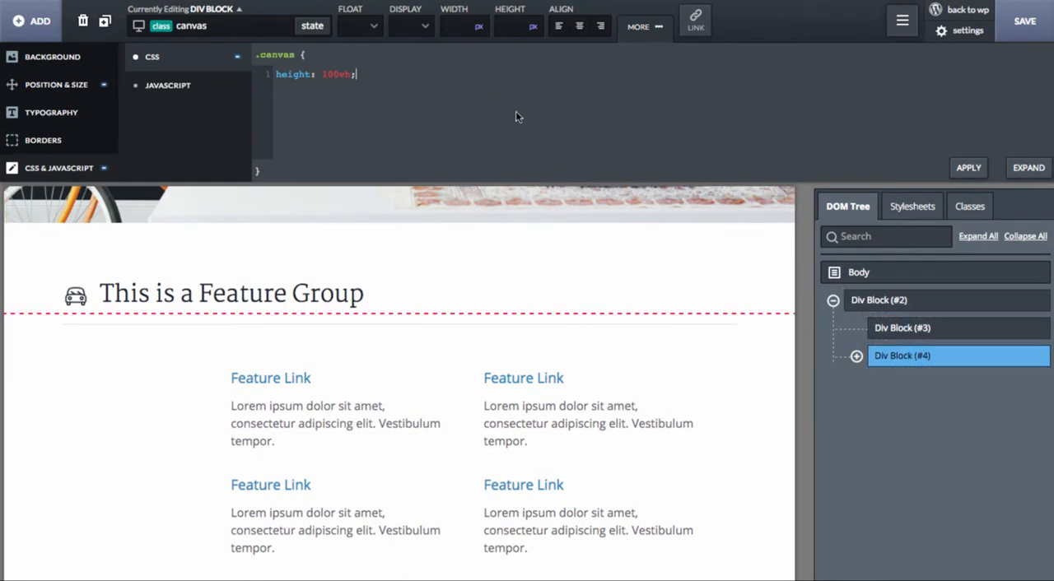
left_click(856, 356)
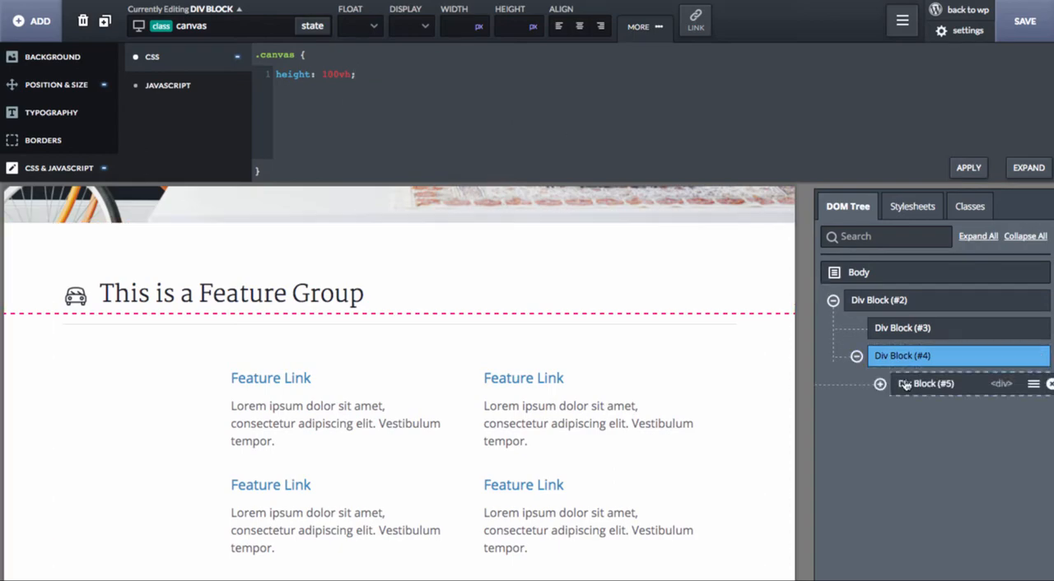
left_click(906, 385)
left_click(375, 102)
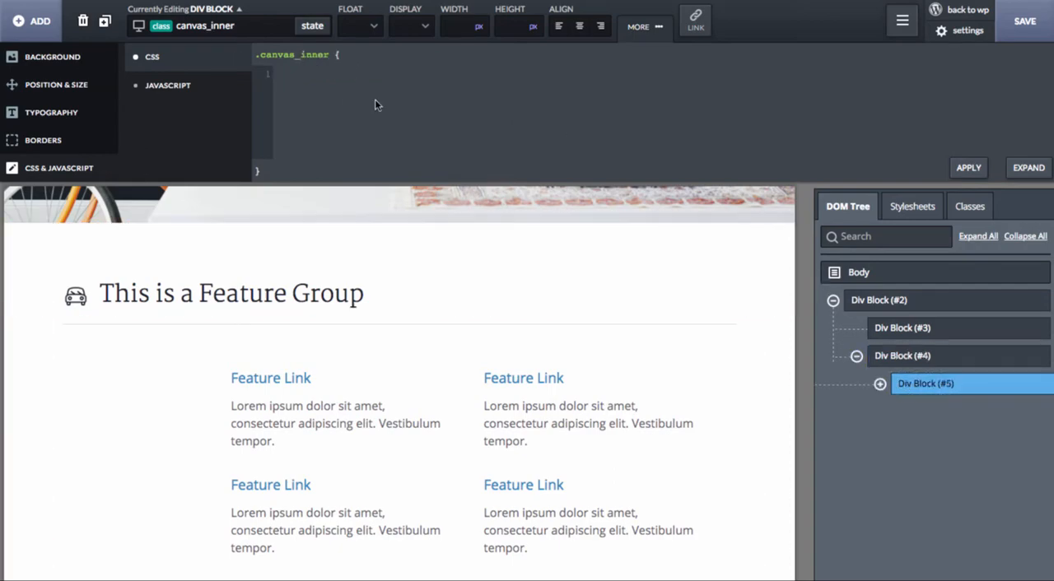
type("height: 100%;")
scroll(487, 252, "up", 5)
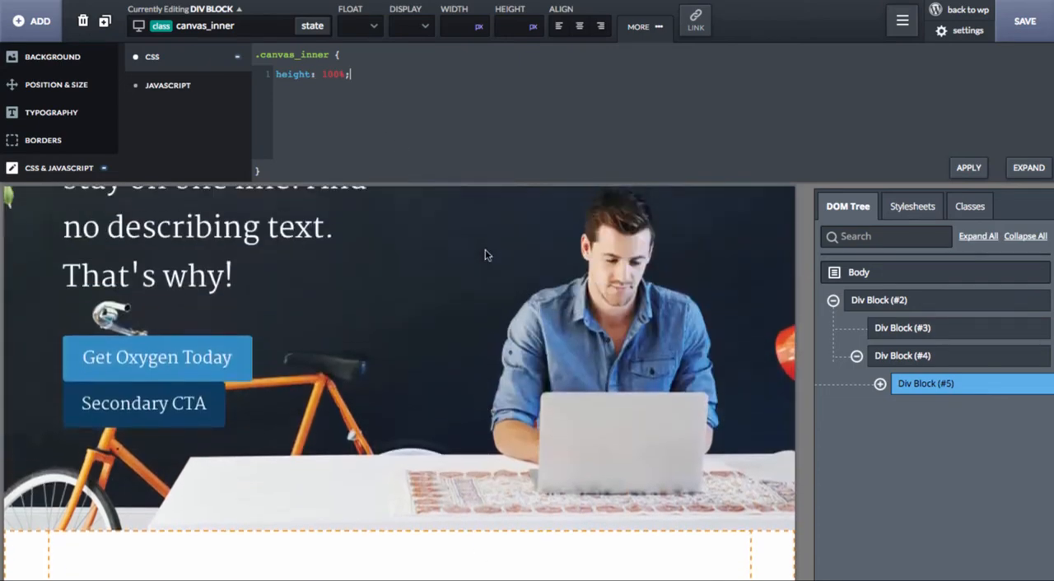
Step: Add the custom CSS rule overflow-y: scroll; to the canvas_inner class below its height rule
left_click(956, 357)
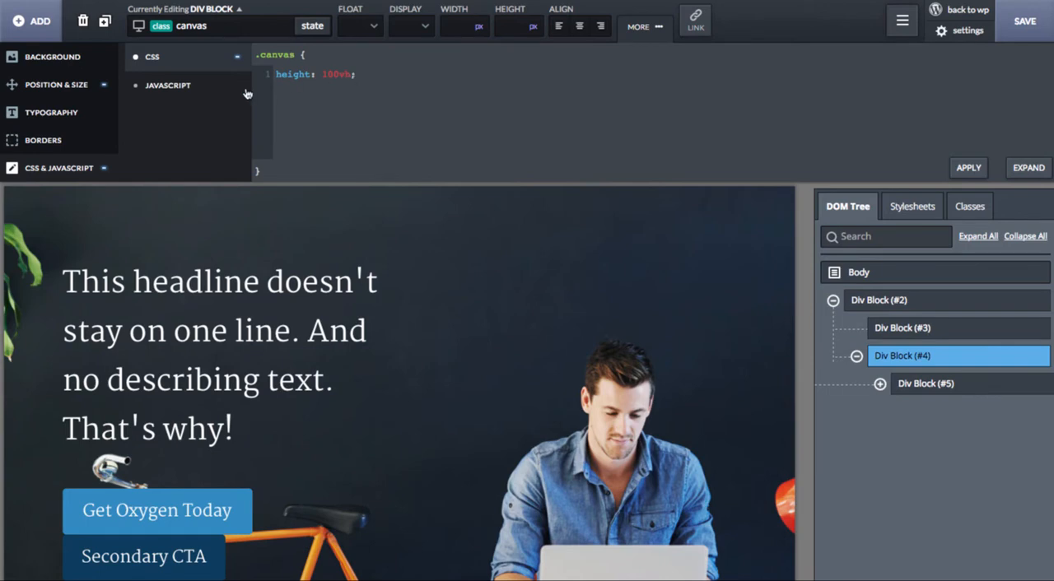
left_click(935, 385)
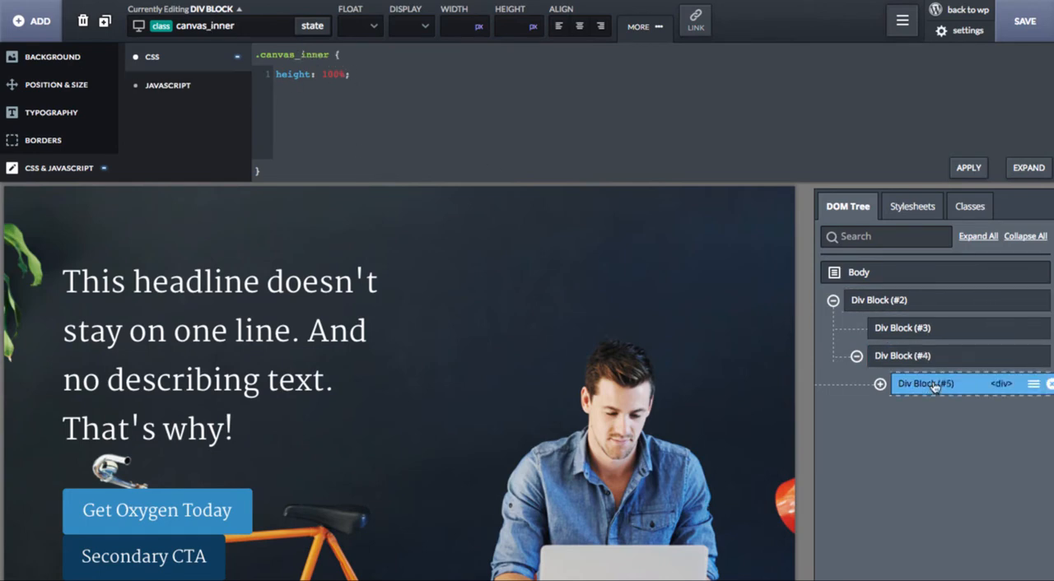
left_click(367, 89)
key("Return")
type("overflow-")
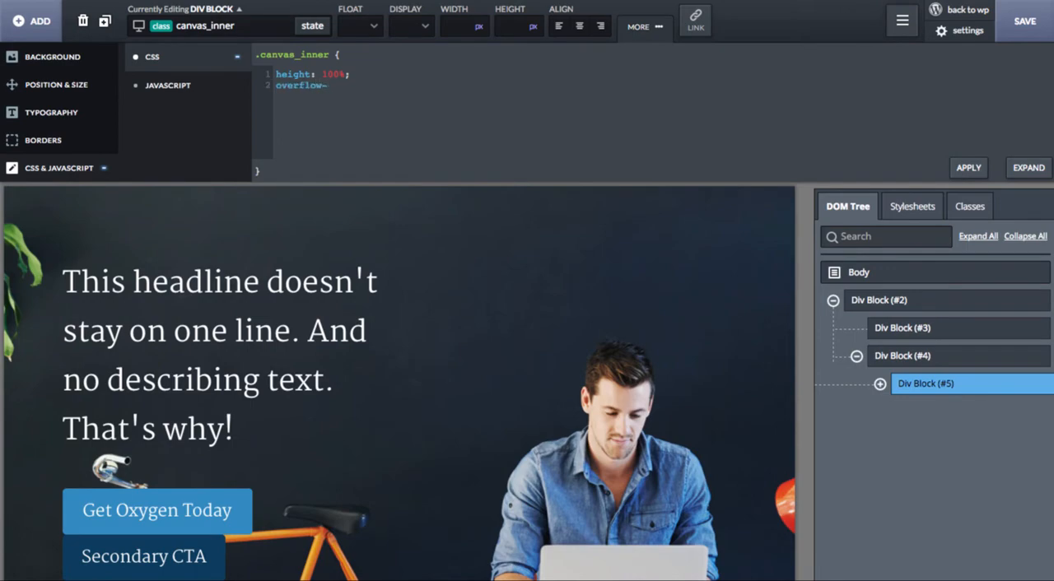
type("y: scroll;")
Step: Examine how the content of the canvas_inner block scrolls within the page with the overflow rule applied
scroll(495, 453, "down", 3)
scroll(801, 363, "down", 5)
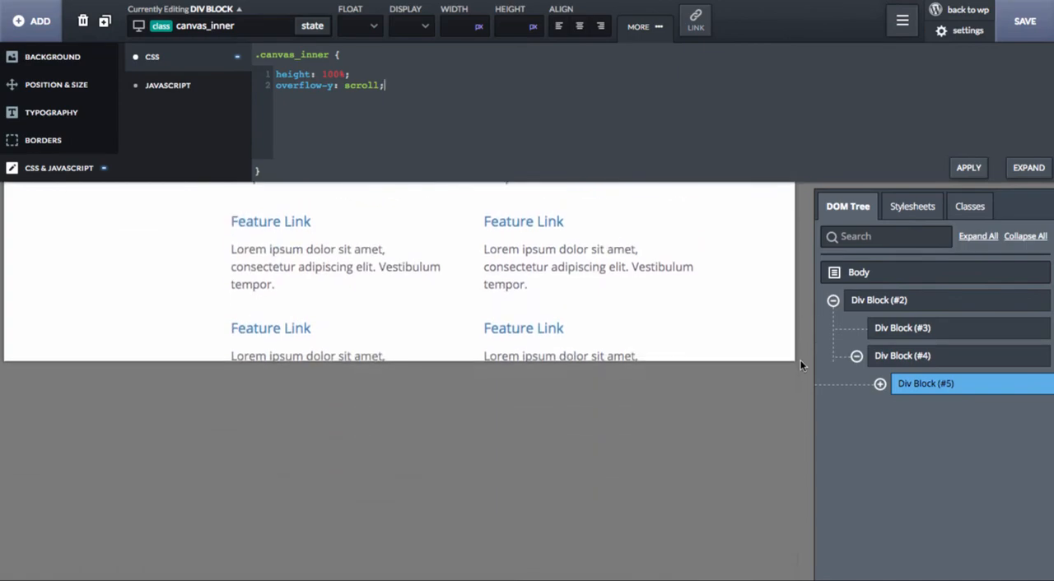
scroll(801, 365, "up", 4)
scroll(801, 362, "down", 2)
scroll(801, 359, "up", 4)
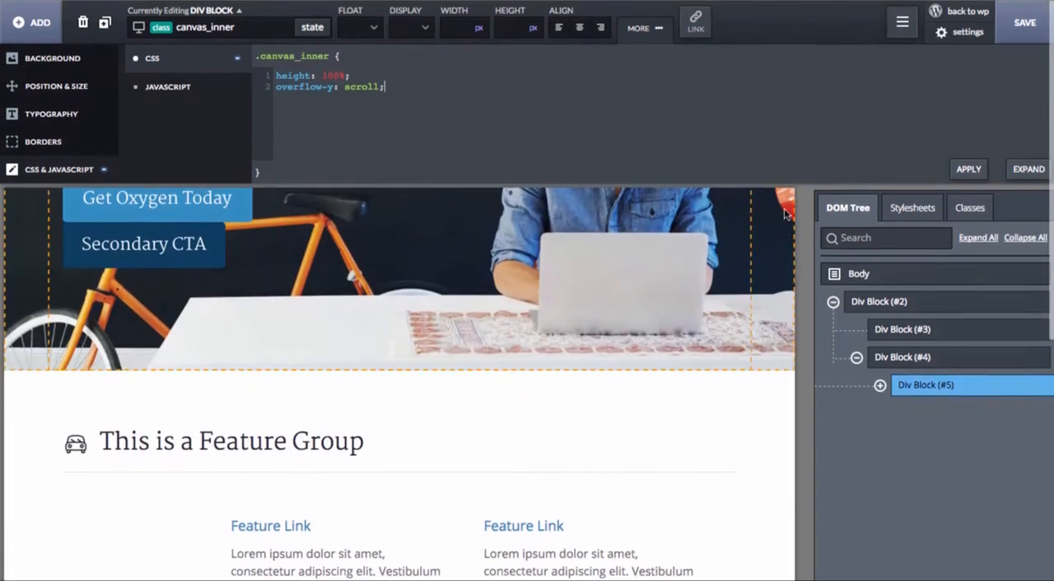
scroll(797, 202, "down", 5)
scroll(799, 206, "up", 4)
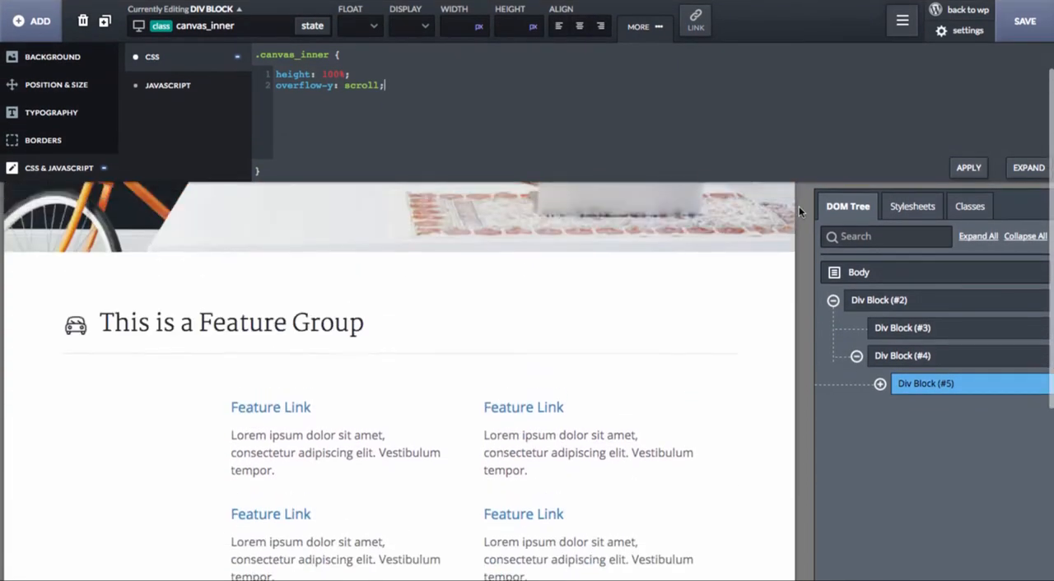
scroll(799, 262, "up", 2)
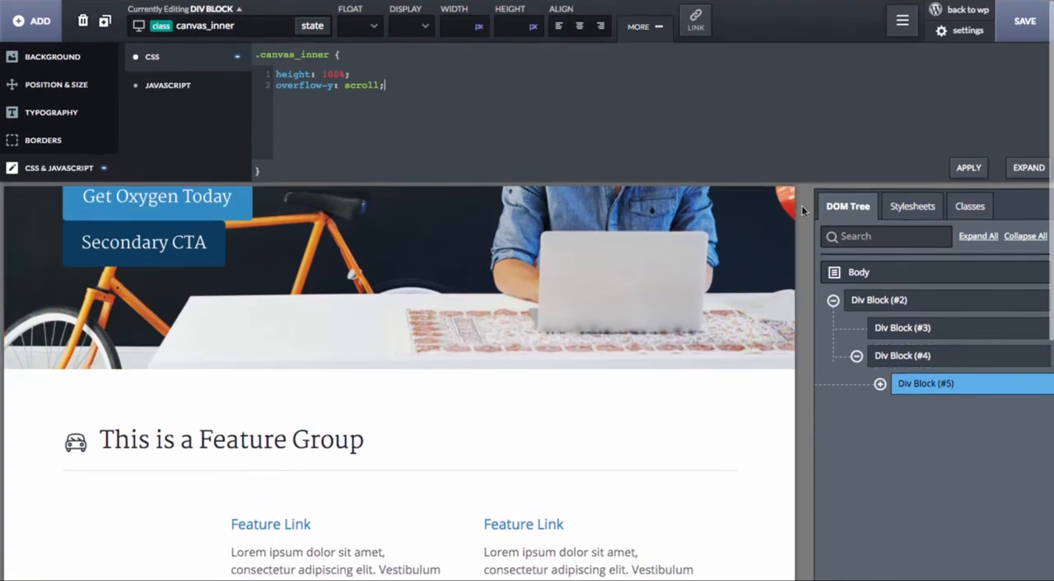
scroll(802, 207, "down", 5)
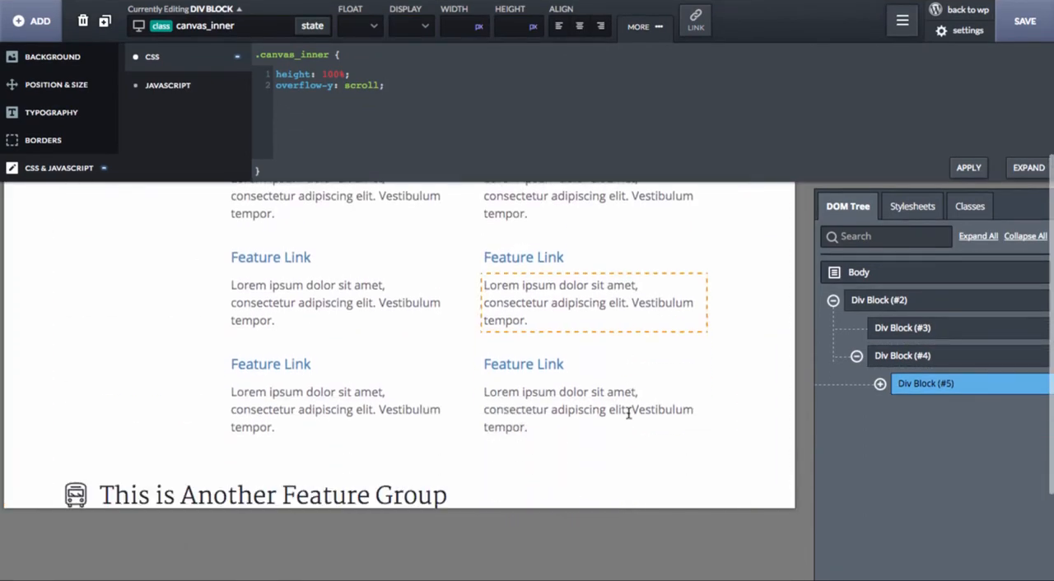
scroll(628, 414, "down", 10)
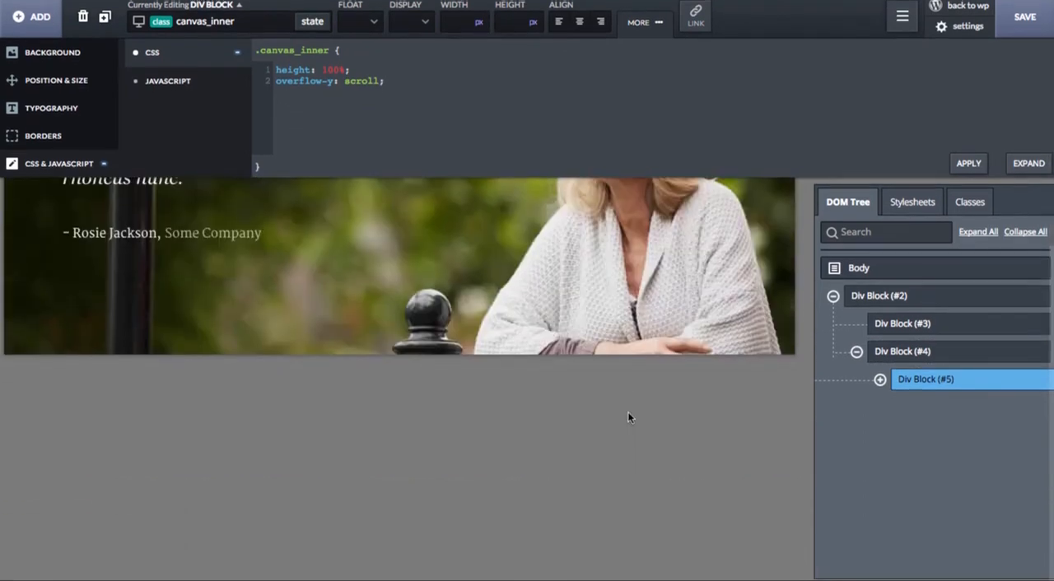
Step: Add an Icon element inside the div block with the canvas class
scroll(628, 417, "up", 15)
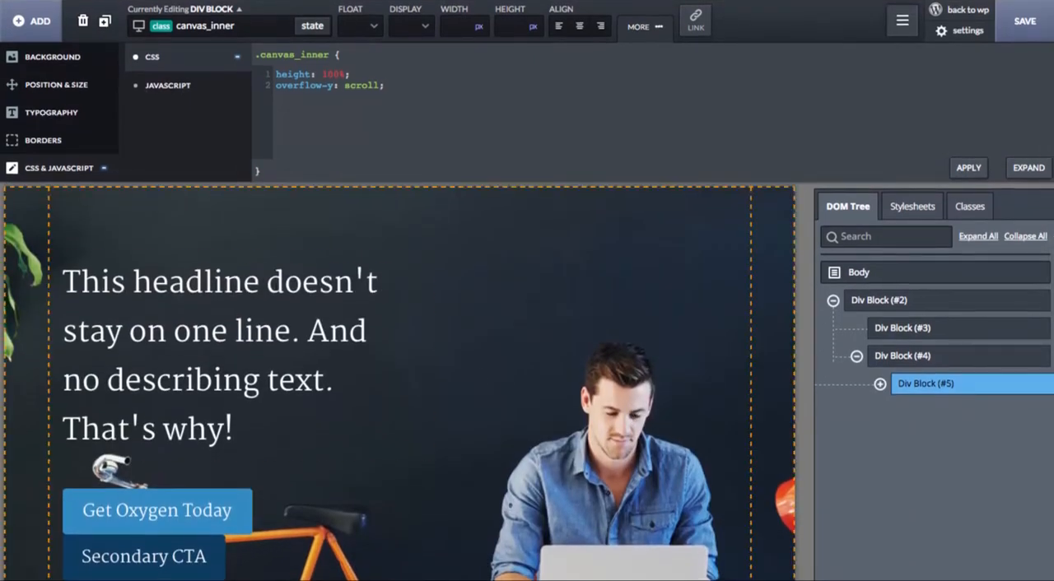
left_click(906, 359)
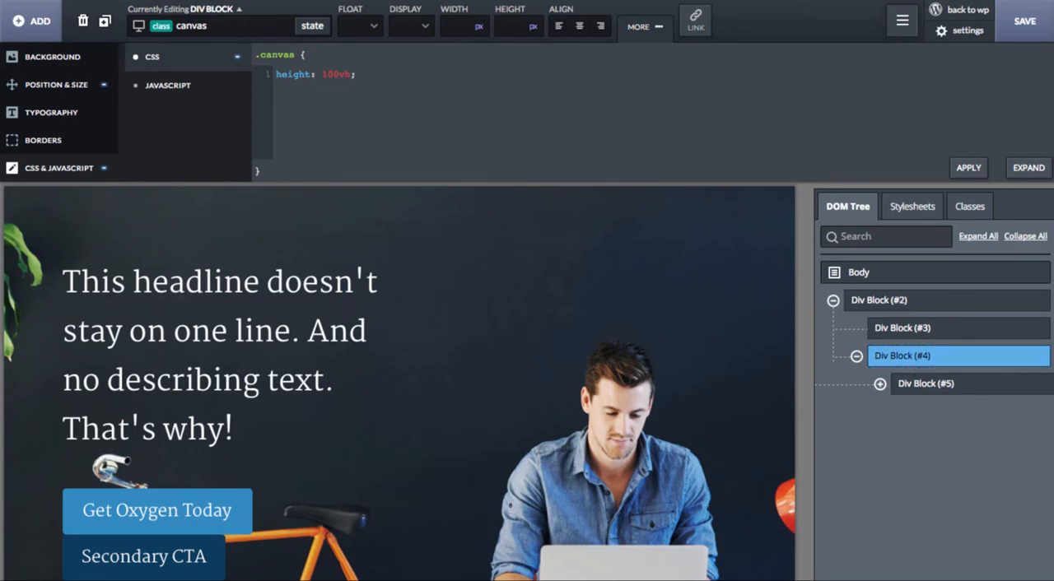
left_click(28, 30)
left_click(55, 57)
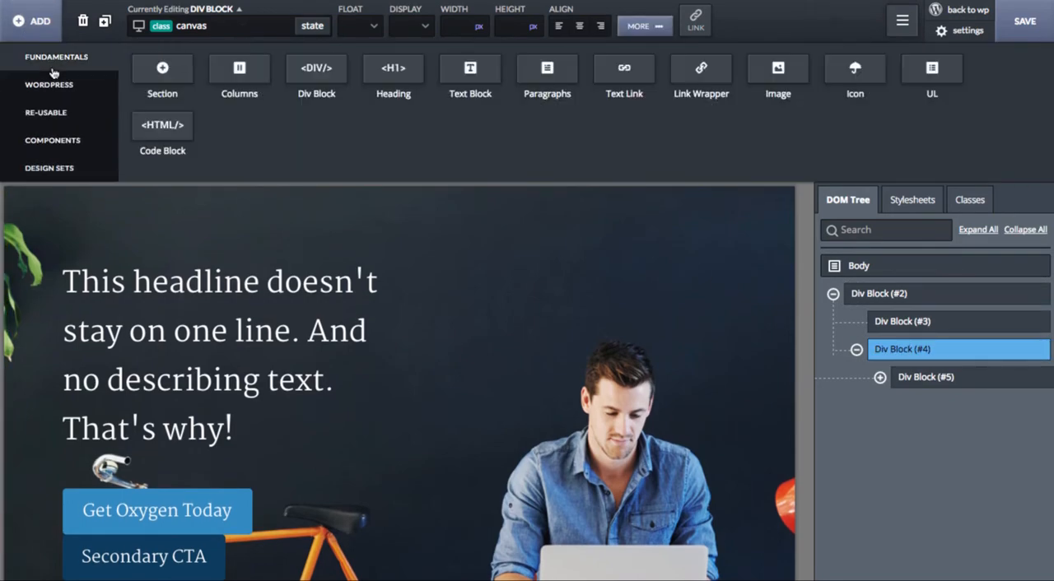
left_click(852, 71)
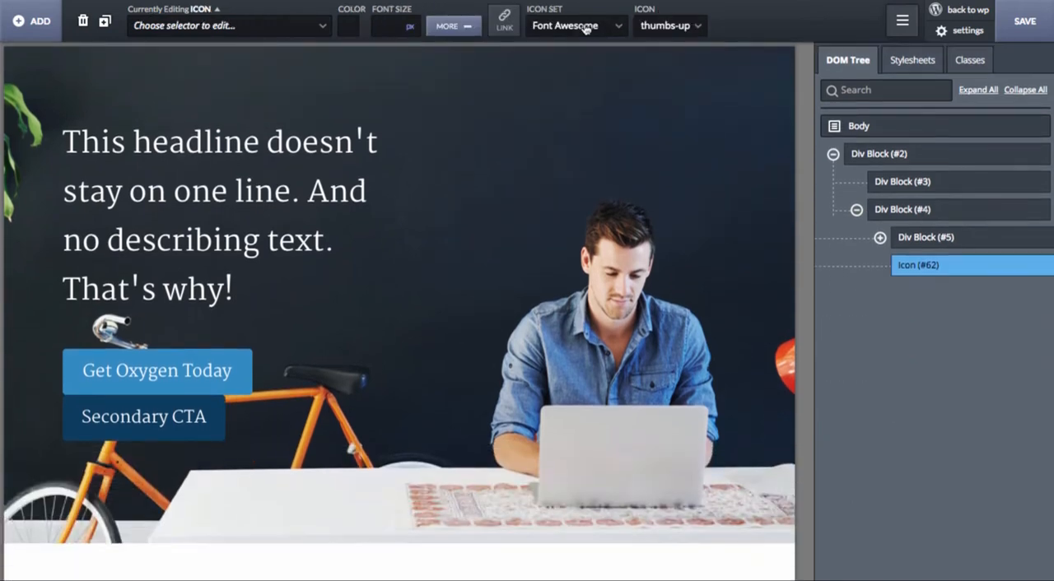
Step: Set the new icon to menu-circle from the Linearicons icon set
left_click(585, 25)
left_click(567, 67)
left_click(672, 26)
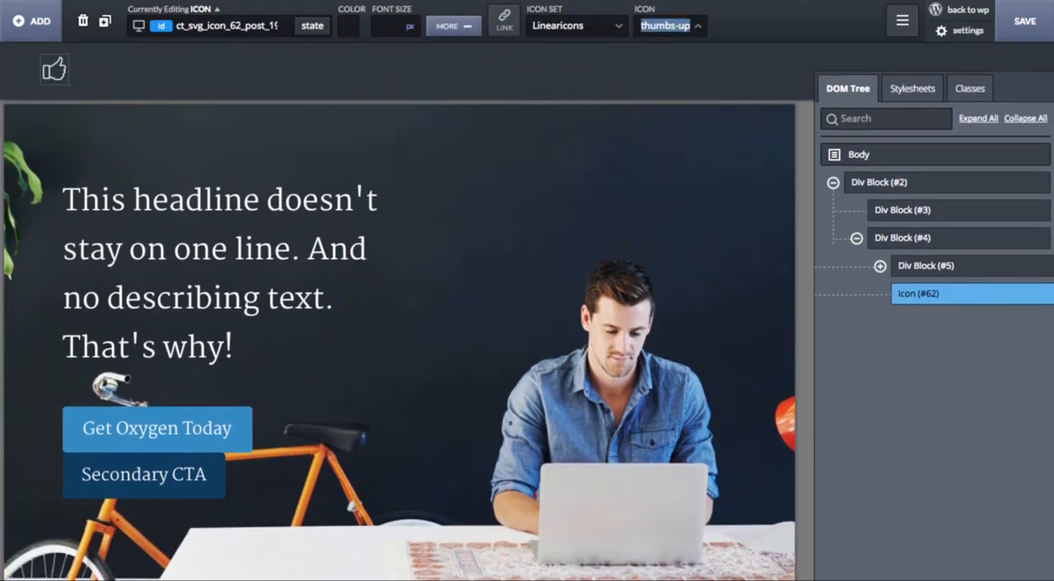
type("menu")
left_click(86, 70)
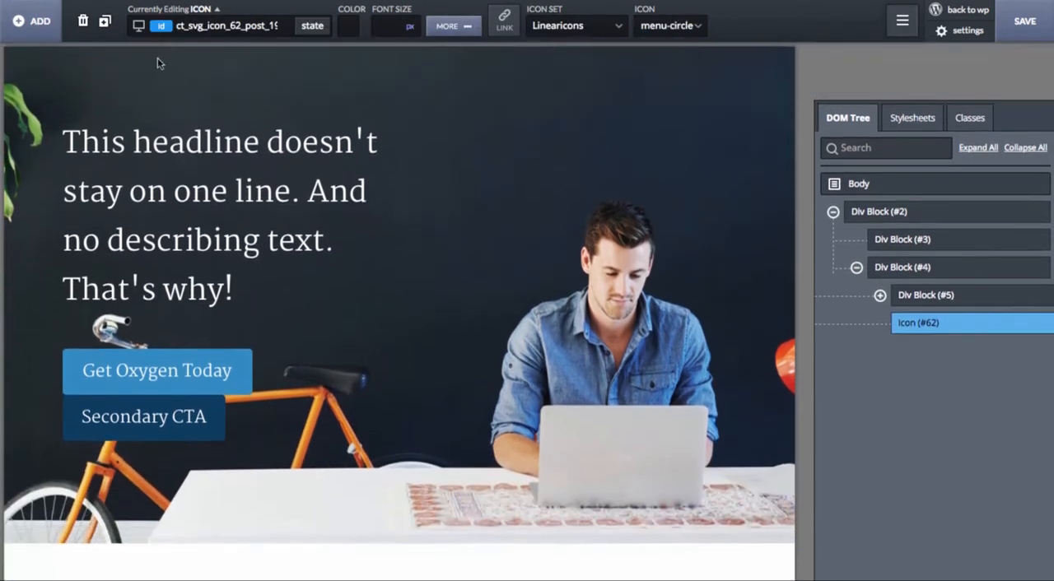
Step: Position the menu icon absolutely with top and left offsets of 20 px
left_click(453, 25)
left_click(53, 87)
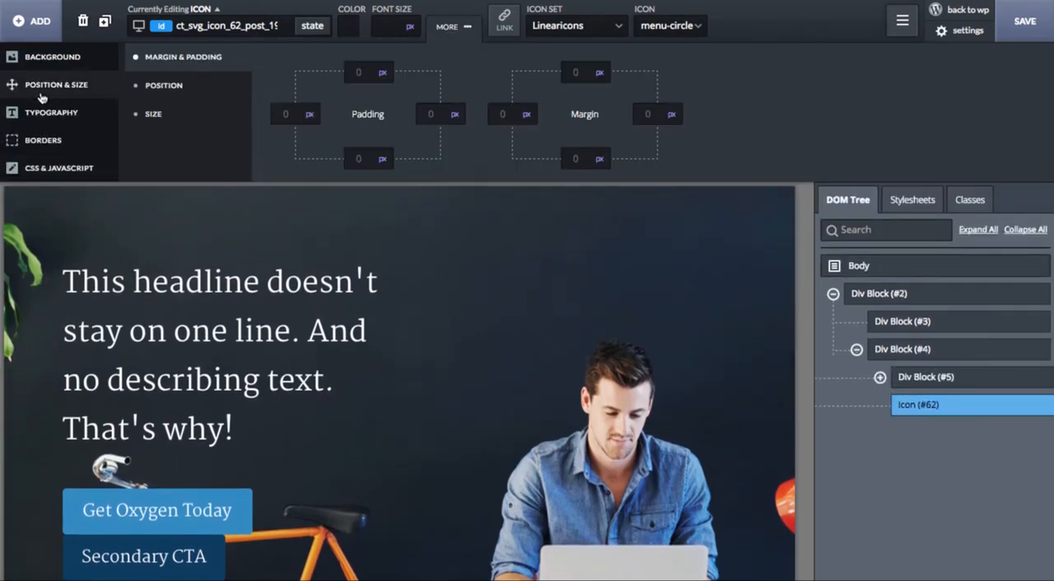
left_click(155, 86)
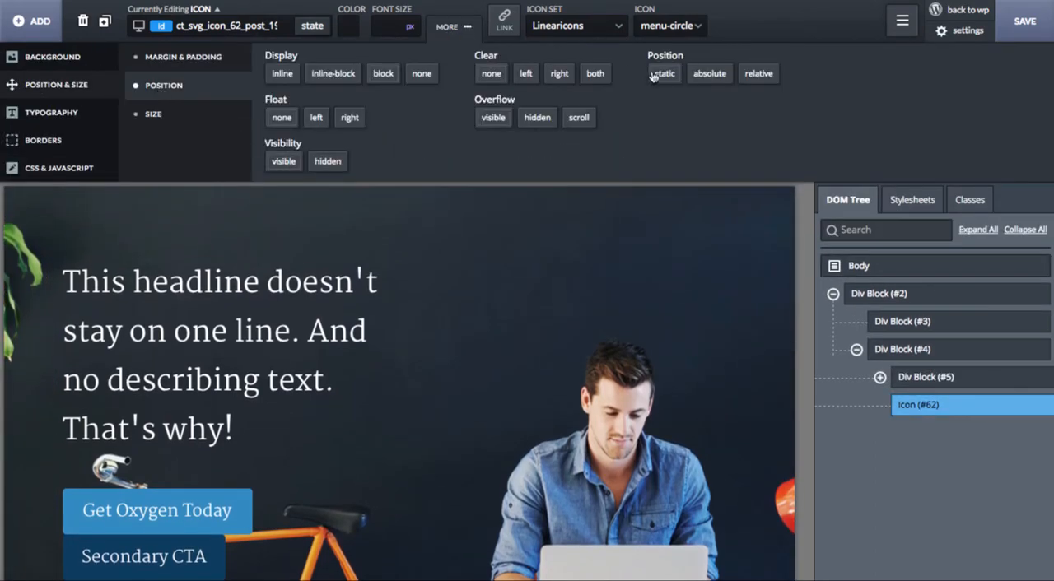
left_click(700, 75)
type("20")
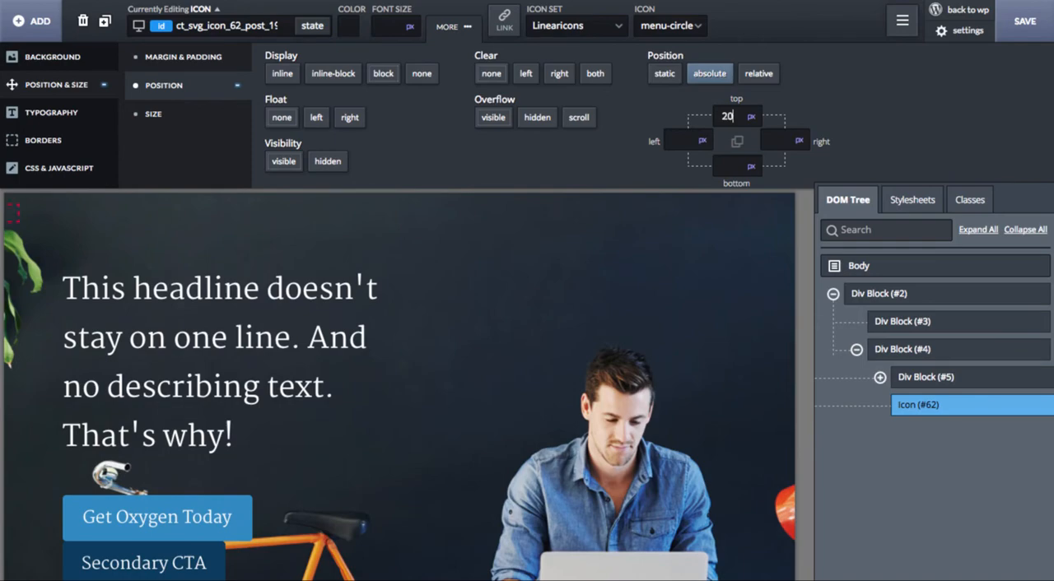
key("Tab")
type("20")
Step: Style the menu icon at 60 px in white, rgba(255,255,255,1.0), on a semi-transparent black background, rgba(0,0,0,0.27)
left_click(349, 27)
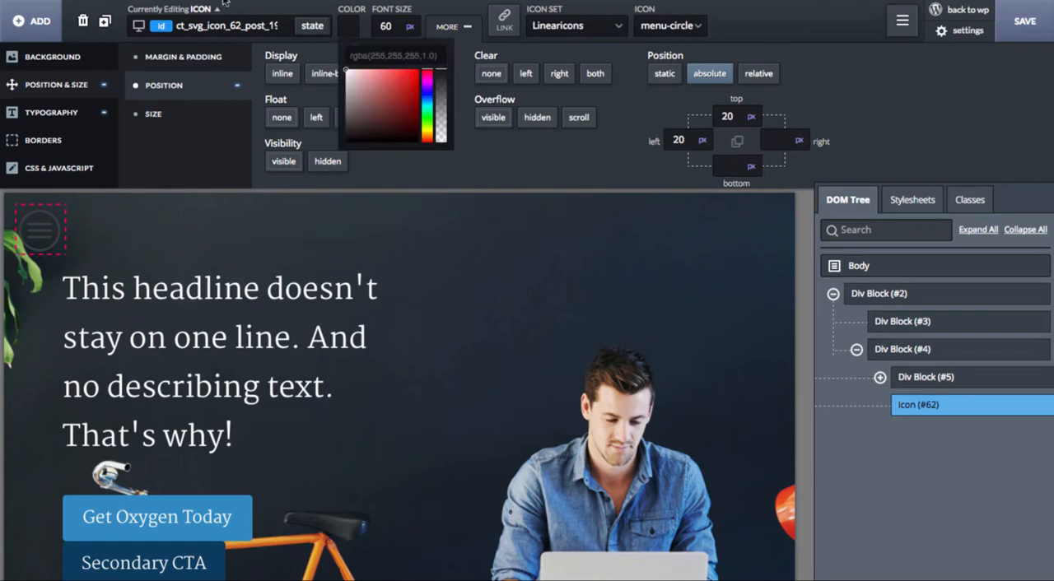
scroll(209, 343, "down", 6)
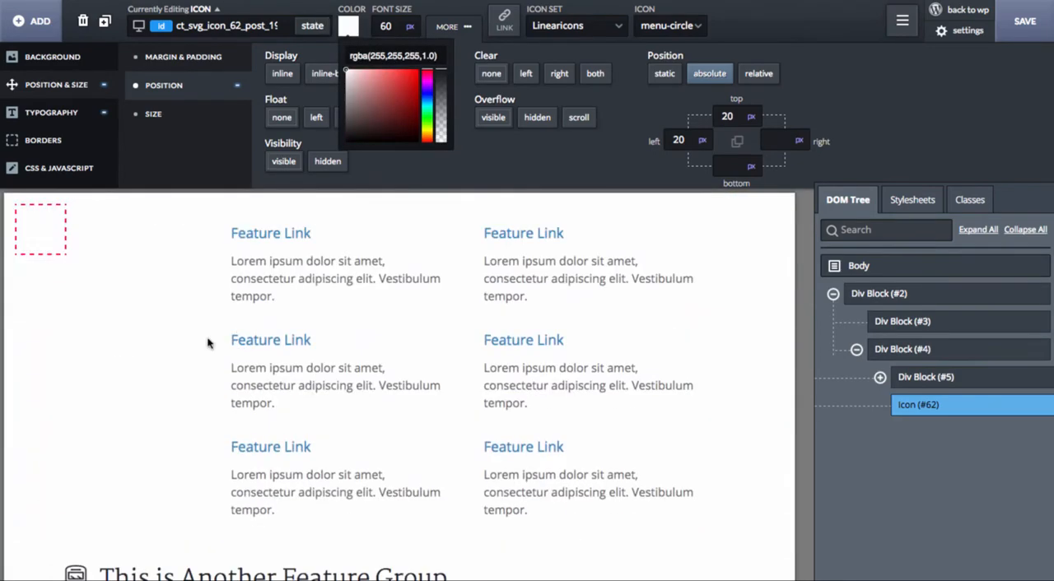
left_click(71, 66)
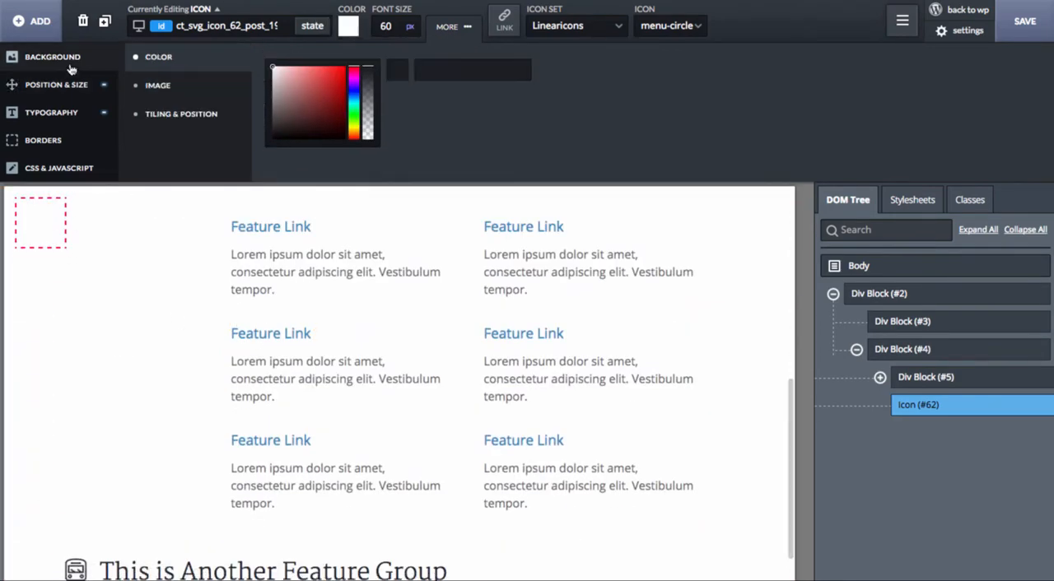
left_click_drag(293, 101, 227, 171)
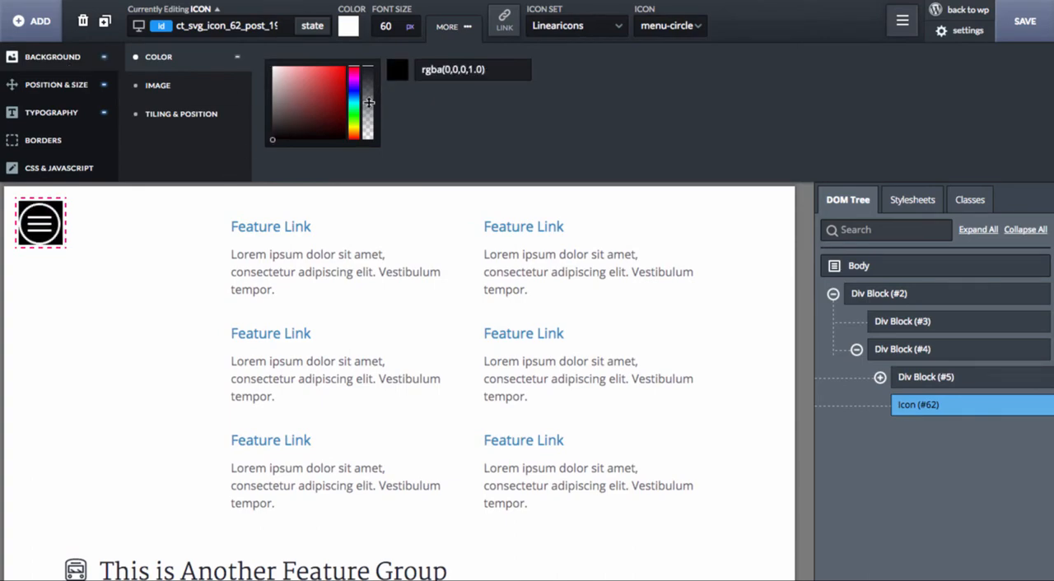
mouse_move(368, 101)
left_mouse_down()
mouse_move(368, 169)
mouse_move(367, 120)
left_mouse_up()
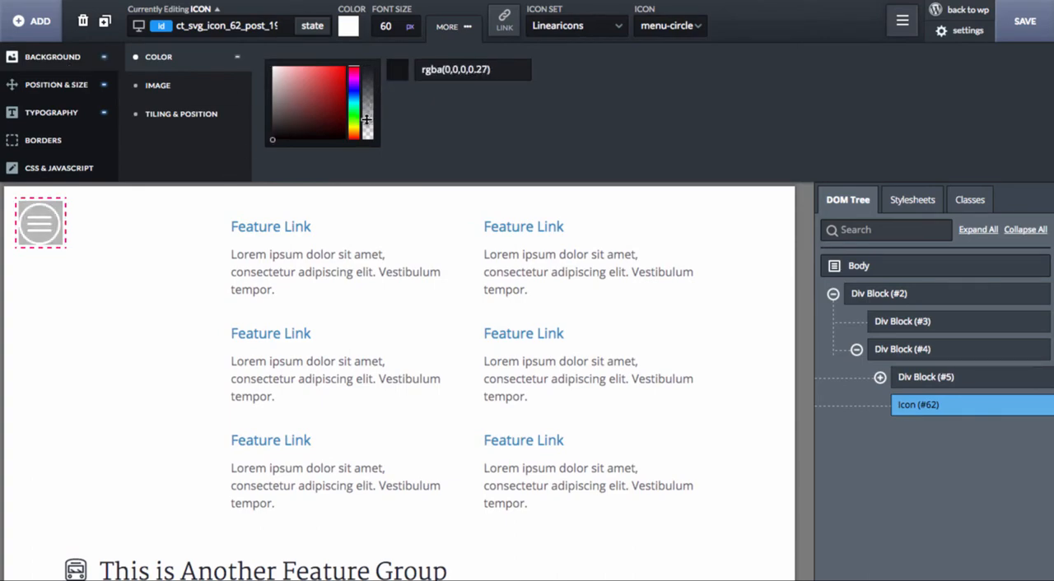
Step: Set the menu icon's padding to 10 px on all sides
left_click(72, 84)
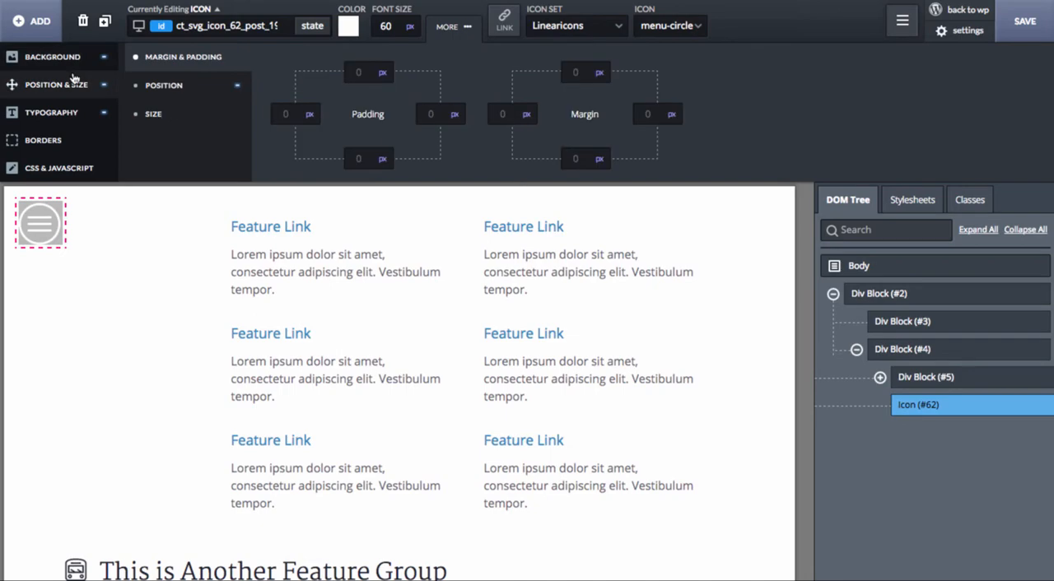
left_click(358, 73)
type("10")
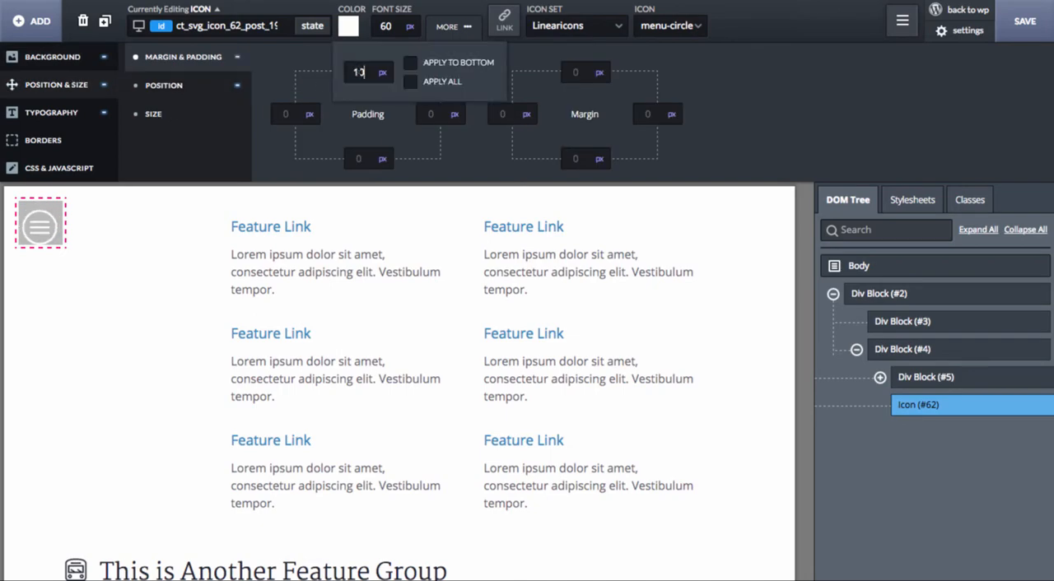
left_click(445, 81)
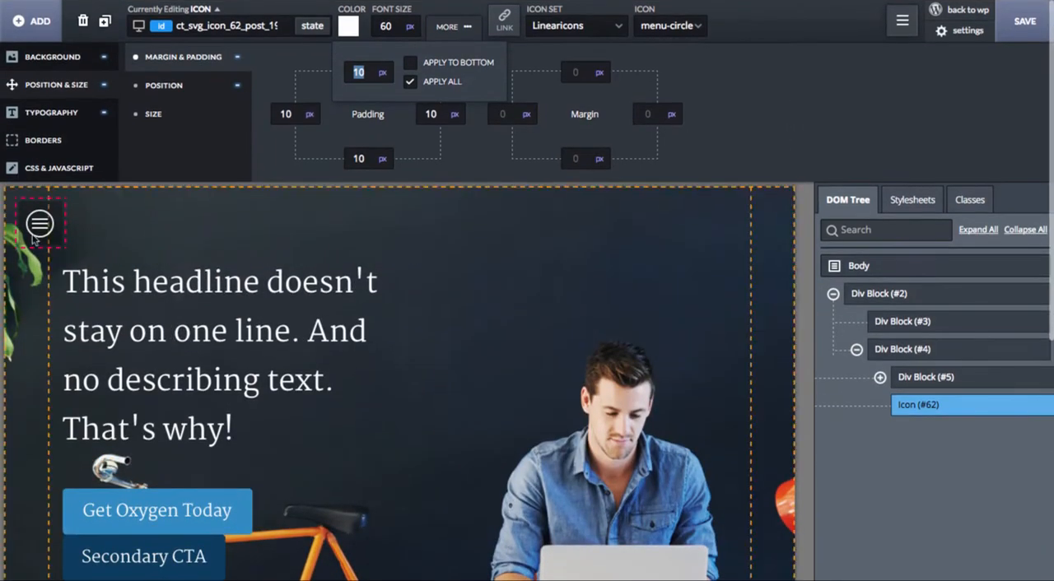
Step: Replace the menu icon's JavaScript with the line jQuery('#%%ELEMENT_ID%%').off('click');
left_click(41, 229)
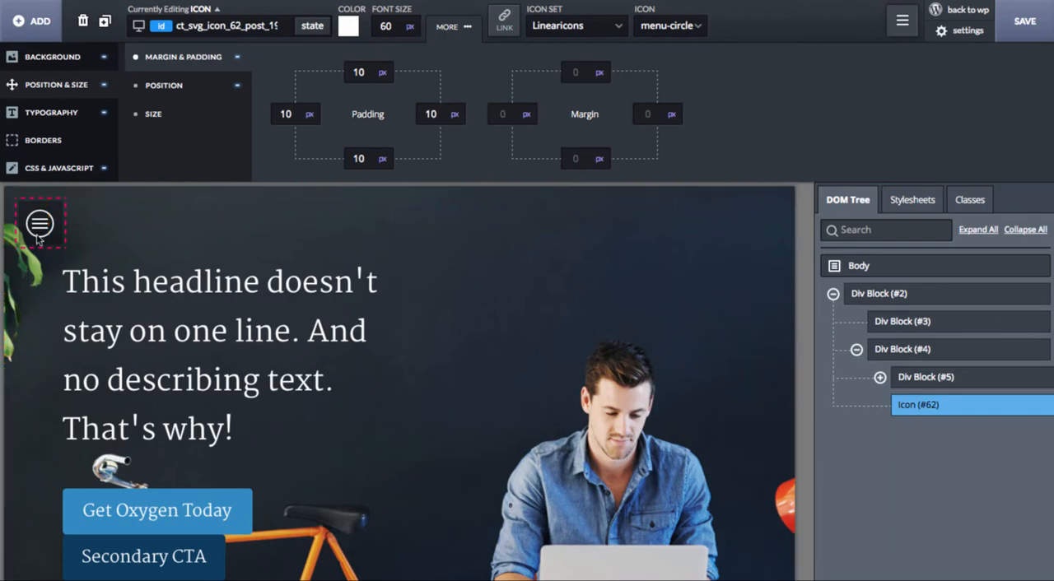
left_click(66, 173)
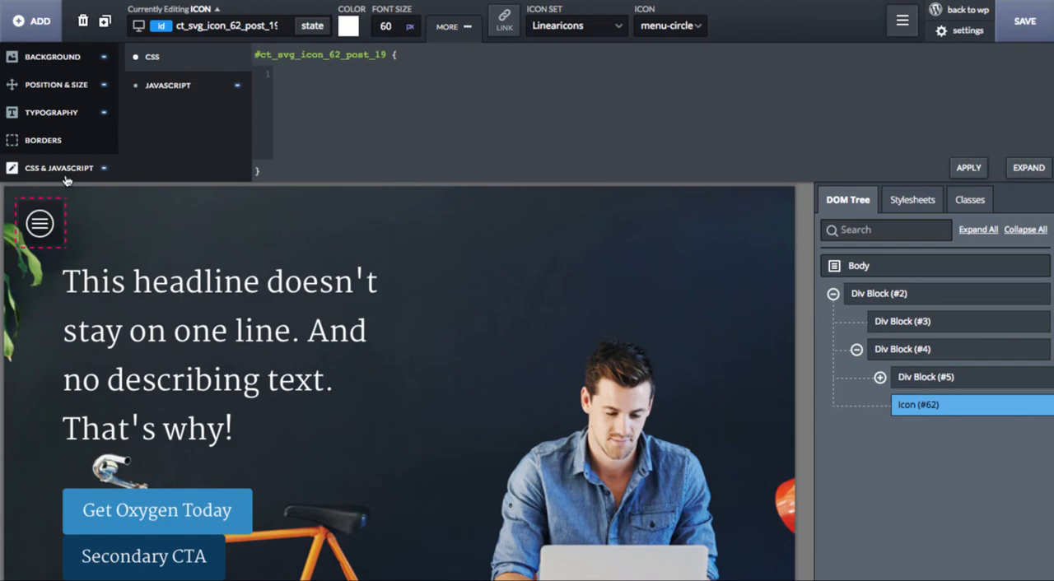
left_click(185, 92)
key("ctrl+a")
key("BackSpace")
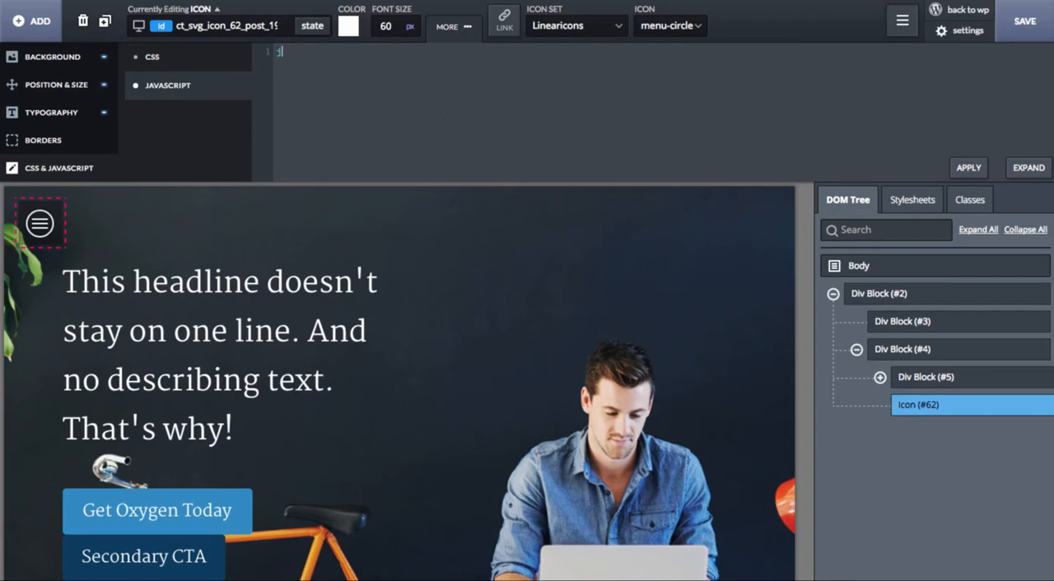
type("Query('#%%ELEMENT_ID")
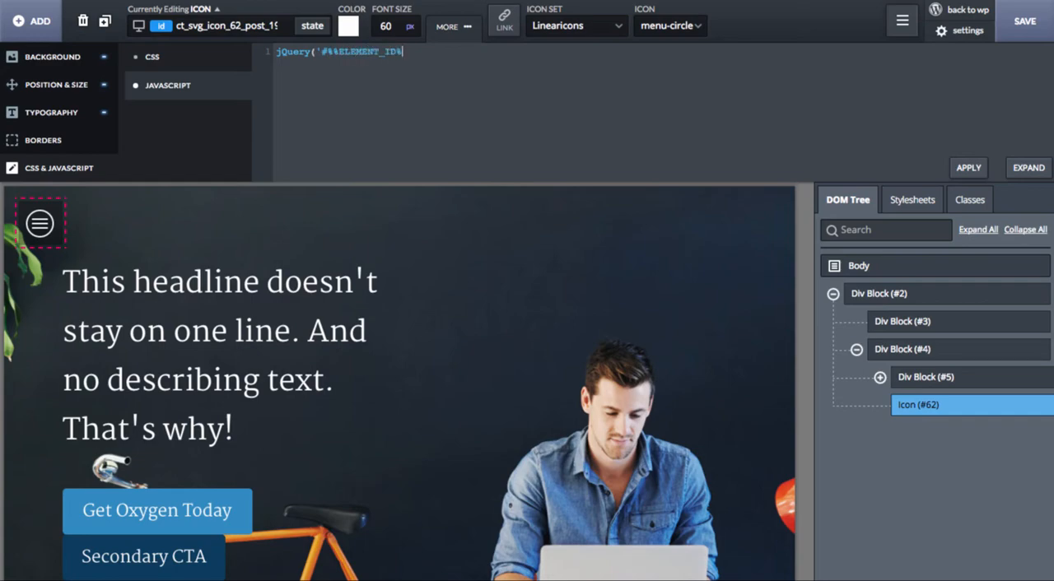
type("%%').off('click")
type("jQuery('")
type("e#")
Step: Add an empty click handler below it in the JavaScript, jQuery('#%%ELEMENT_ID%%').click(function(e) { });
key("BackSpace")
key("BackSpace")
type("#%%ELEMENT_ID%%")
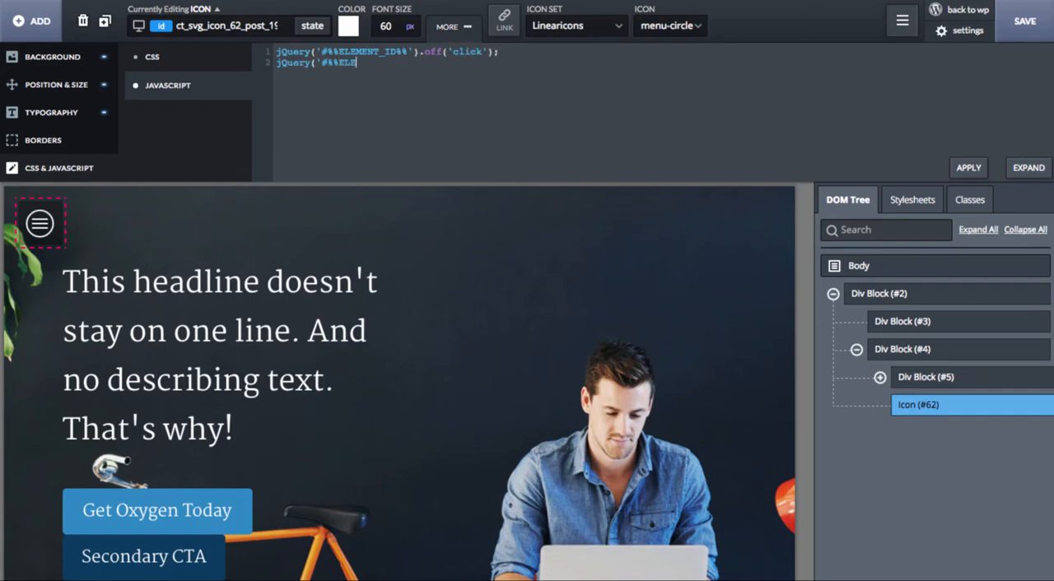
type("').click(function(e")
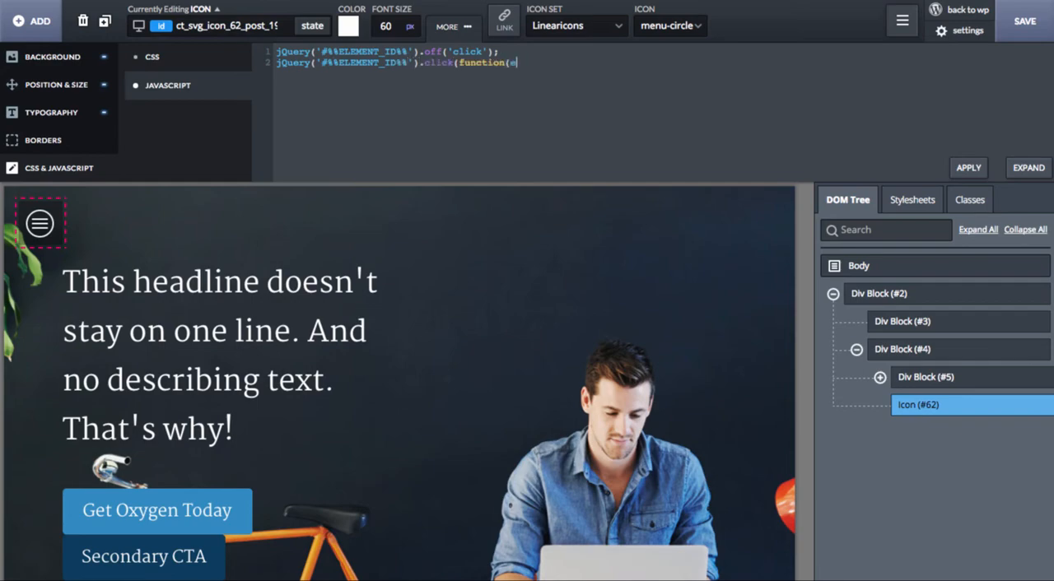
type(") {")
key("Return")
key("Return")
key("Return")
Step: Enter jQuery('.page_container').addClass('menu_open'); inside the icon's click handler
type("jQuery('.page_container")
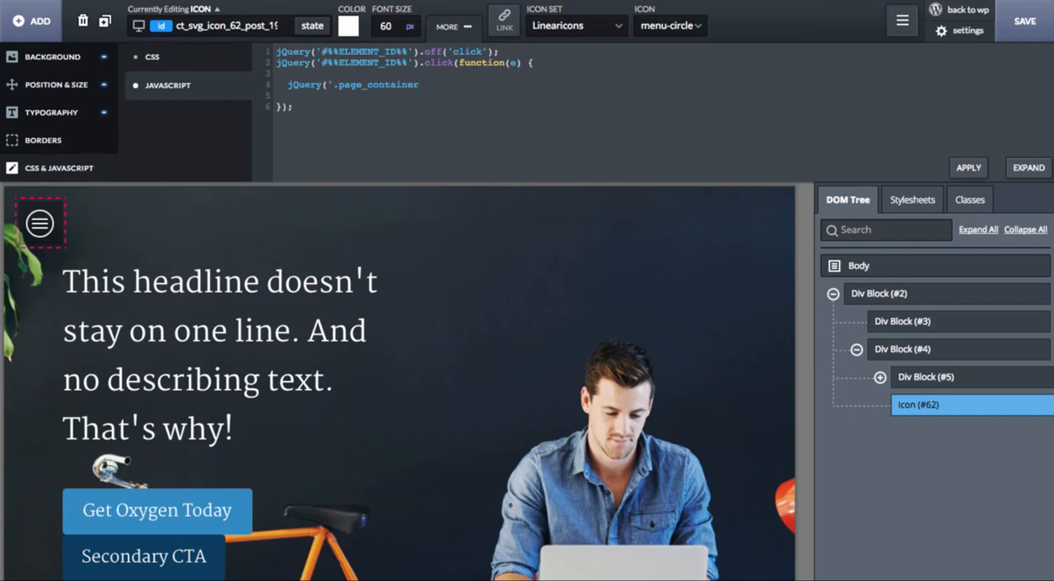
type("').addClass('menu_open');")
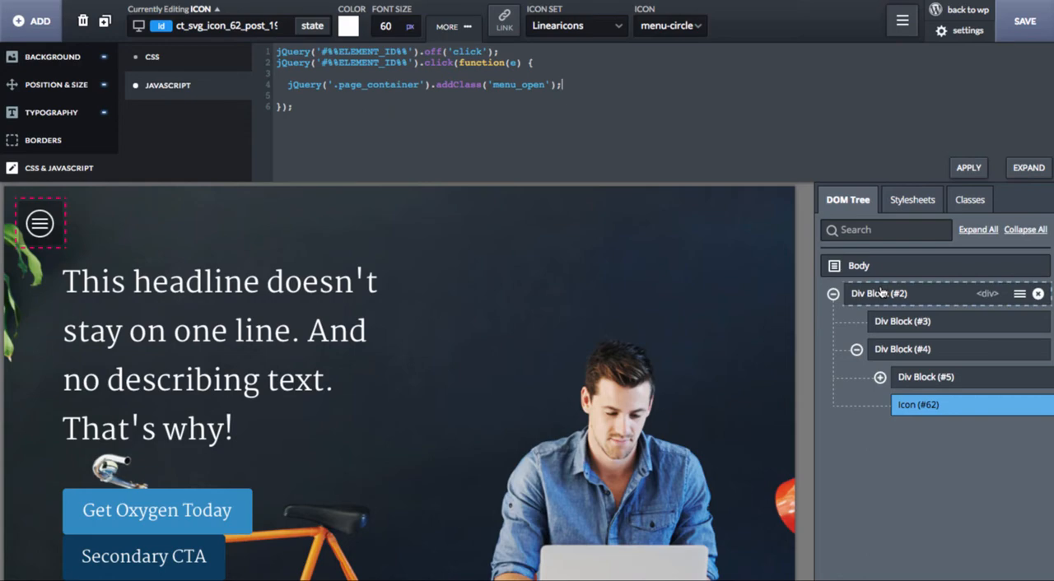
Step: Create a new stylesheet named off-canvas-menu
left_click(904, 205)
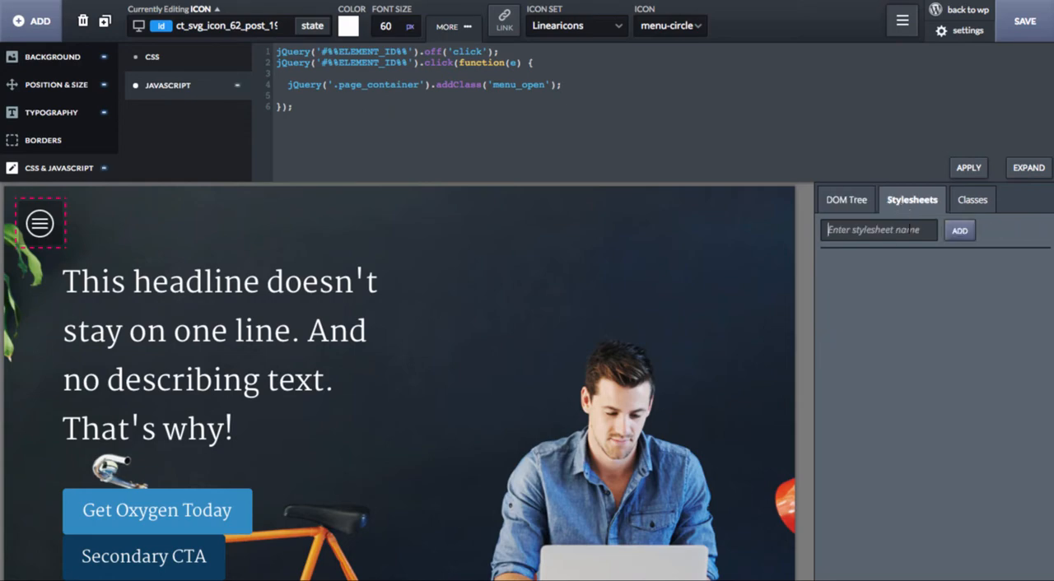
type("off-ca")
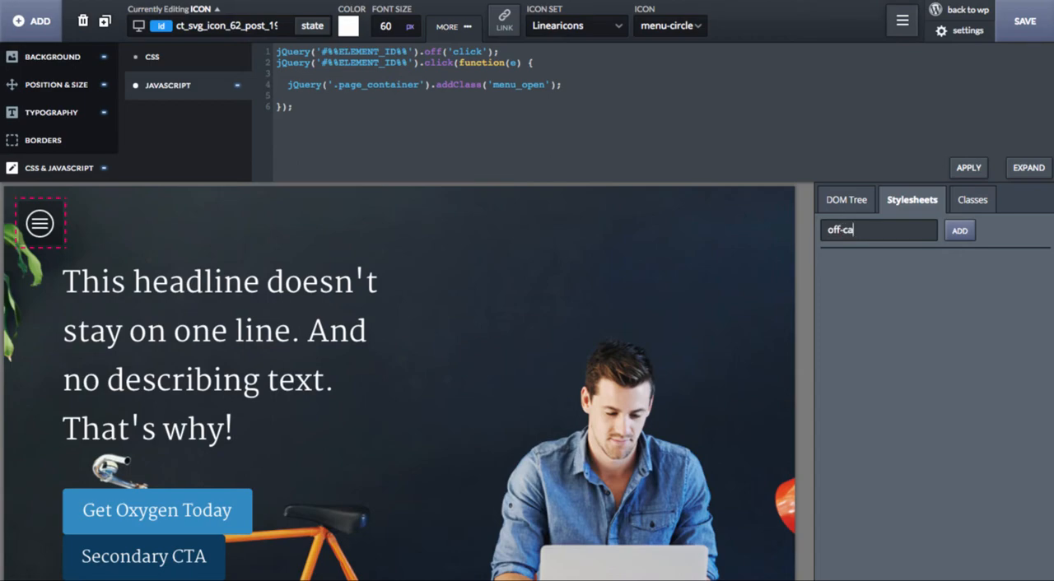
type("nvas-menu")
left_click(960, 230)
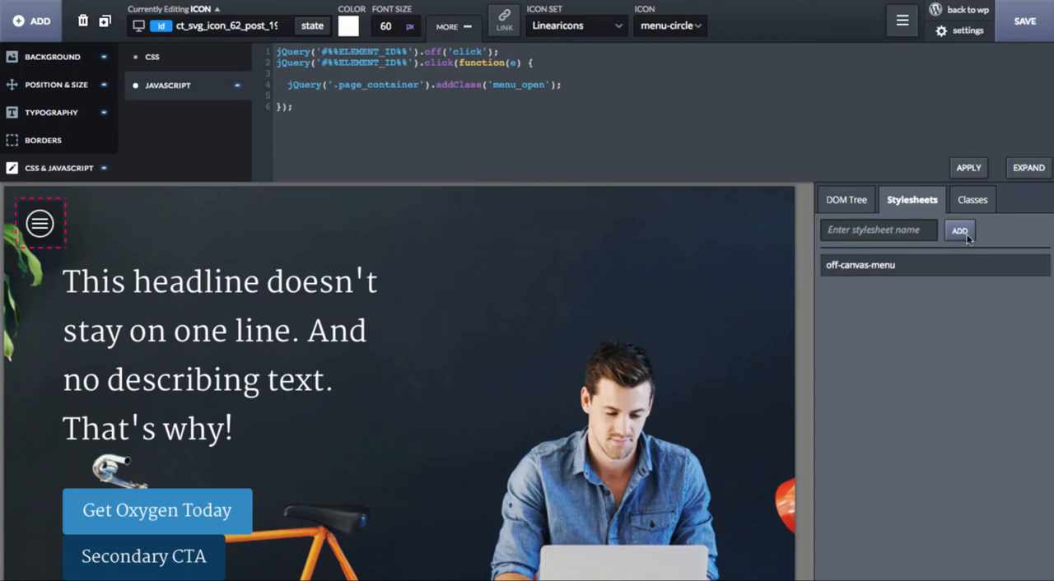
Step: Write the rule .menu_open .menu { transform: translate3d(0, 0, 0); } in the off-canvas-menu stylesheet
left_click(1019, 265)
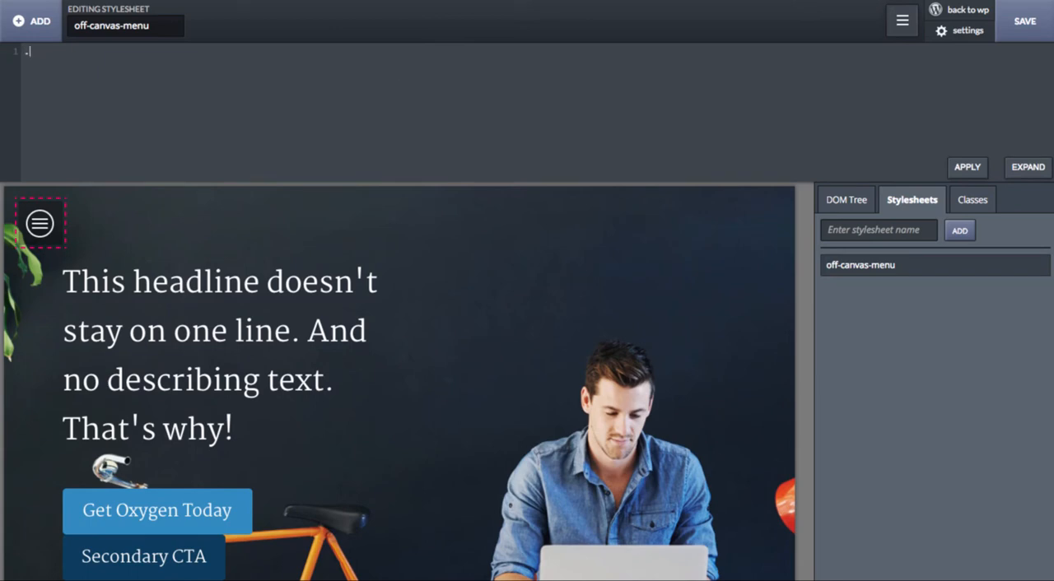
type(".menu_open .menu {")
key("Return")
type("trans")
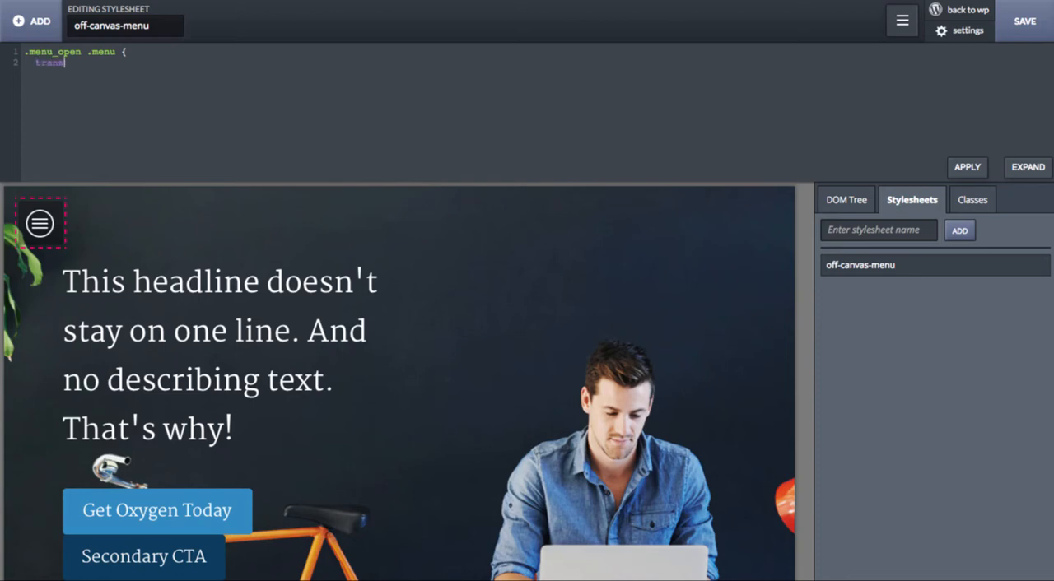
type("form: translate3d(0, 0,")
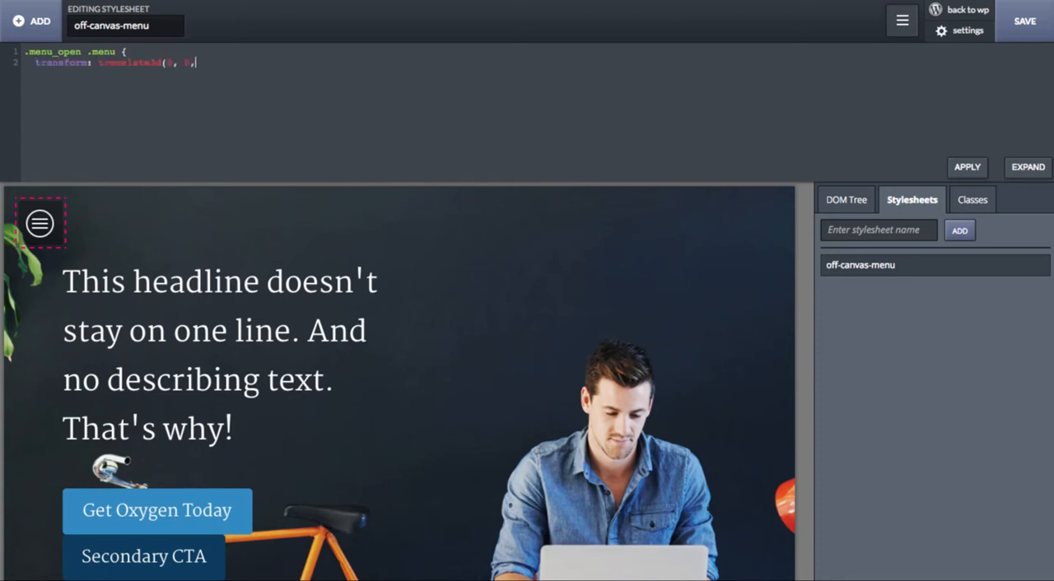
type(" 0)';")
left_click(170, 62)
key("Return")
type("}")
Step: Add the rule .menu_open .canvas { transform: translate3d(300px, 0, 0); } below the menu rule and apply the stylesheet
key("Return")
key("Return")
type(".menu_open .canvas {")
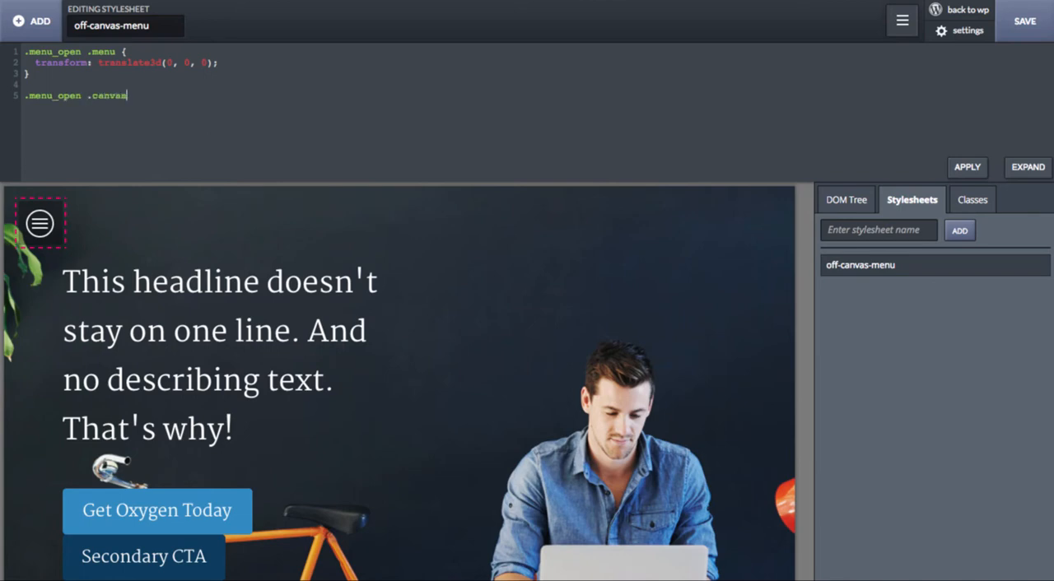
key("Return")
type("transform: translate3d(30")
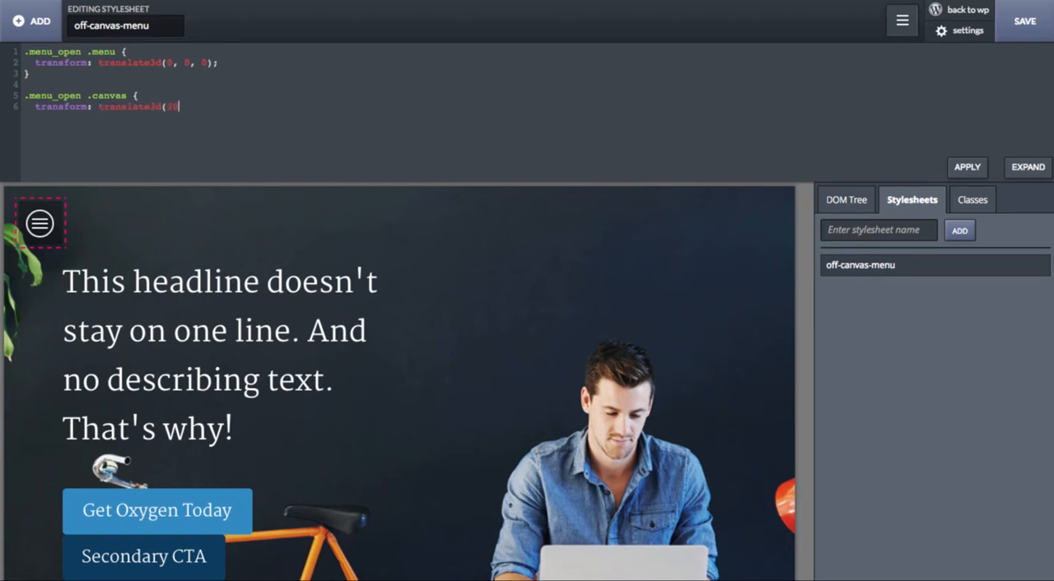
type("0px, 0, 0")
key("BackSpace")
key("BackSpace")
key("BackSpace")
key("BackSpace")
key("BackSpace")
type("}")
key("Return")
left_click(970, 168)
Step: Test the menu icon in the page preview and check how the canvas content scrolls
left_click(42, 227)
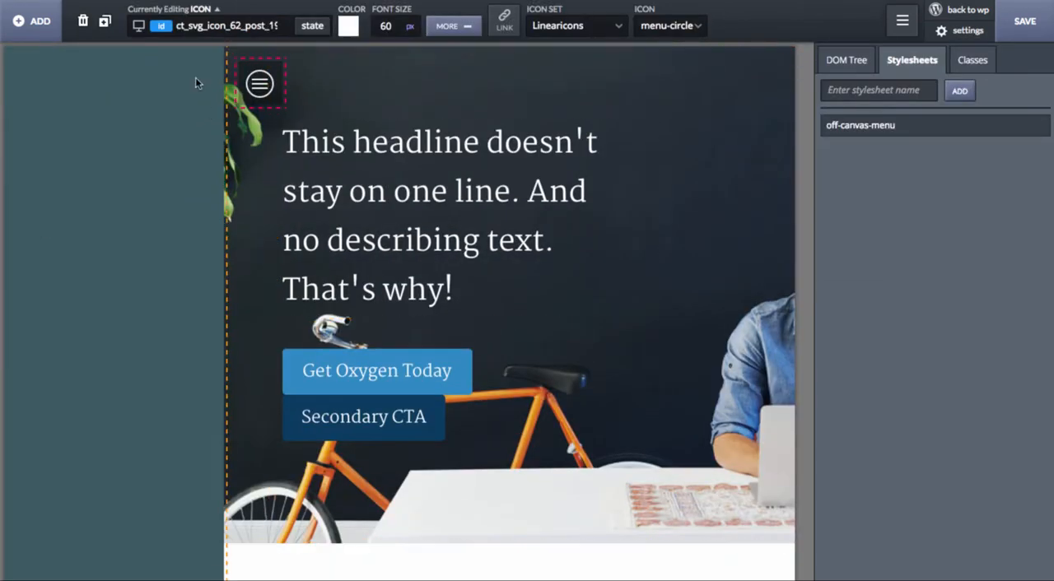
scroll(264, 207, "down", 5)
scroll(264, 207, "up", 6)
left_click(264, 206)
Step: Set the overflow of the page_container div block to hidden in its position settings
left_click(865, 66)
left_click(876, 159)
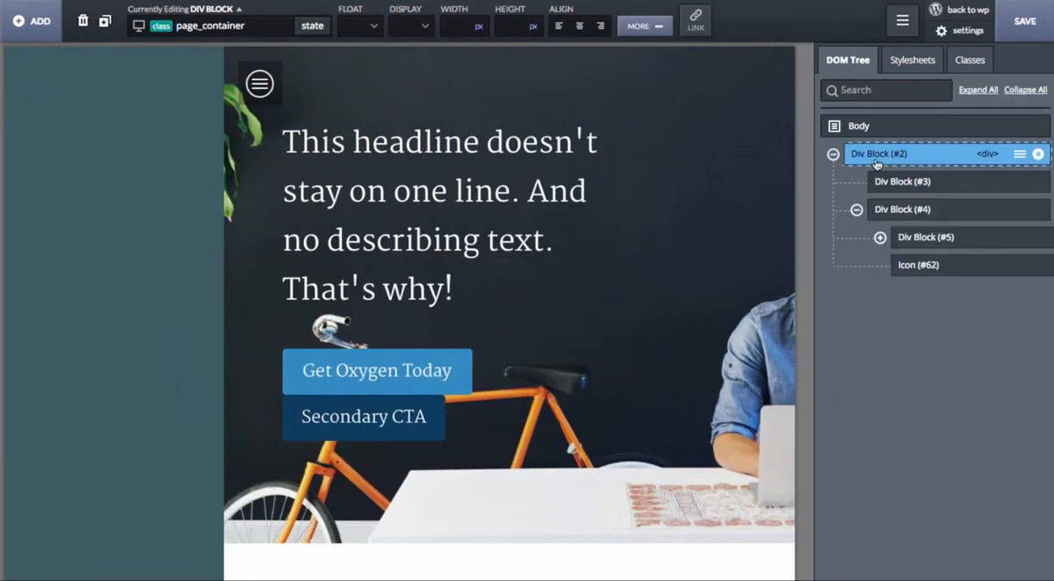
left_click(634, 26)
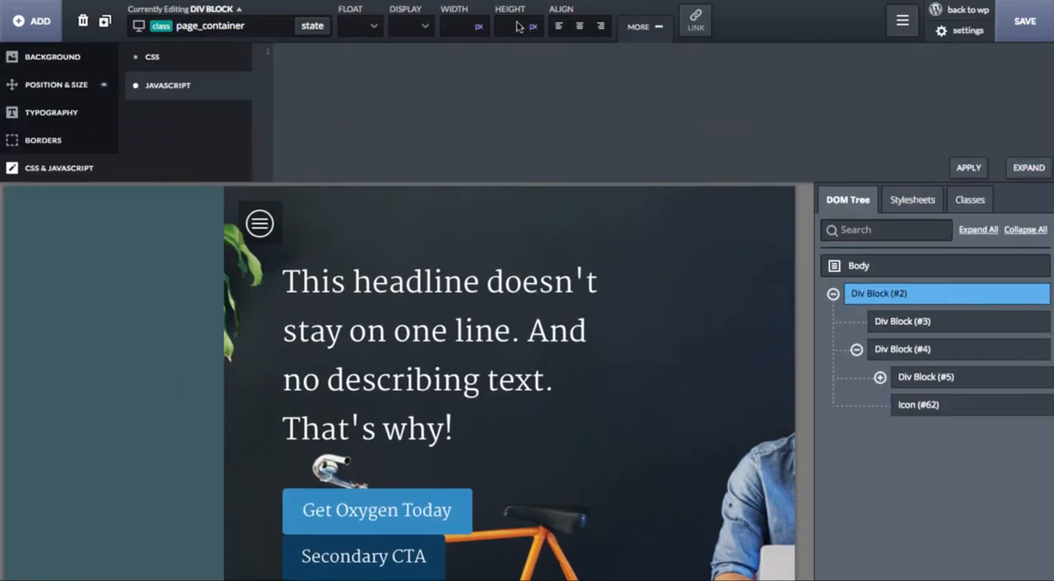
left_click(92, 87)
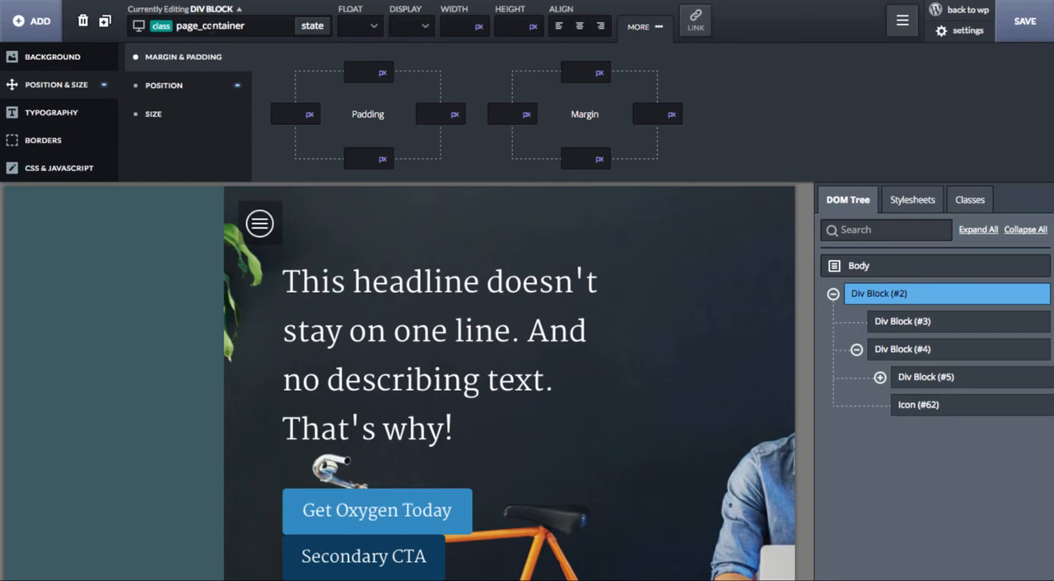
left_click(200, 98)
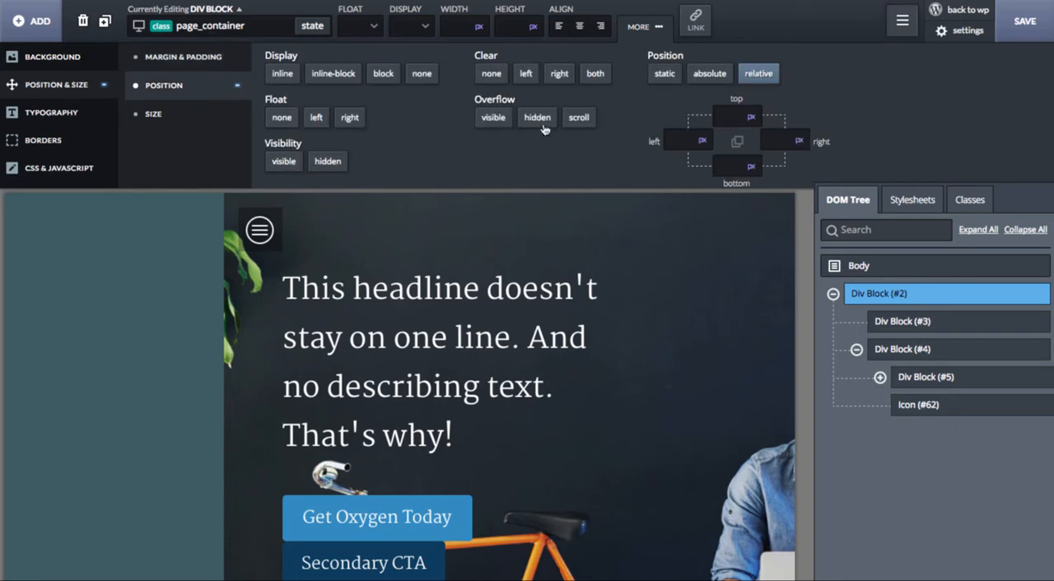
left_click(539, 119)
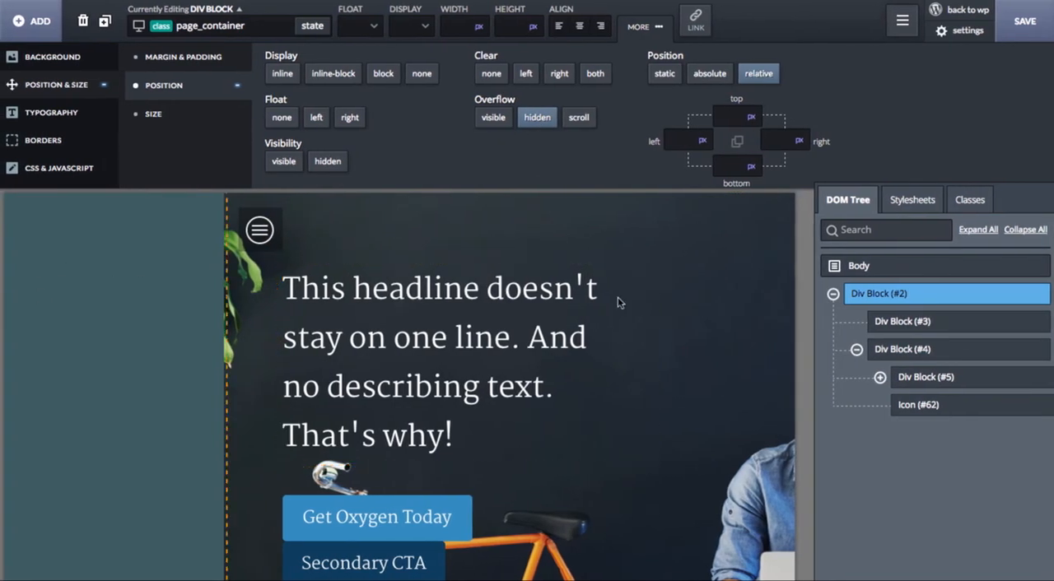
Step: Select the menu icon and open its JavaScript code
left_click(276, 224)
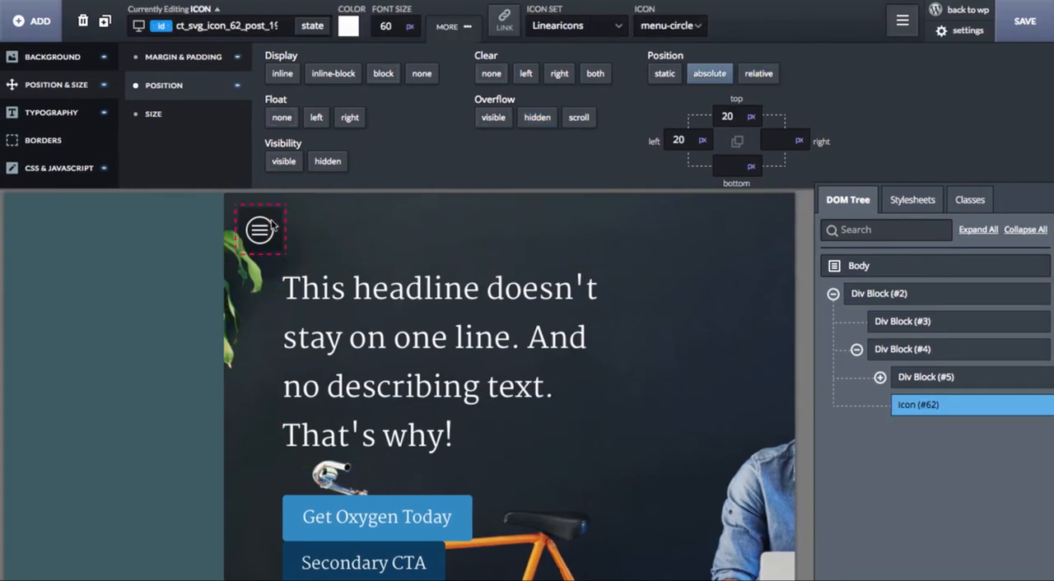
left_click(190, 367)
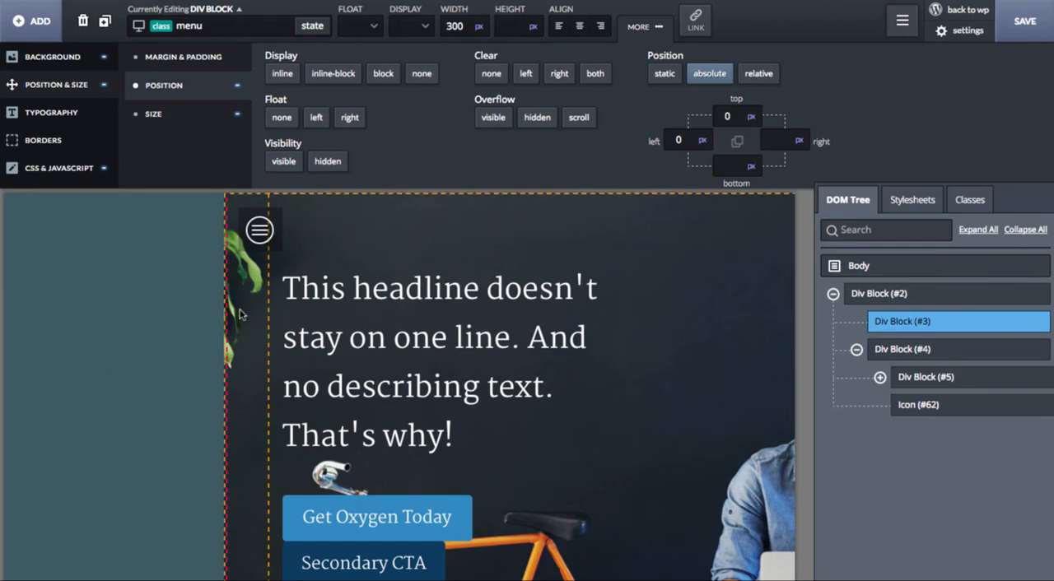
left_click(258, 224)
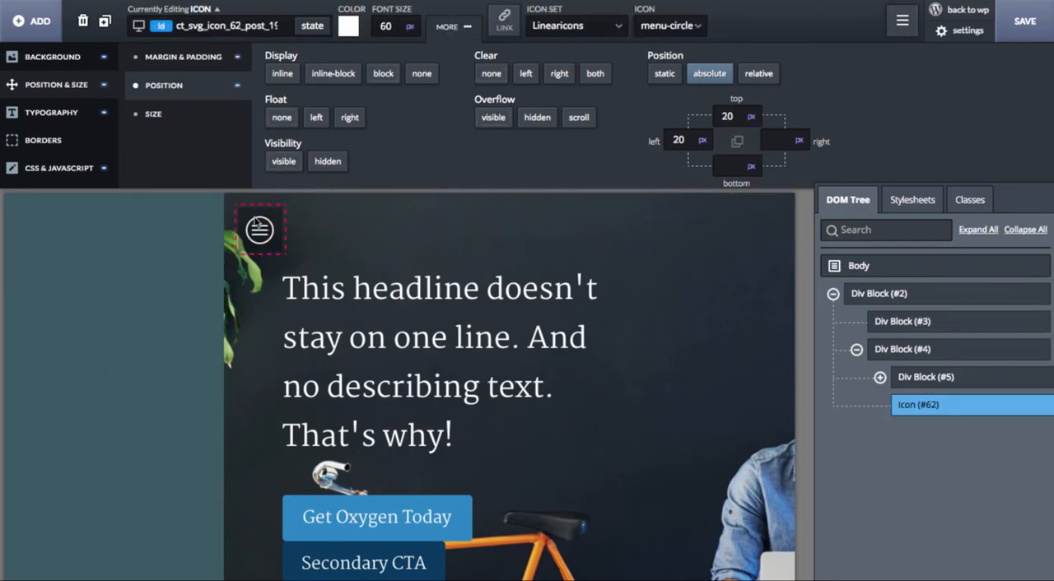
left_click(106, 177)
left_click(209, 88)
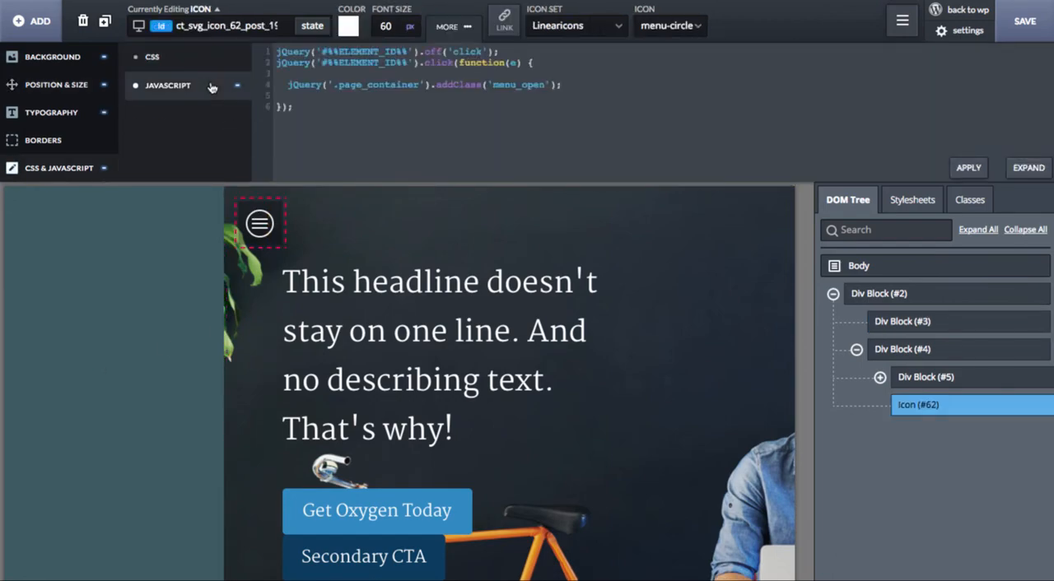
Step: Below the icon's click handler, add the line jQuery('.page_container').off('click'); to its JavaScript
left_click(411, 117)
key("Return")
key("Return")
type("jQuery('.page_container")
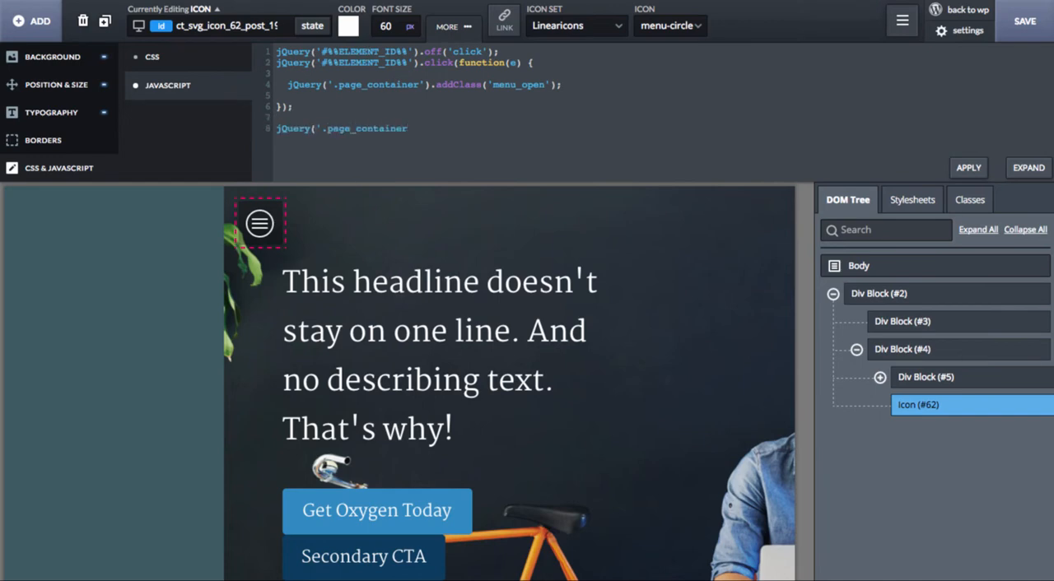
type("').off('click');")
Step: Add an empty handler jQuery('.page_container').click(function(e) { }); under the page_container off('click') line
key("Return")
type("jQuery('.page_container")
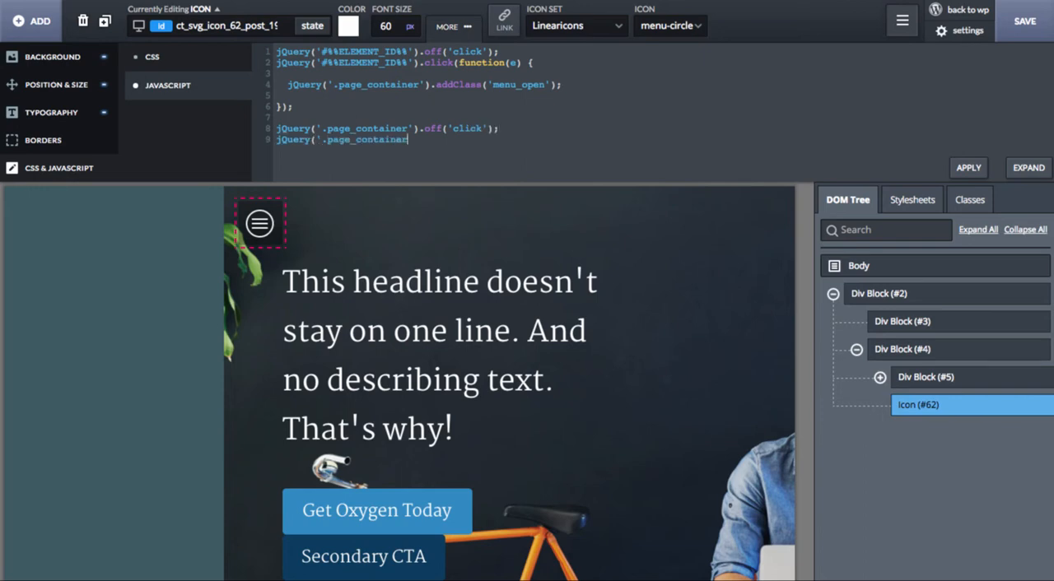
type("').click(function(e")
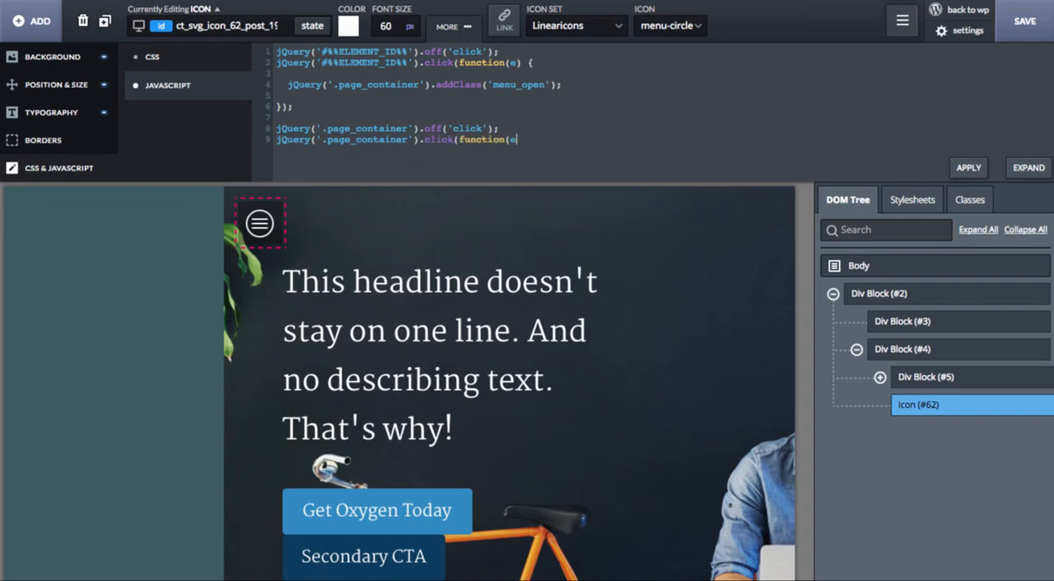
type(") {")
key("Return")
Step: Inside the page_container click handler, start the condition if (!jQuery(e.target).parents().hasClass('menu')
key("Return")
type("});")
key("Up")
key("Return")
key("Return")
type("if (!JQuery")
key("BackSpace")
type("j")
key("BackSpace")
type("(e.target")
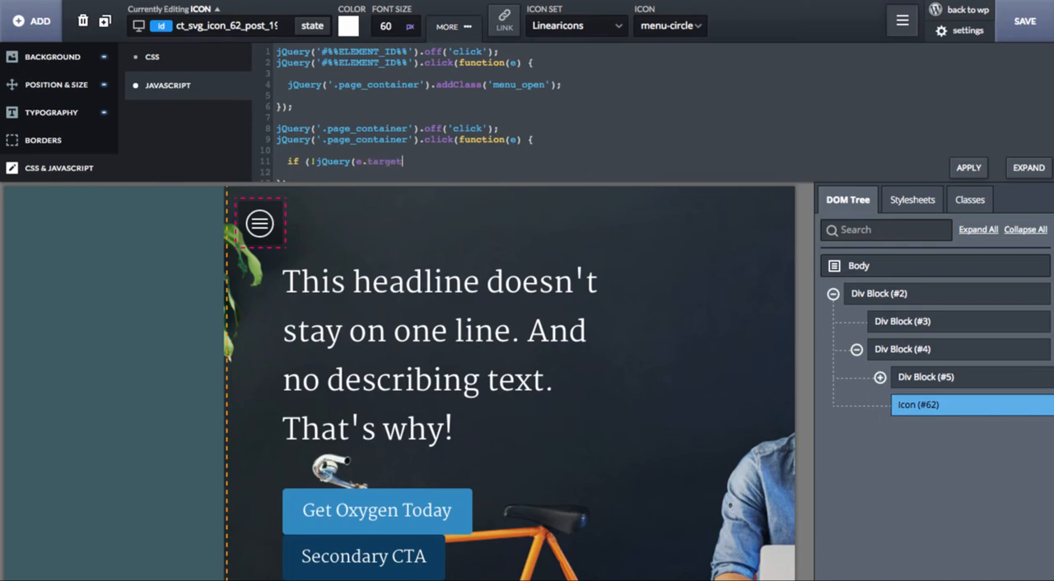
type(").parents().hasClass('menu')")
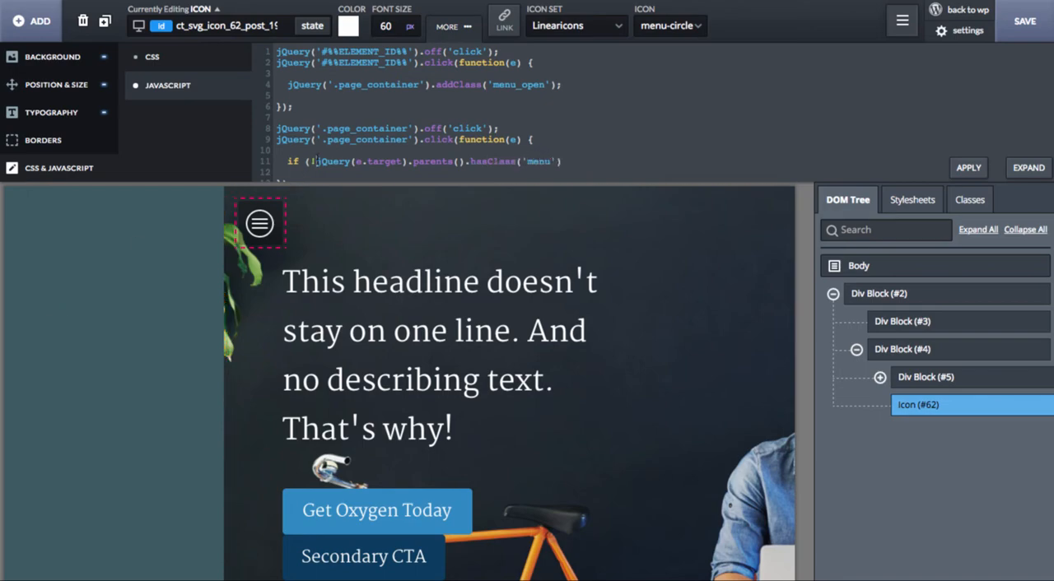
Step: Examine the negation, parents() and hasClass('menu') parts of the condition that checks the click target
left_click_drag(314, 161, 563, 162)
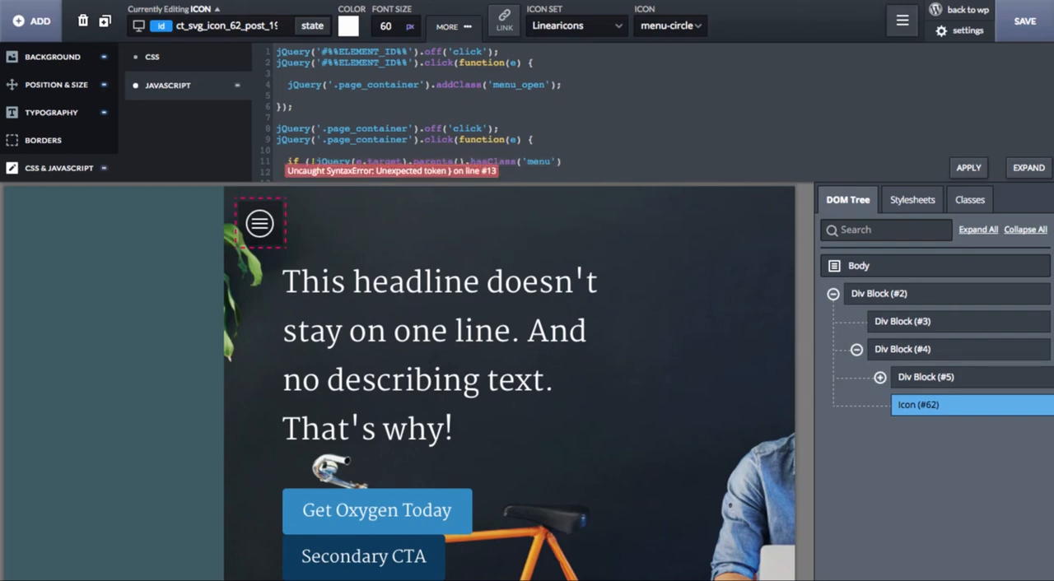
scroll(494, 149, "down", 1)
left_click_drag(415, 144, 465, 144)
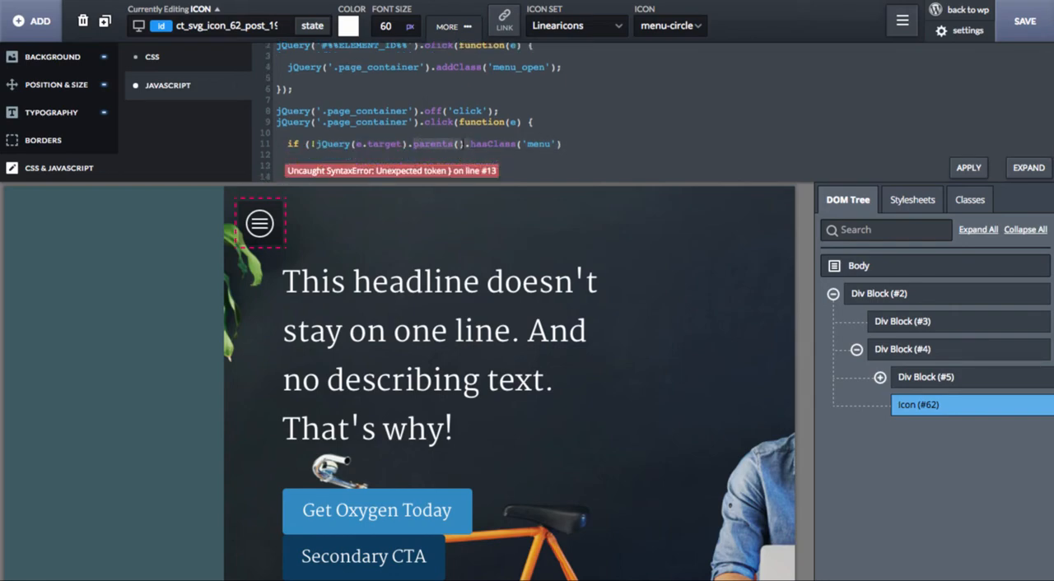
double_click(474, 144)
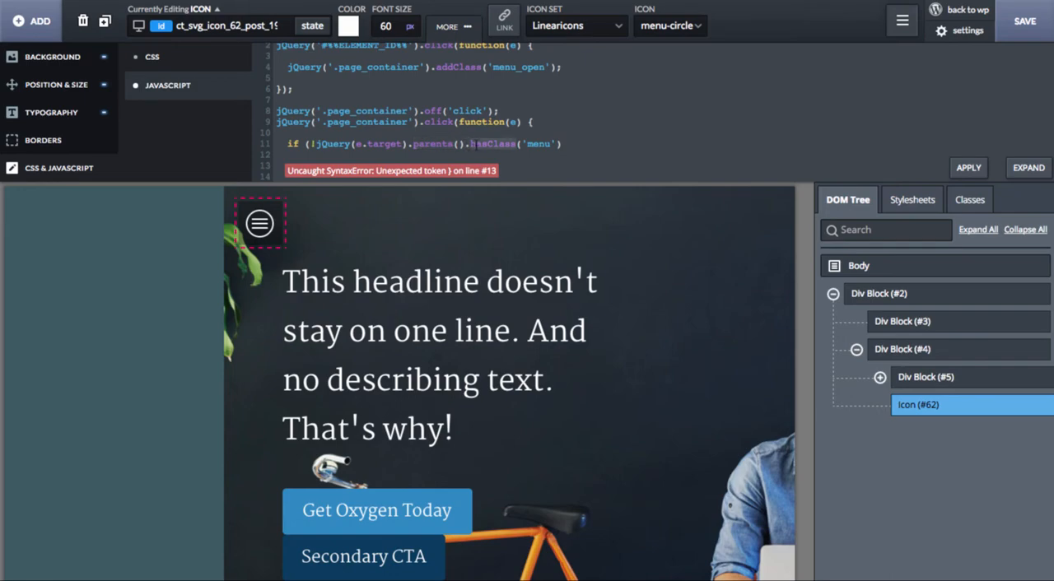
left_click(388, 144)
left_click_drag(574, 145, 319, 145)
left_click(316, 144)
Step: Extend the condition with && !jQuery(e.target).hasClass('menu')), give it an empty code block and apply the JavaScript
type("&& !jQuery")
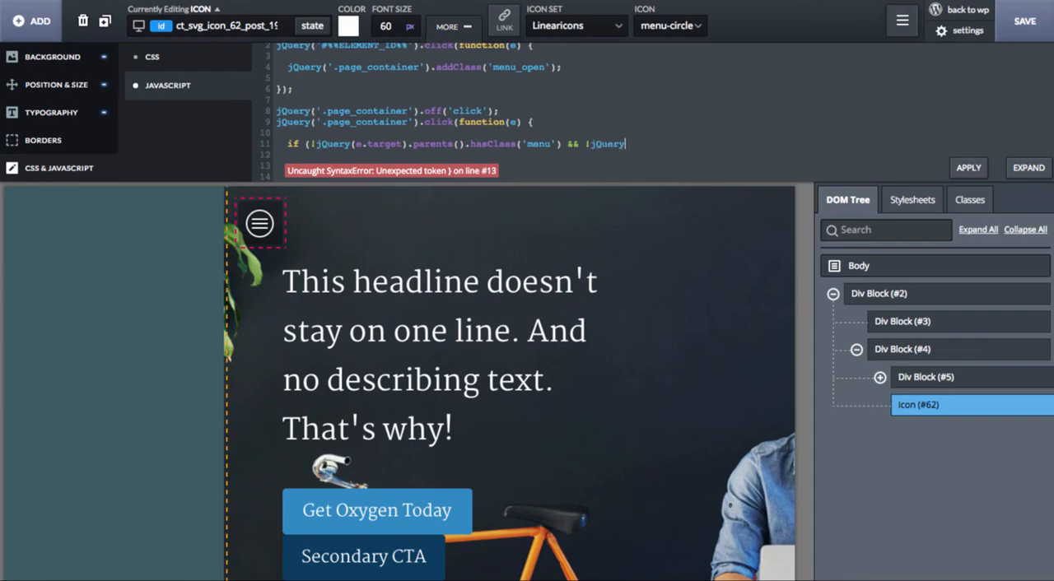
type("(e.target)")
type(".hasClass('menu")
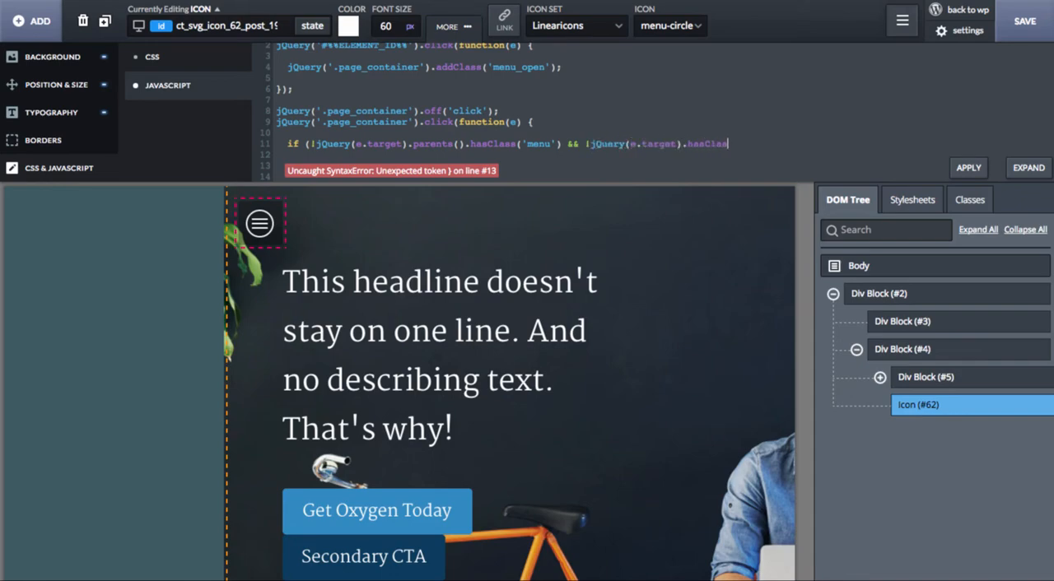
type("')")
double_click(417, 143)
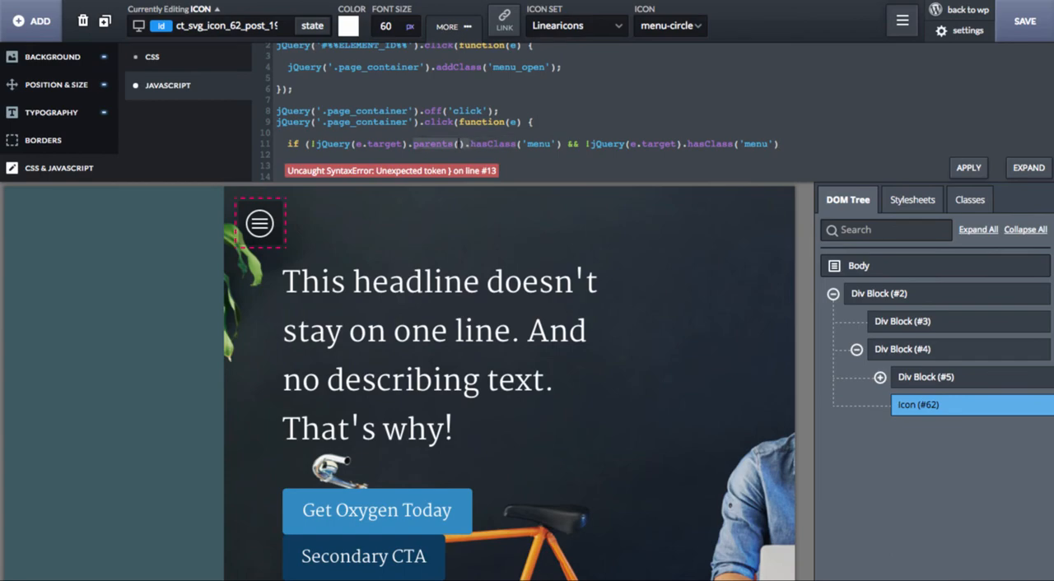
left_click(809, 144)
type(") {")
key("Return")
scroll(823, 141, "down", 2)
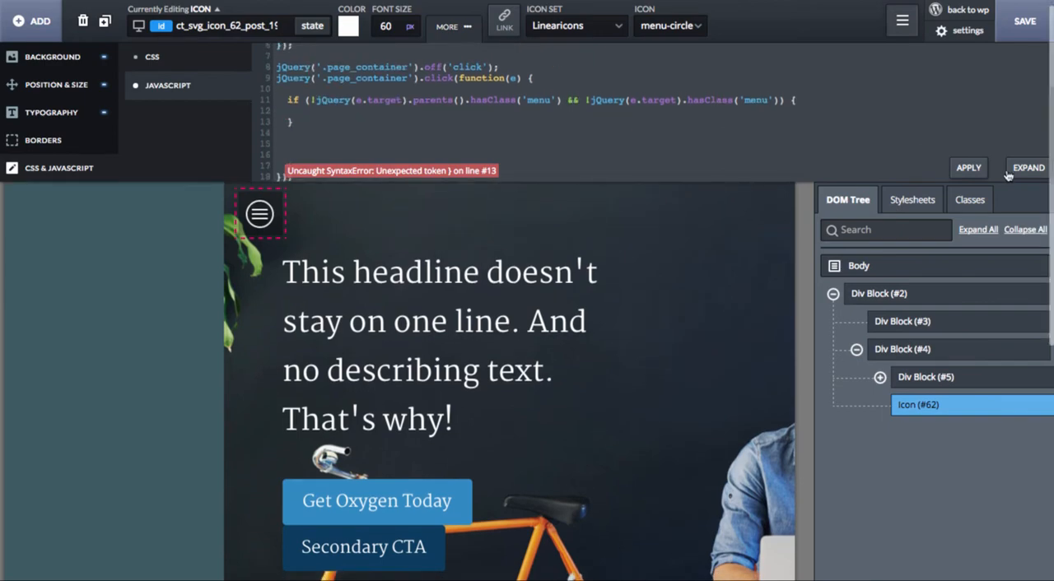
left_click(970, 168)
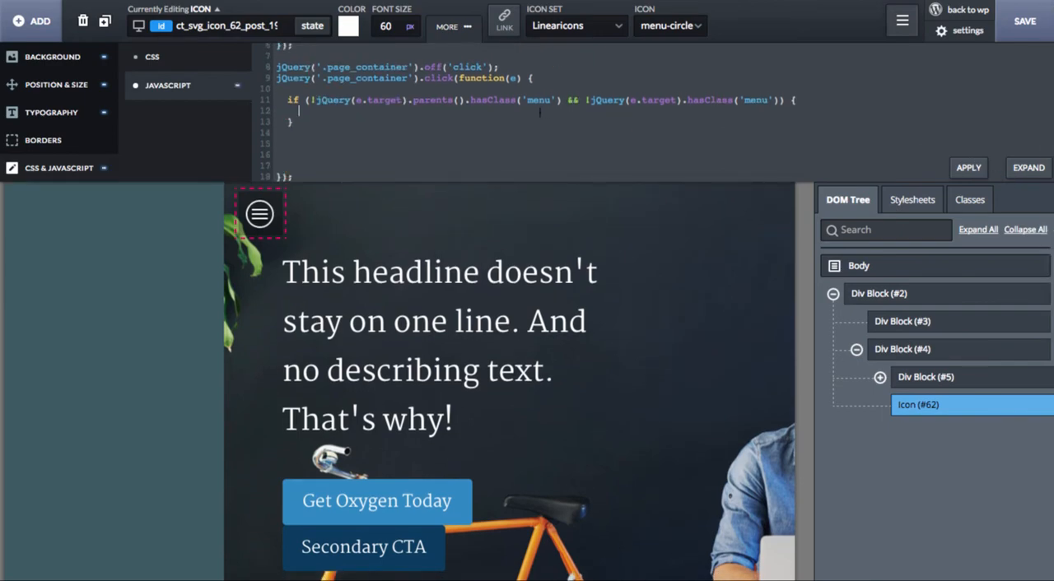
Step: Insert jQuery('.page_container').removeClass('menu_open'); inside the if block and remove surplus blank lines from the handler
scroll(539, 112, "up", 3)
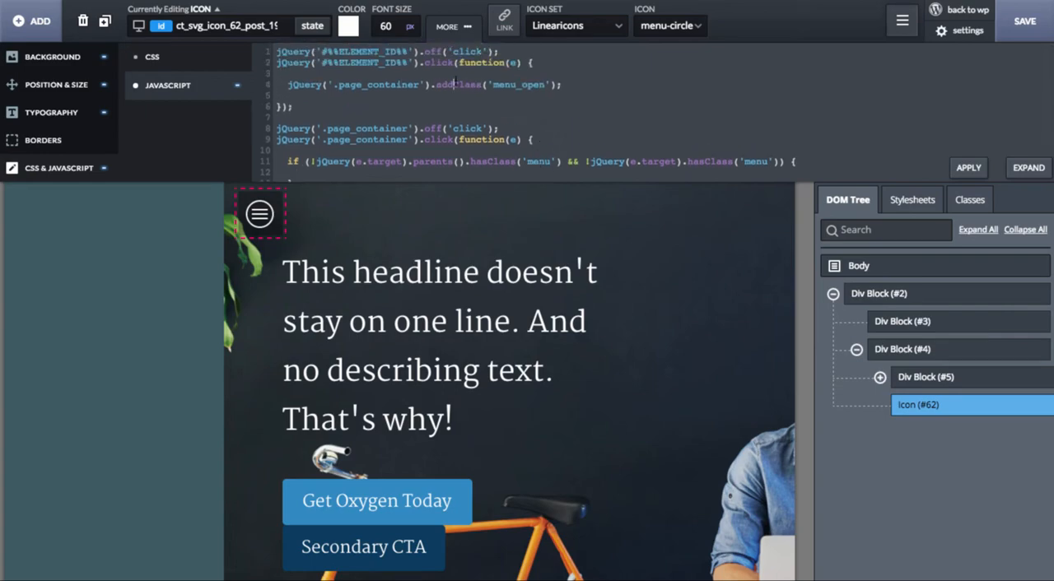
left_click(456, 84)
scroll(434, 94, "down", 2)
left_click(349, 125)
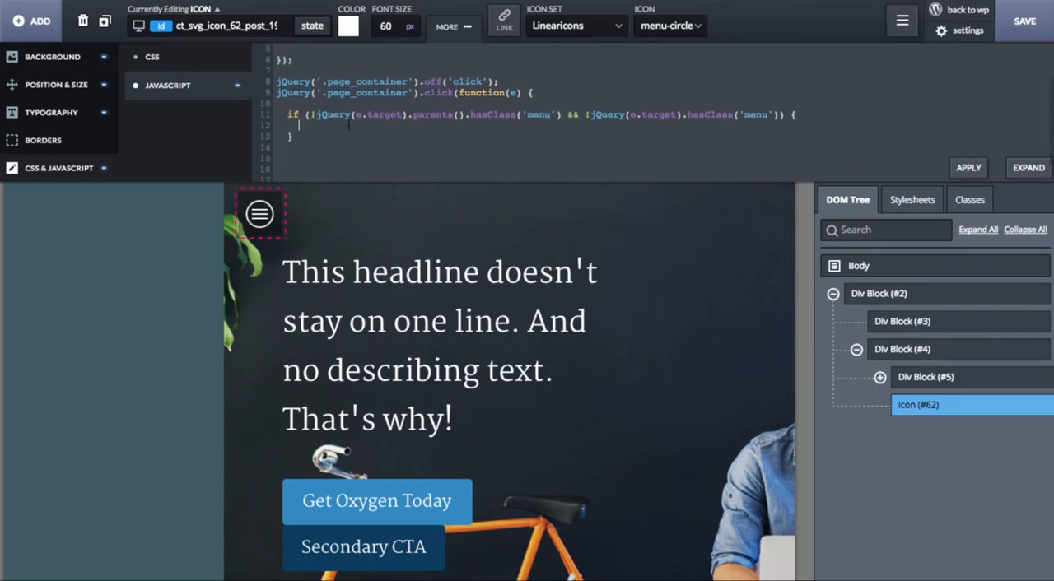
type("jQuery('.page_container').addClass('menu_open');")
key("BackSpace")
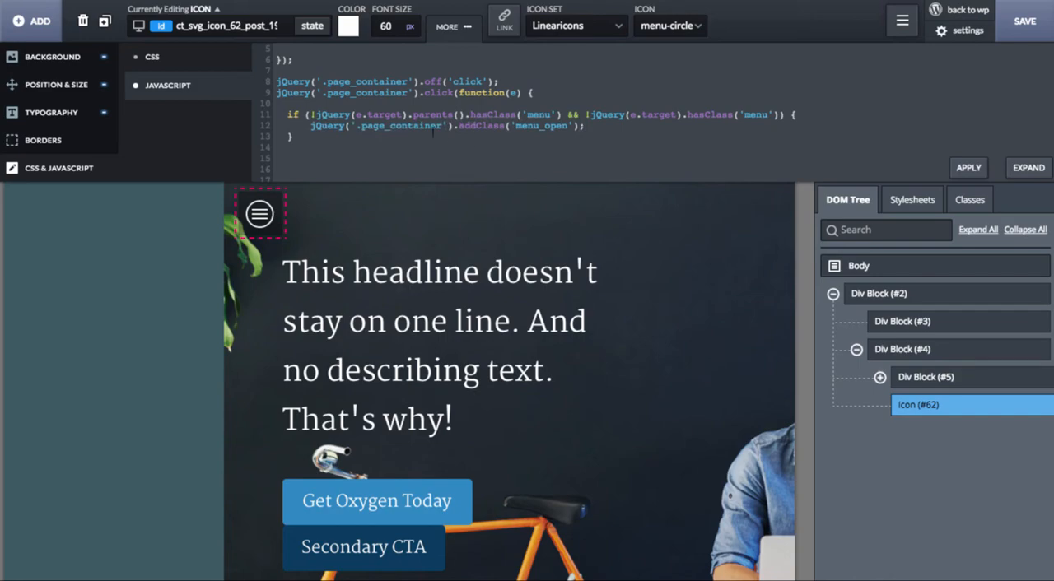
double_click(486, 126)
type("removeClass")
key("BackSpace")
key("BackSpace")
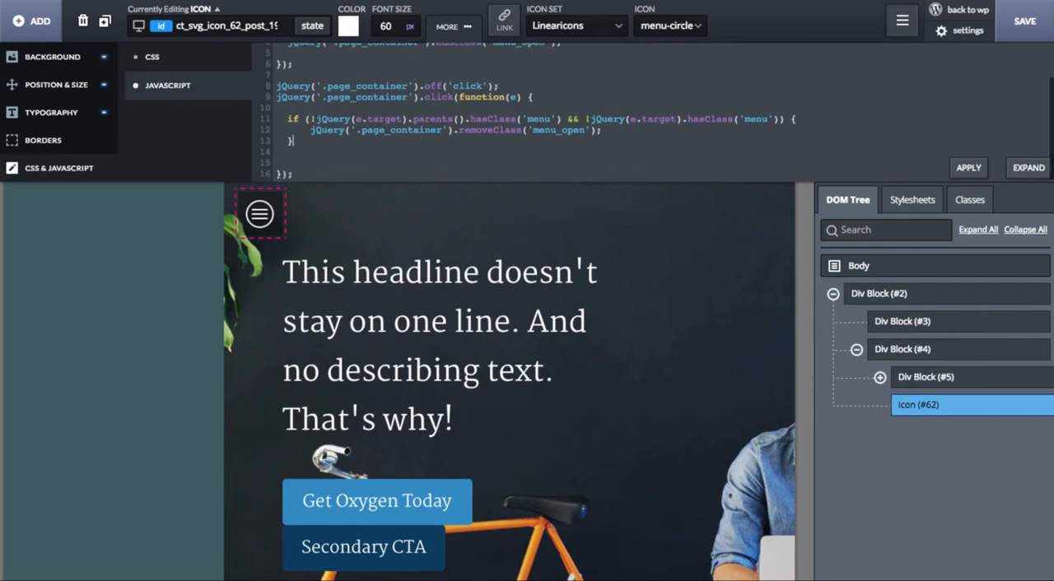
Step: Compare the icon handler's addClass('menu_open') call with the page_container handler's removeClass call
scroll(506, 112, "up", 3)
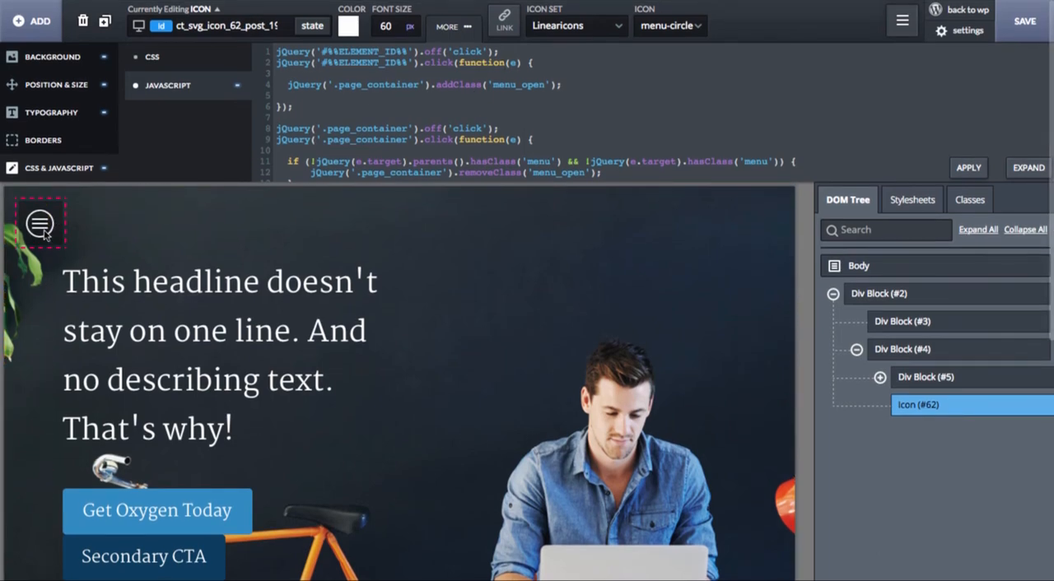
left_click(525, 86)
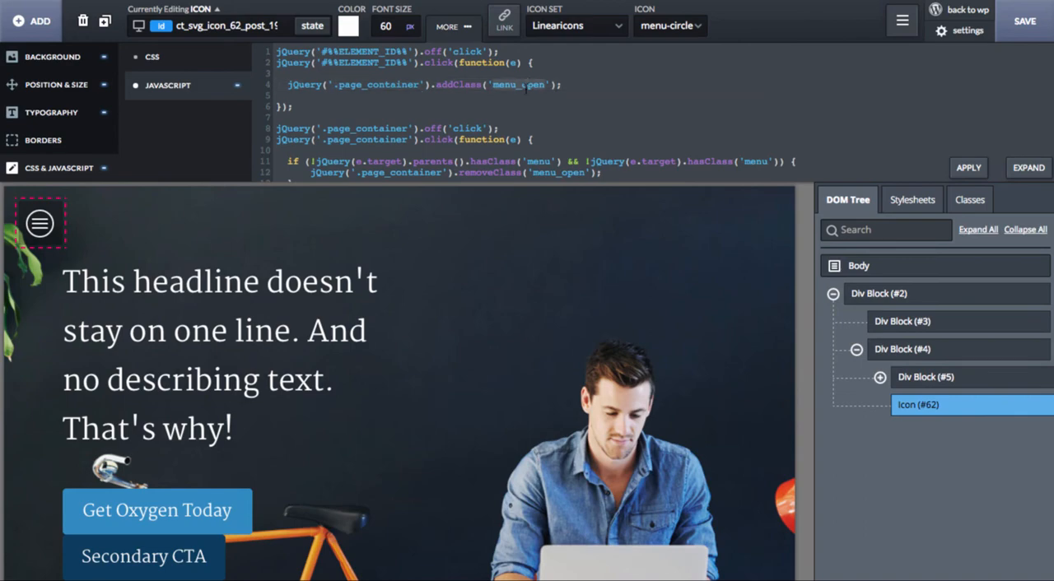
scroll(526, 87, "down", 2)
left_click(502, 110)
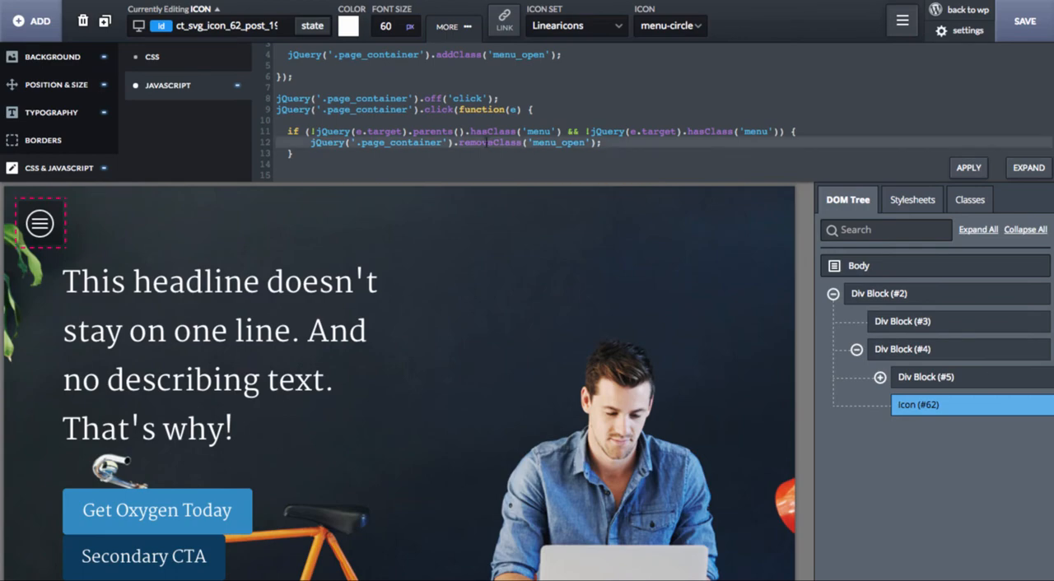
left_click(498, 142)
scroll(500, 140, "up", 1)
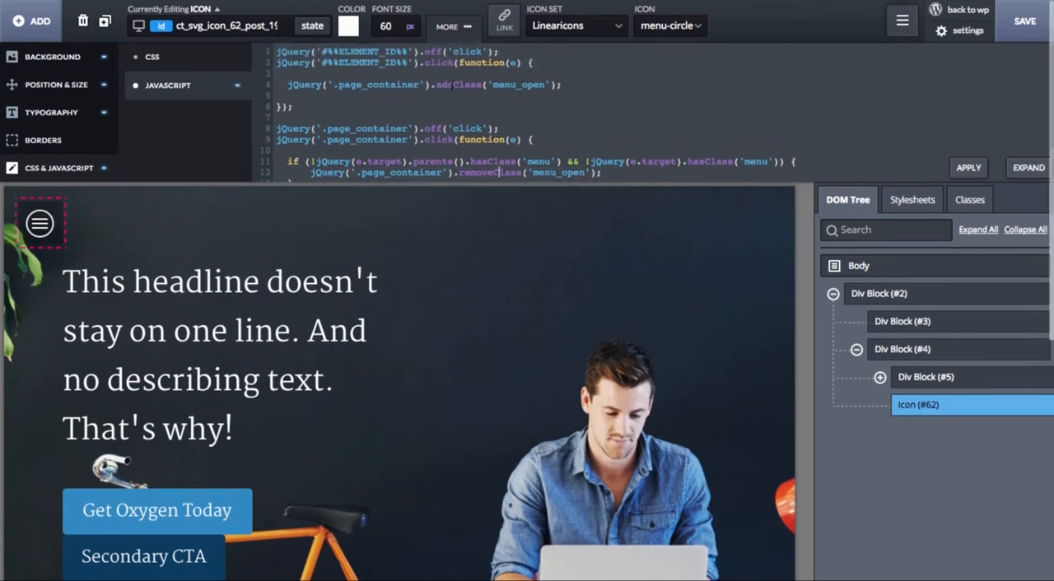
left_click(521, 84)
Step: Add e.stopPropagation(); after the addClass line in the icon's click handler
left_click(511, 62)
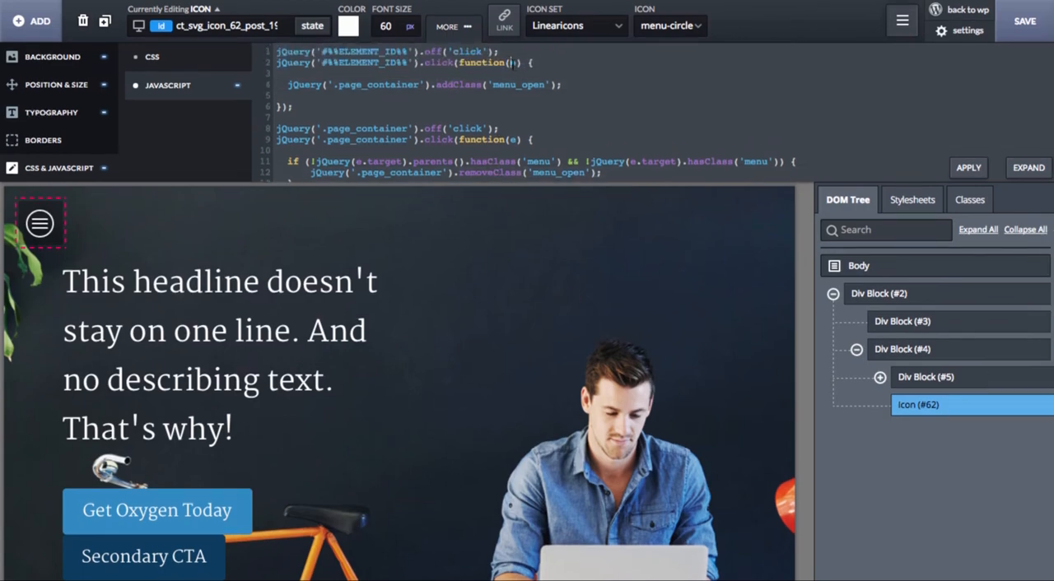
type("e")
type("agation();")
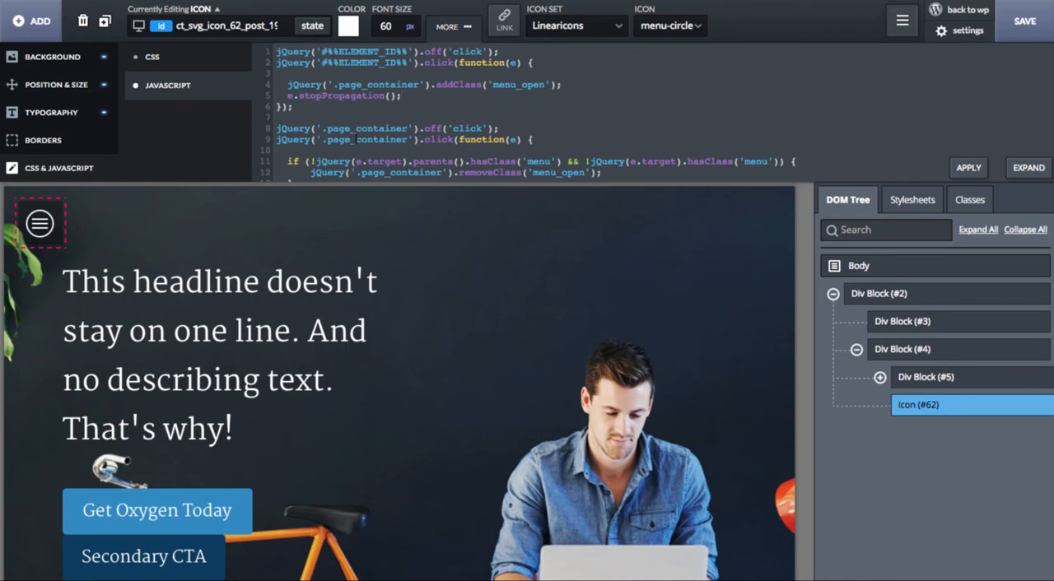
Step: Test the menu by opening it with the icon, clicking the canvas, reopening it, scrolling and clicking inside the menu
left_click(48, 231)
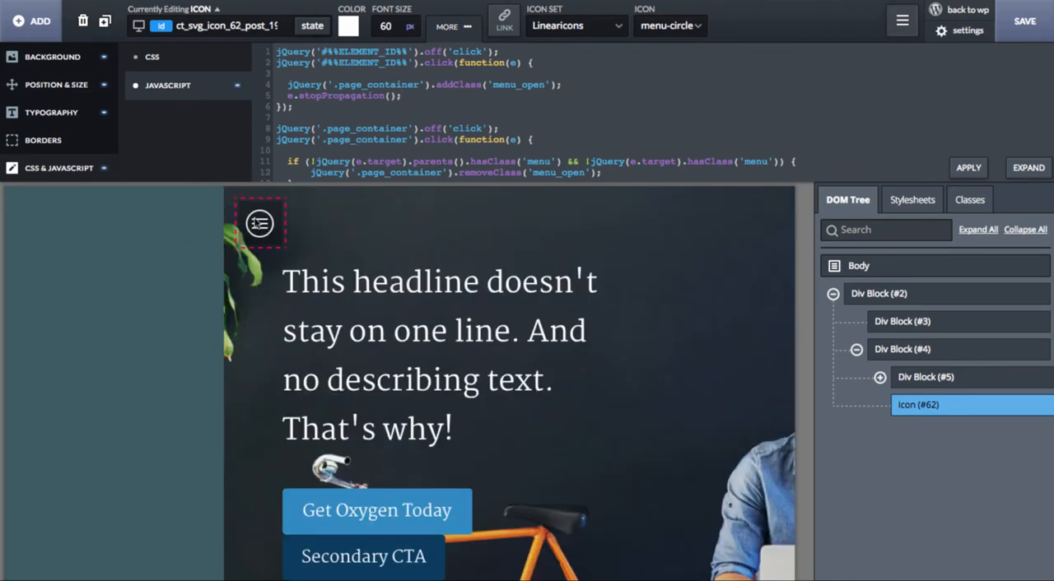
left_click(375, 223)
left_click(37, 225)
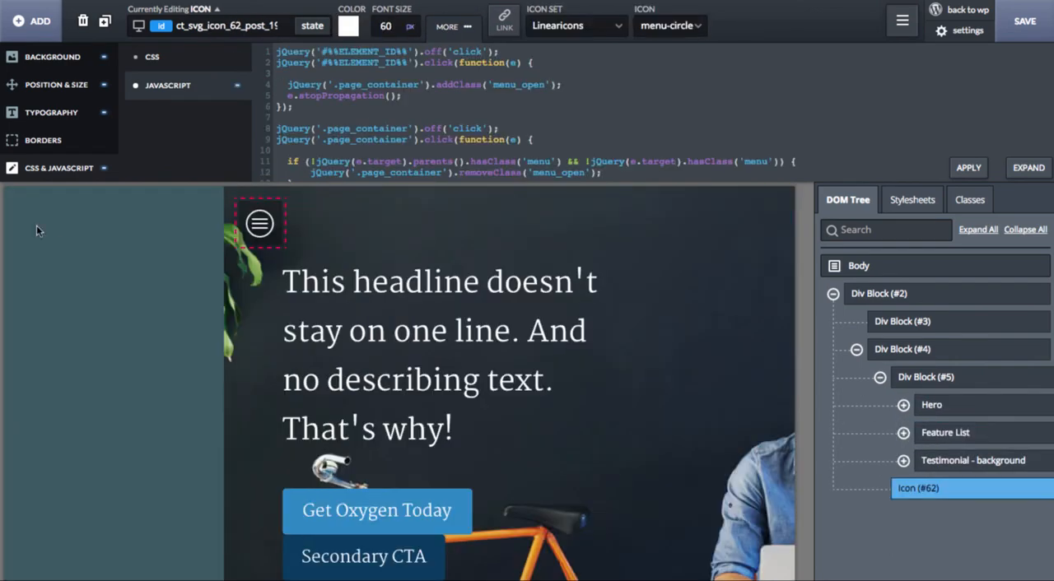
scroll(112, 307, "down", 3)
scroll(106, 338, "up", 5)
left_click(110, 289)
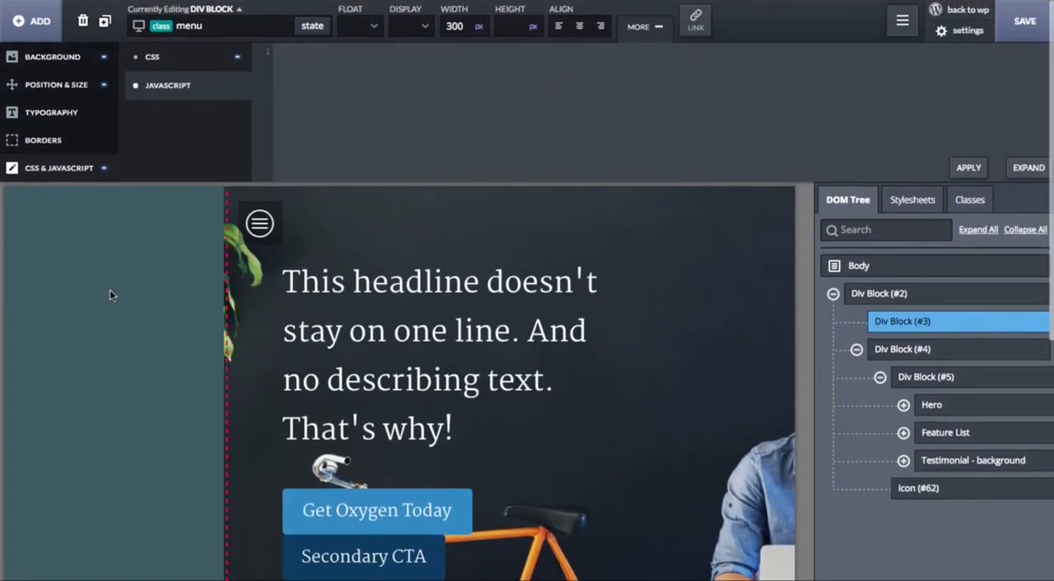
Step: Add transition: .3s ease-in-out all; to the menu class's CSS and test opening and closing the menu
left_click(656, 323)
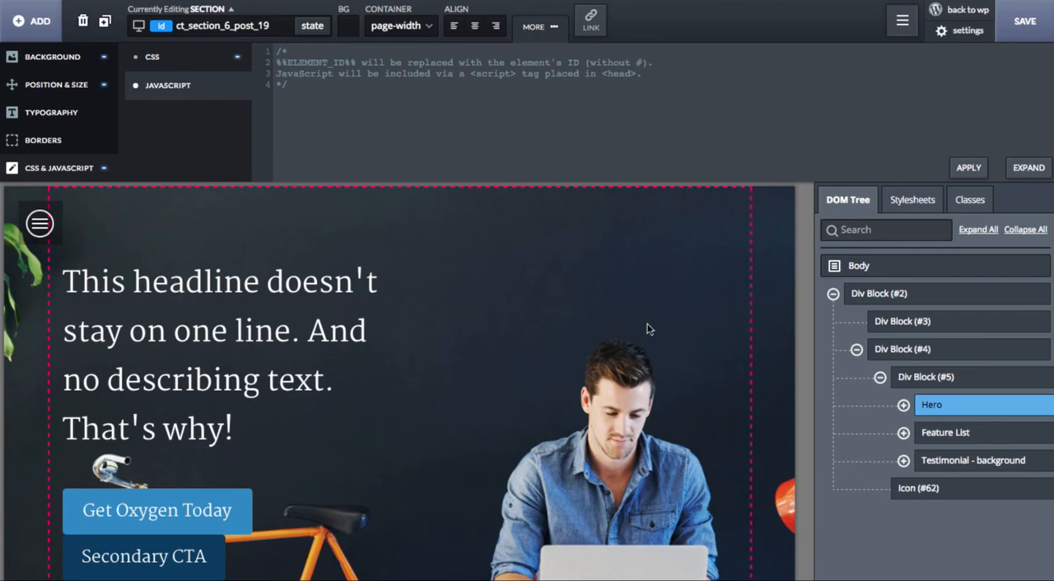
left_click(929, 322)
left_click(202, 83)
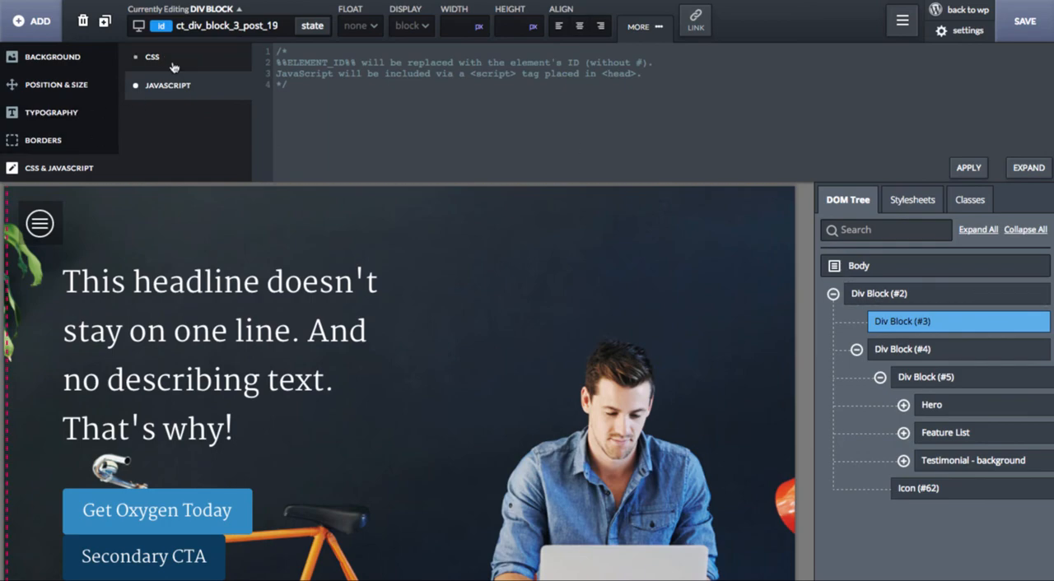
left_click(188, 25)
left_click(198, 88)
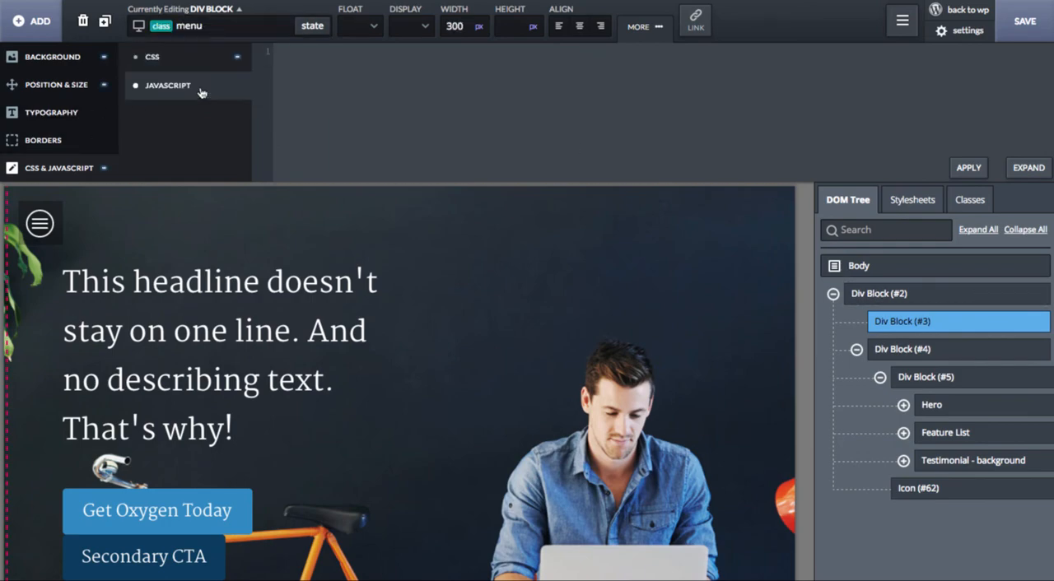
left_click(172, 62)
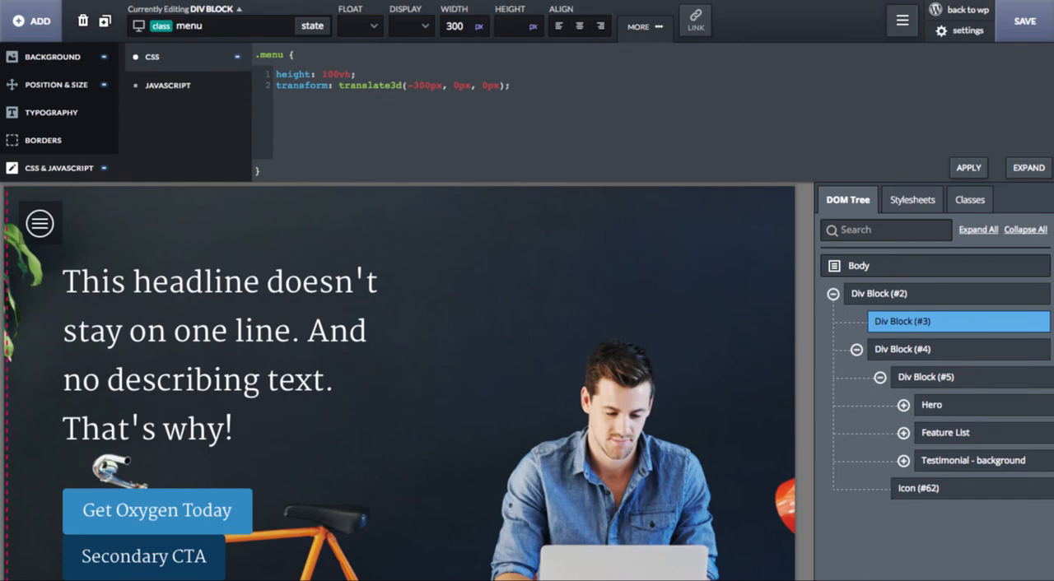
key("Return")
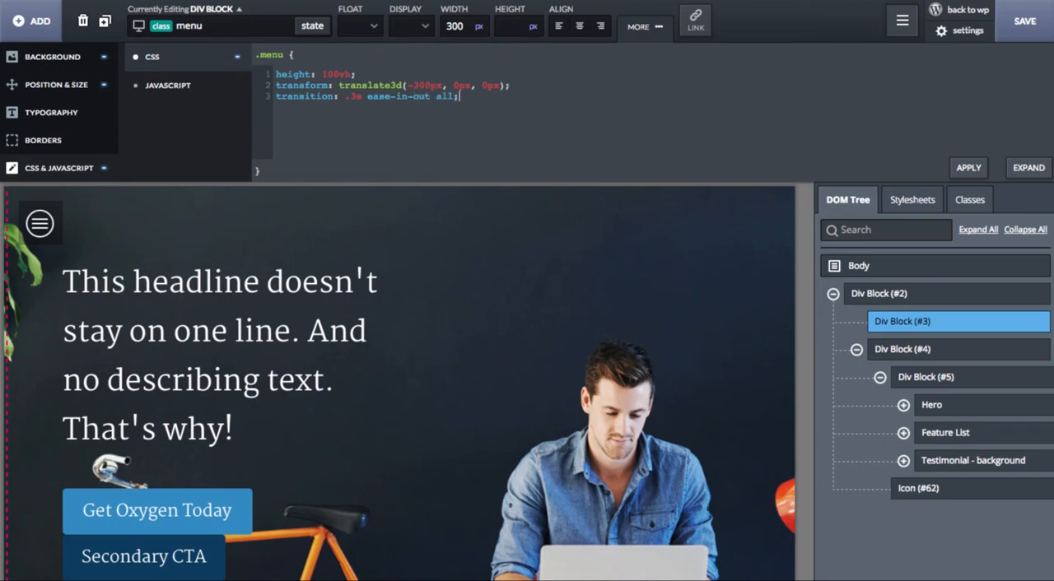
left_click(38, 222)
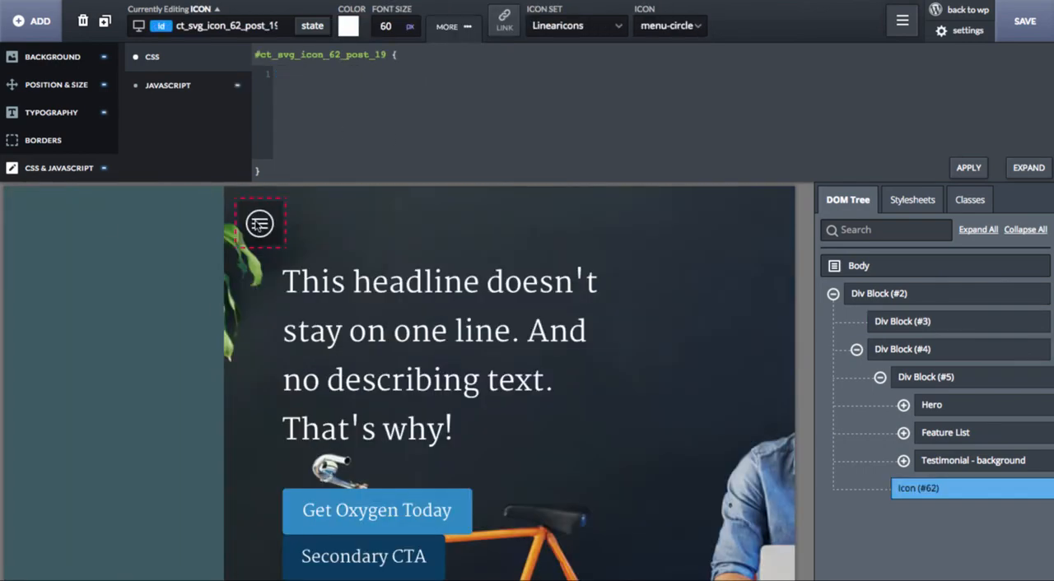
left_click(405, 236)
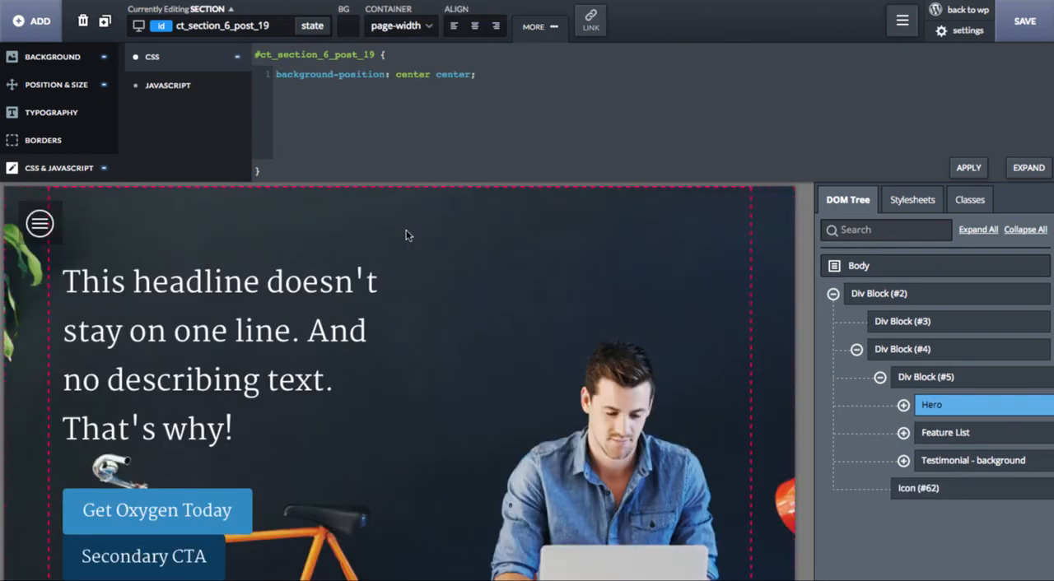
Step: Copy the transition line from the menu class's CSS into the canvas class's CSS on Div Block (#4)
left_click(904, 324)
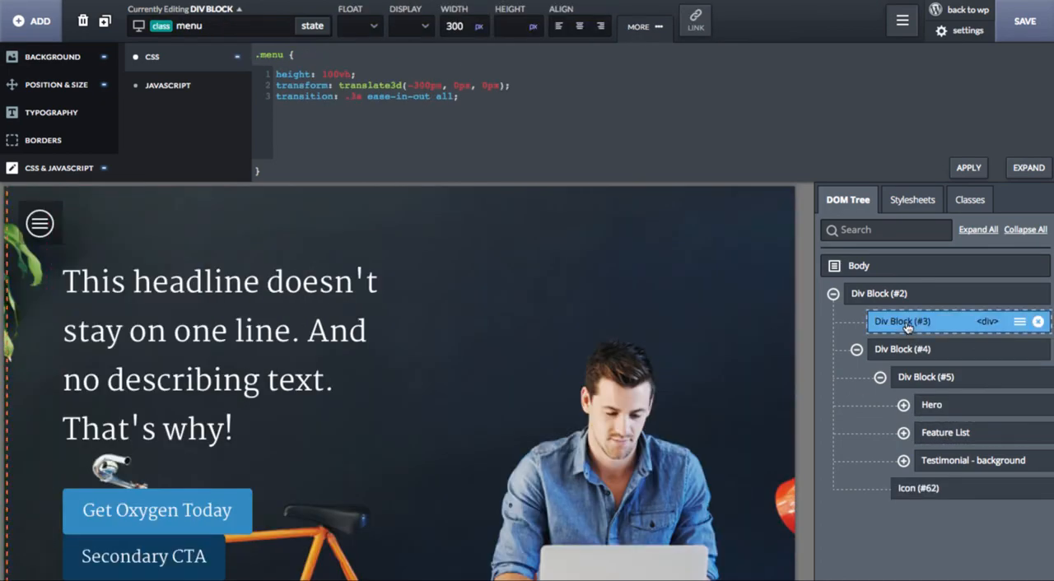
triple_click(490, 127)
key("ctrl+c")
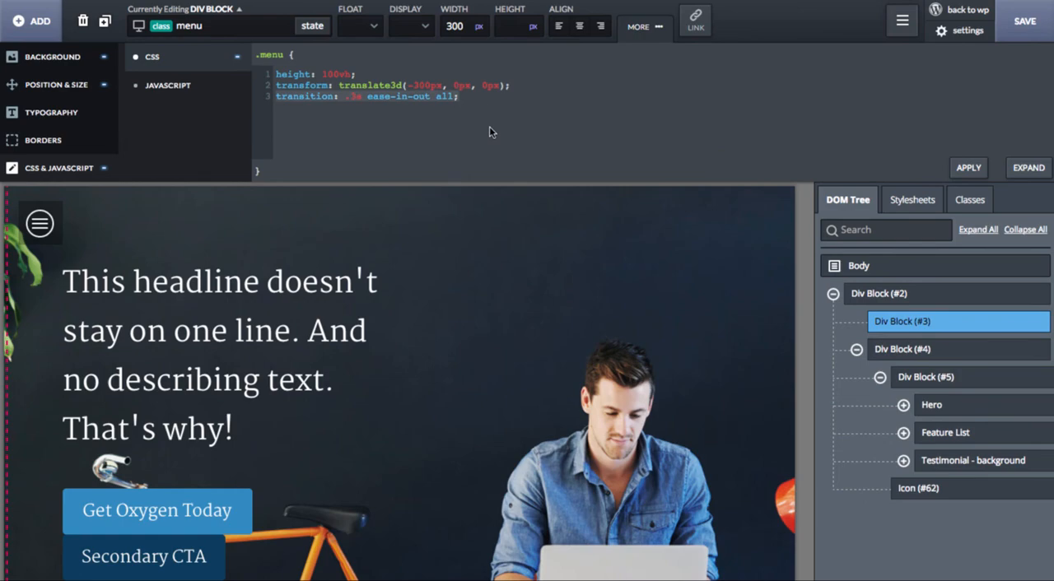
left_click(980, 349)
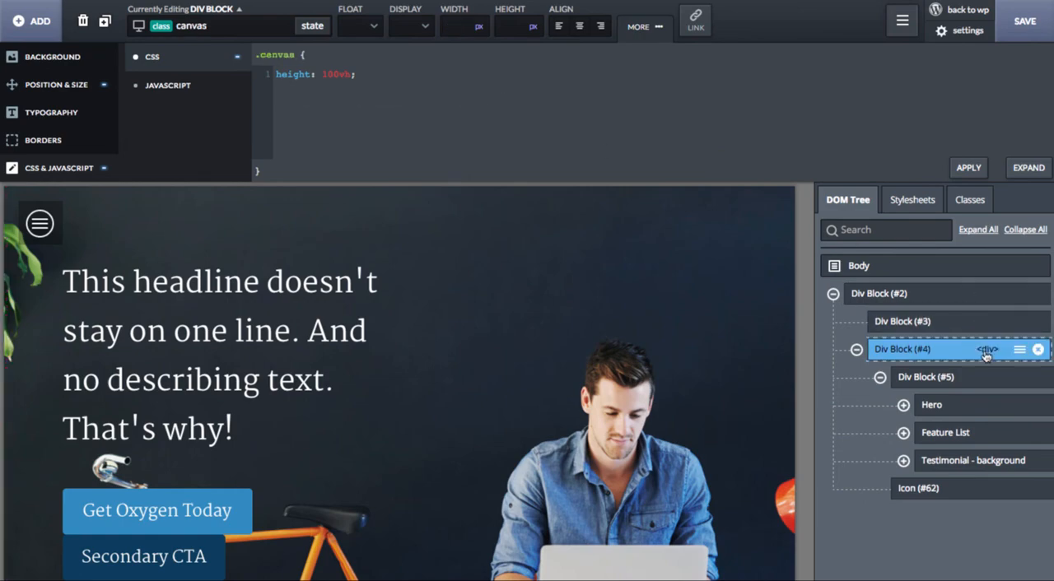
left_click(399, 97)
key("ctrl+v")
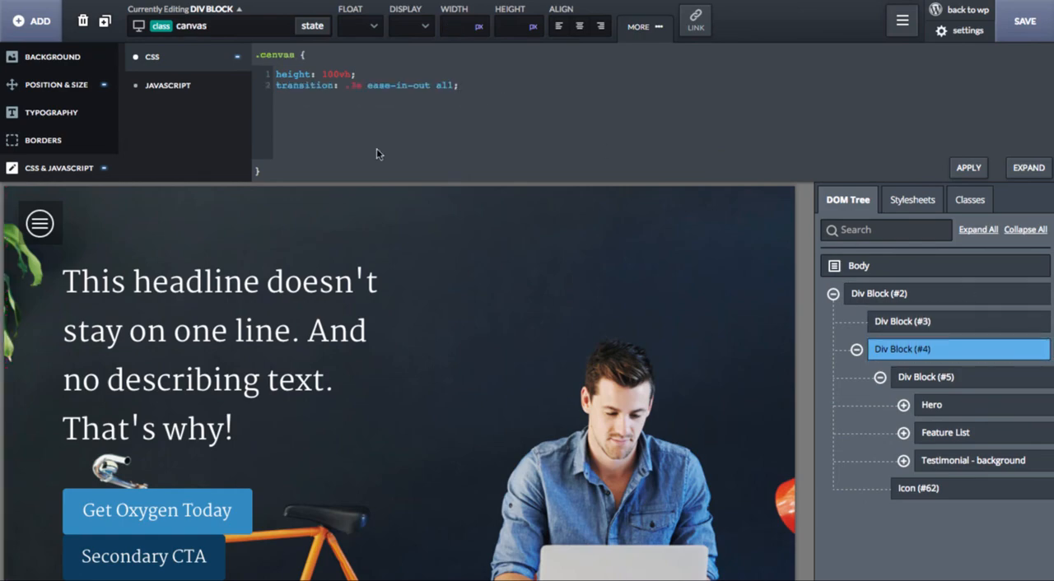
Step: Test the animation by repeatedly opening the menu with the icon, closing it via the canvas, and clicking and scrolling inside the menu
left_click(40, 224)
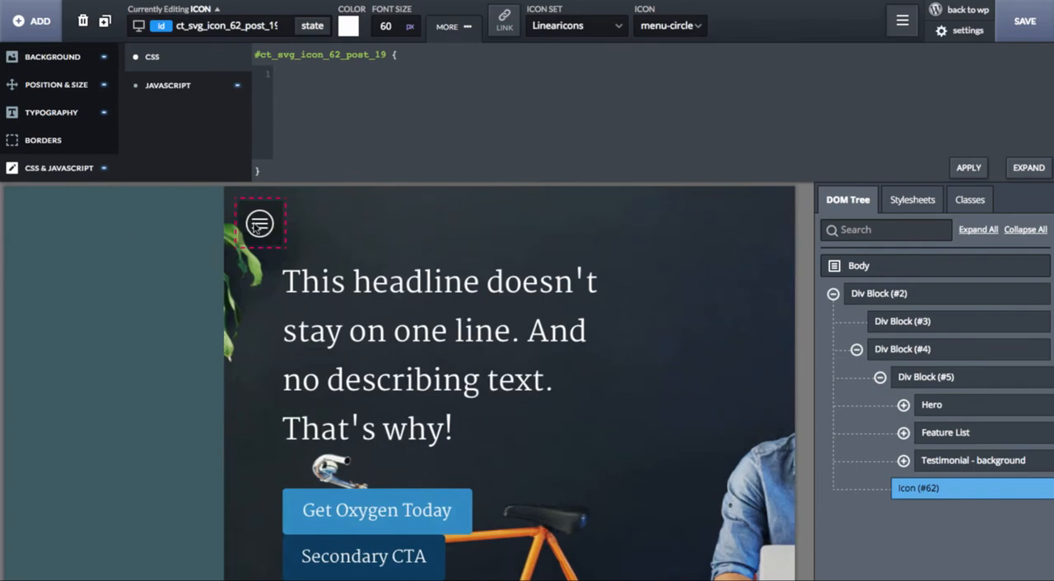
left_click(322, 228)
left_click(33, 222)
left_click(401, 223)
left_click(44, 233)
left_click(410, 209)
left_click(57, 232)
left_click(175, 266)
scroll(176, 266, "down", 5)
scroll(175, 266, "up", 5)
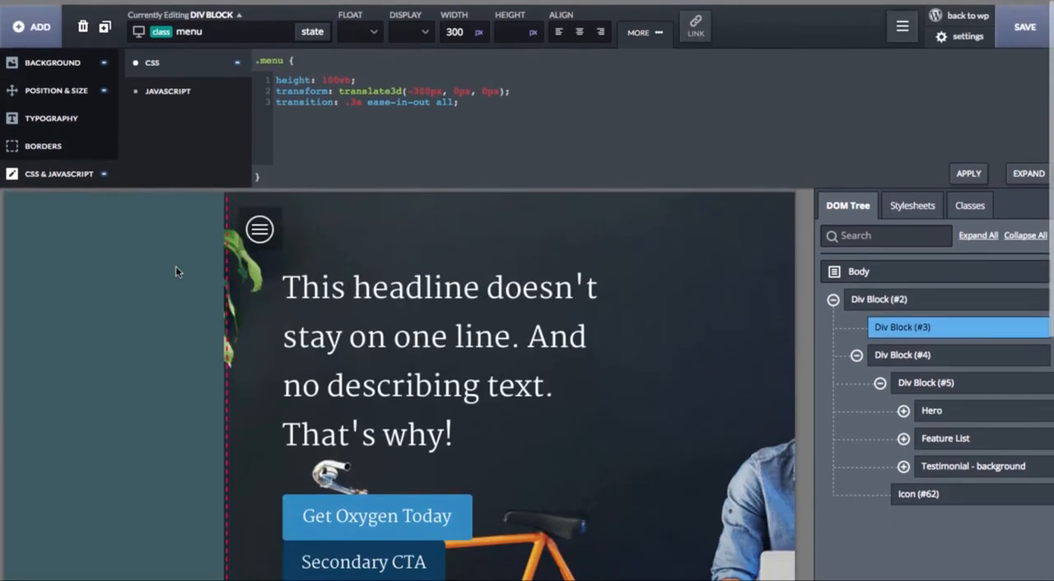
Step: Set the menu class's background color to rgba(52,62,66,1.0)
left_click(52, 57)
left_click_drag(302, 128, 288, 120)
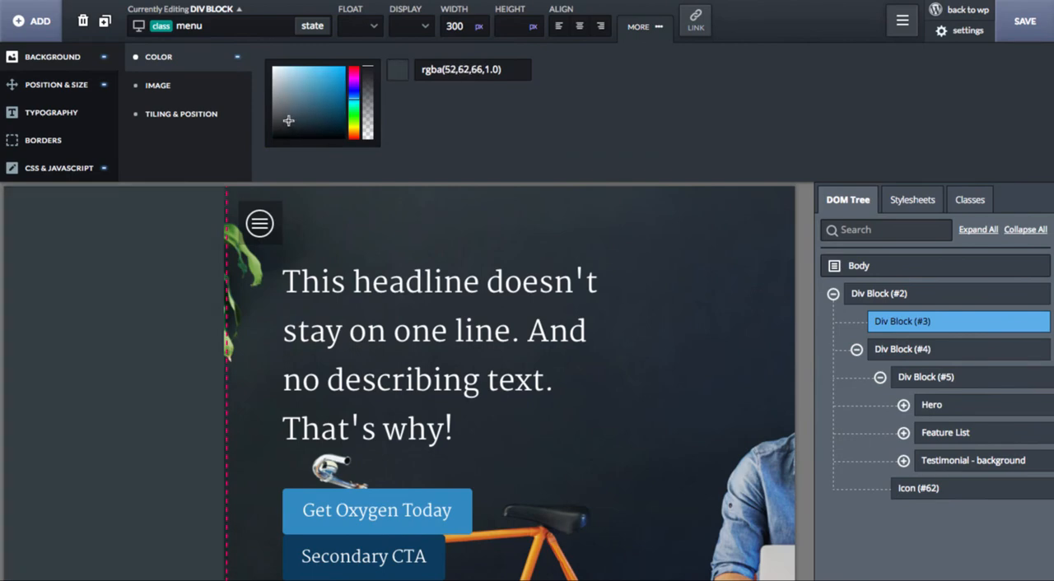
left_click(82, 87)
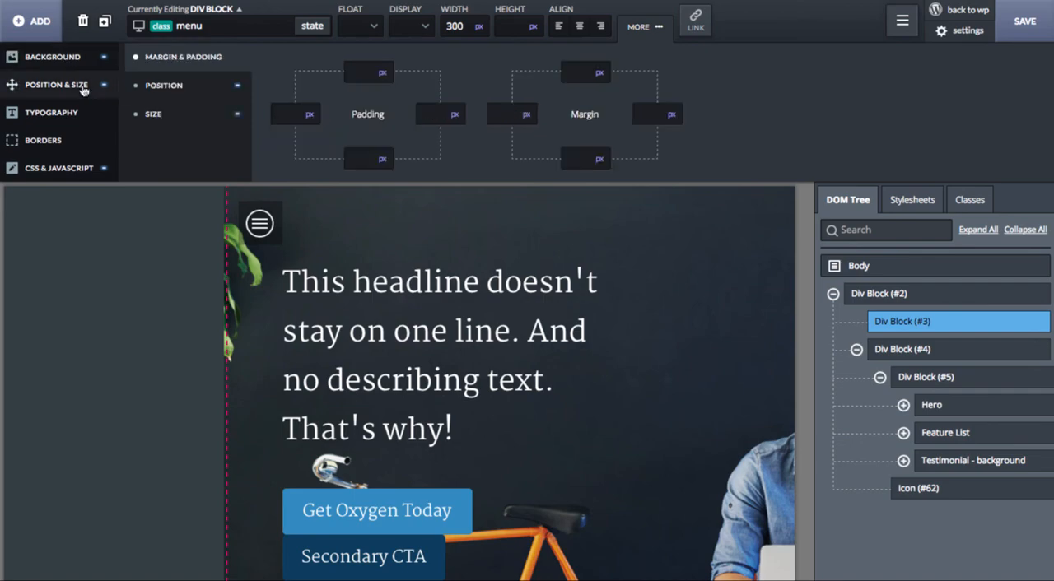
Step: Insert a heading in the off-canvas menu block and change its text to Menu
left_click(23, 23)
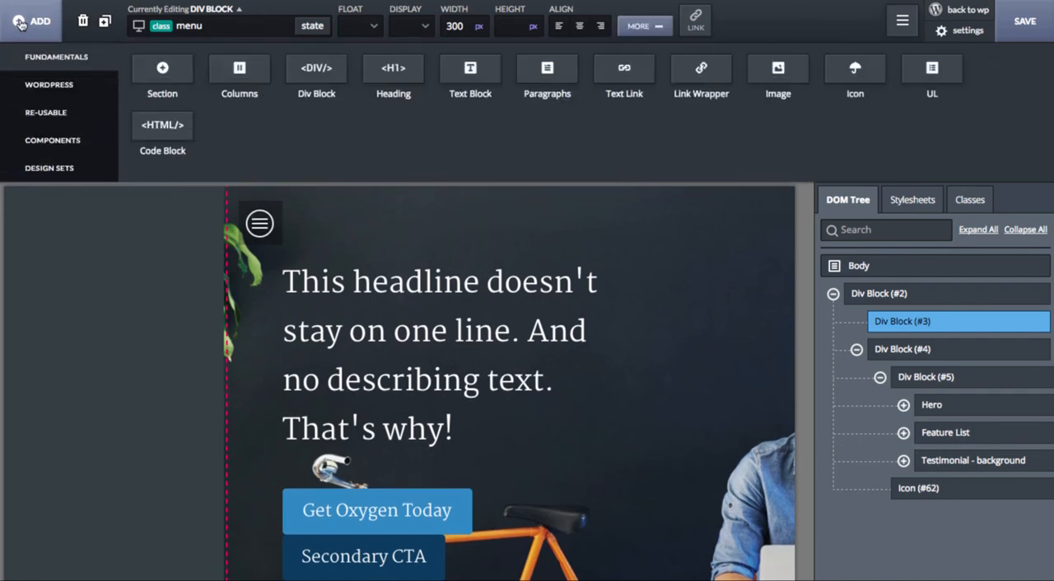
left_click(393, 69)
double_click(50, 76)
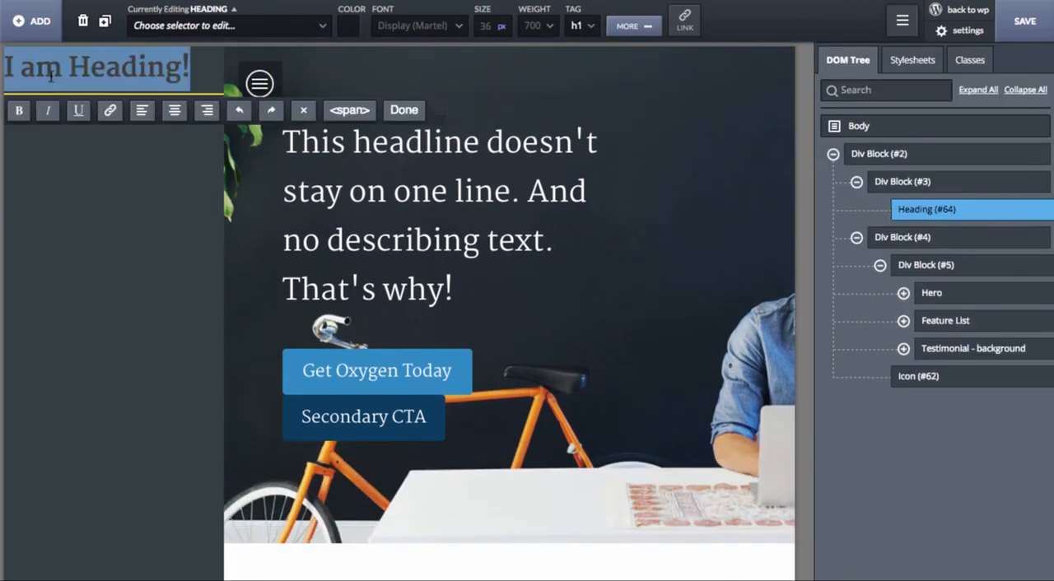
key("BackSpace")
Step: Set the Menu heading's color to white and its font size to 24 px
left_click(351, 31)
left_click_drag(359, 79, 206, 3)
double_click(486, 26)
type("24")
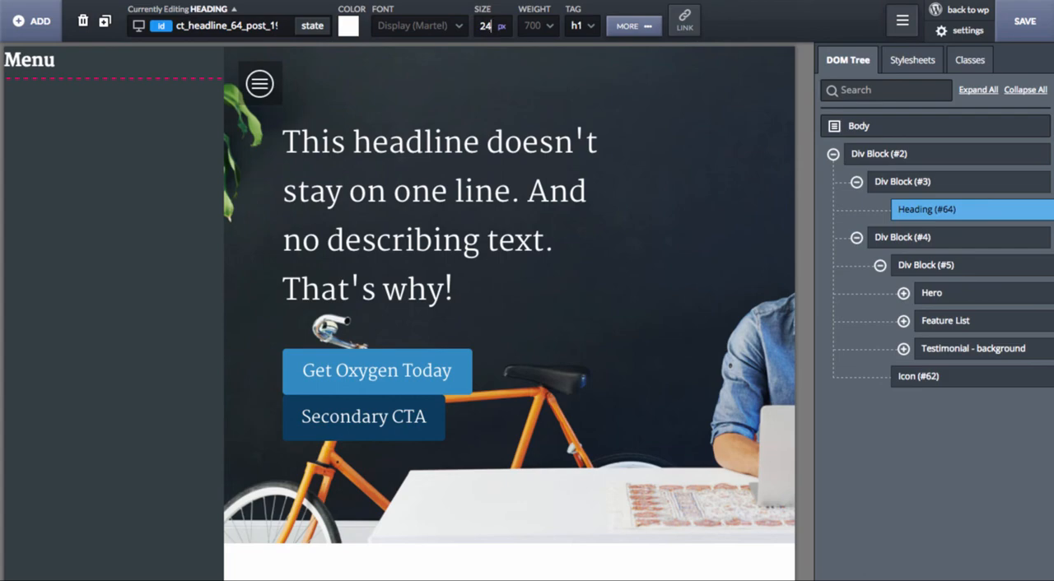
Step: Give the Menu heading 30 px of left, top and bottom padding
left_click(645, 27)
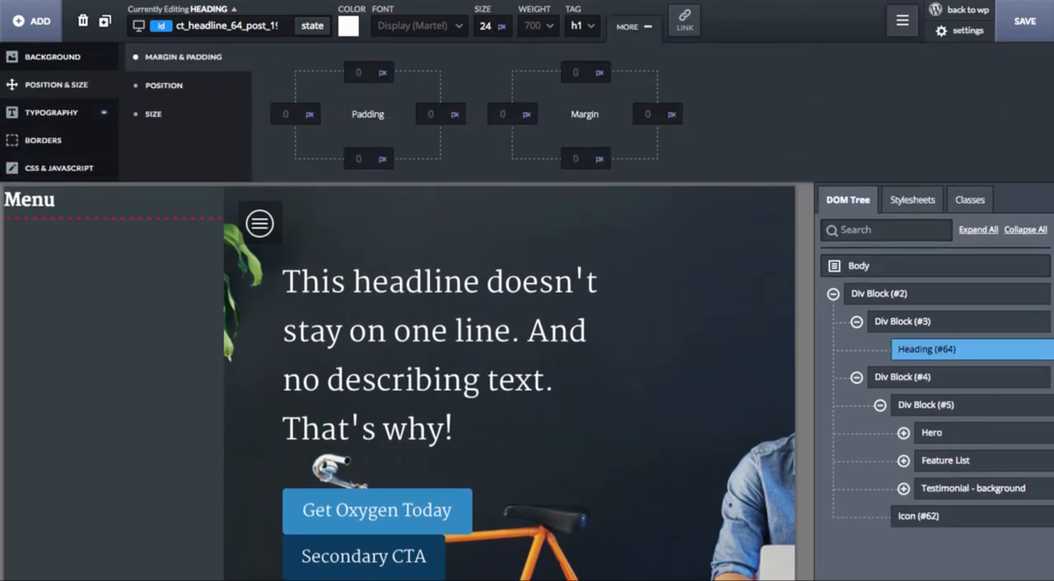
left_click(503, 115)
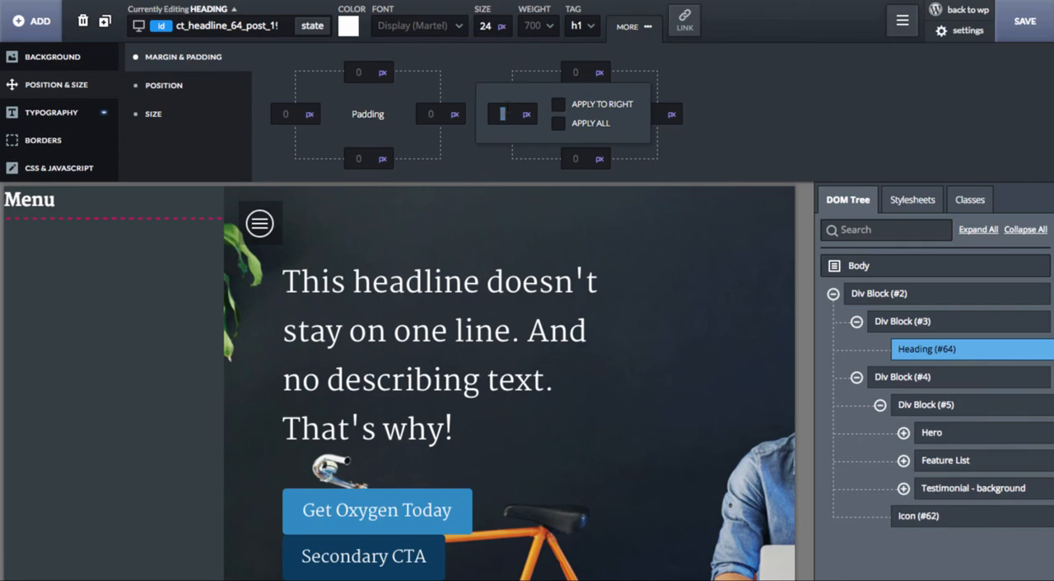
left_click(286, 113)
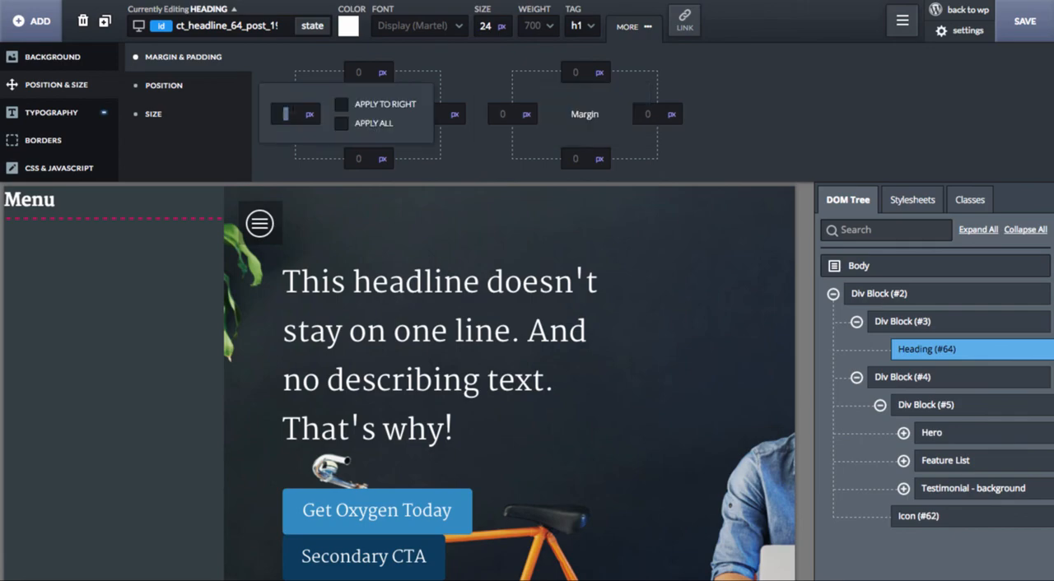
type("30")
left_click(359, 72)
type("30")
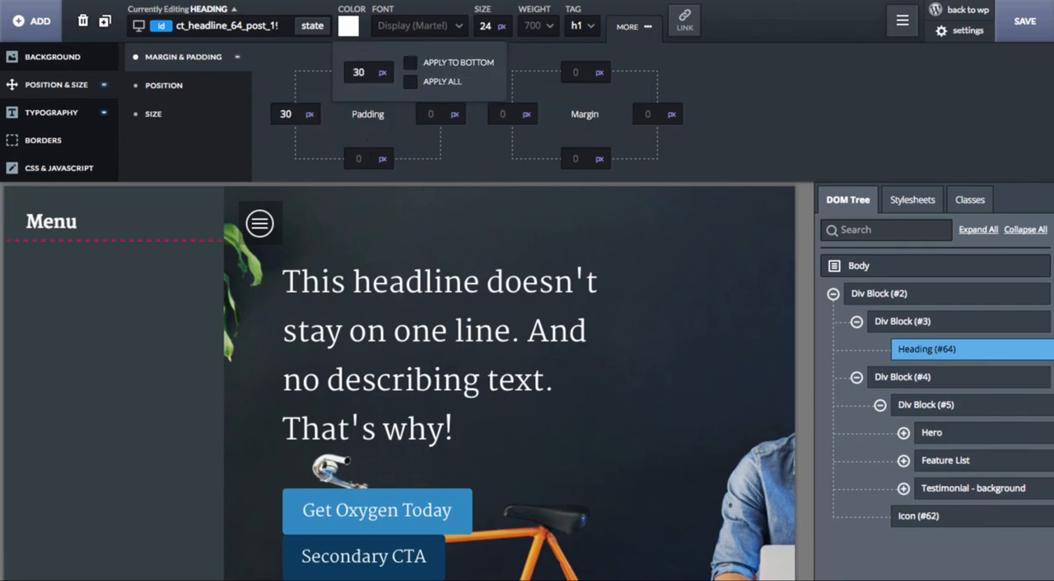
left_click(359, 158)
type("30")
left_click(170, 347)
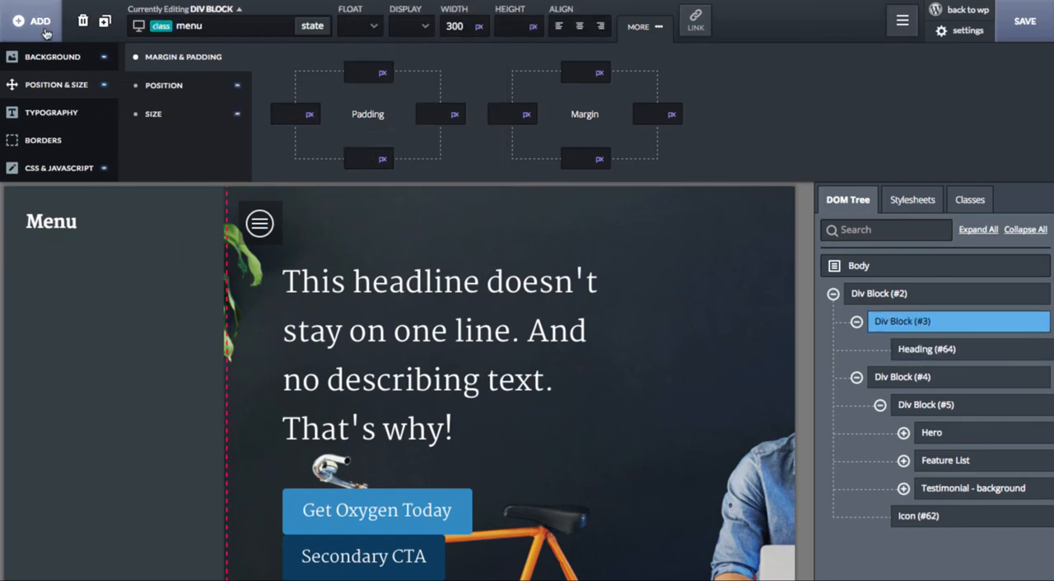
left_click(43, 25)
left_click(624, 72)
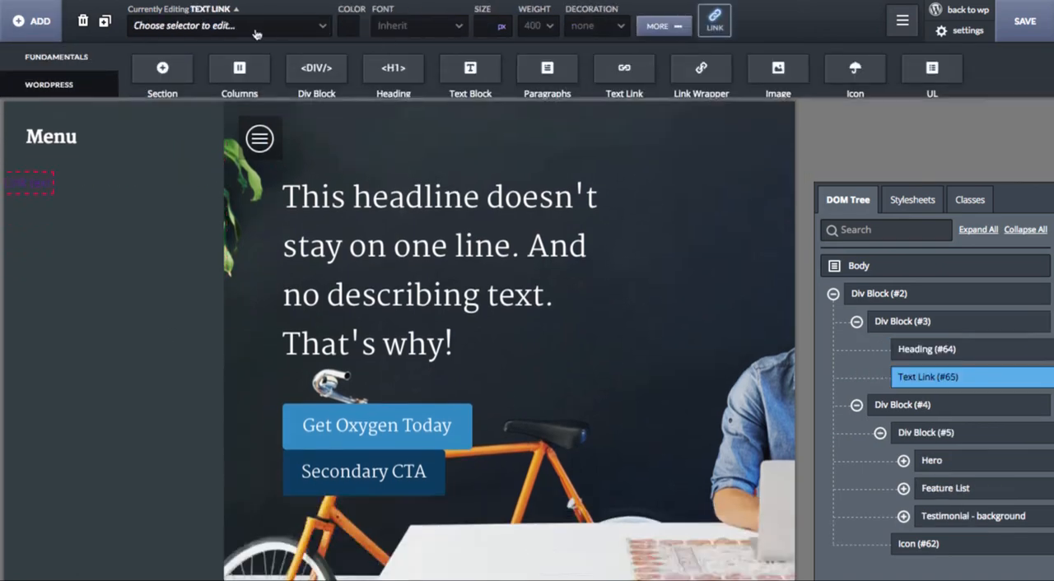
left_click(230, 30)
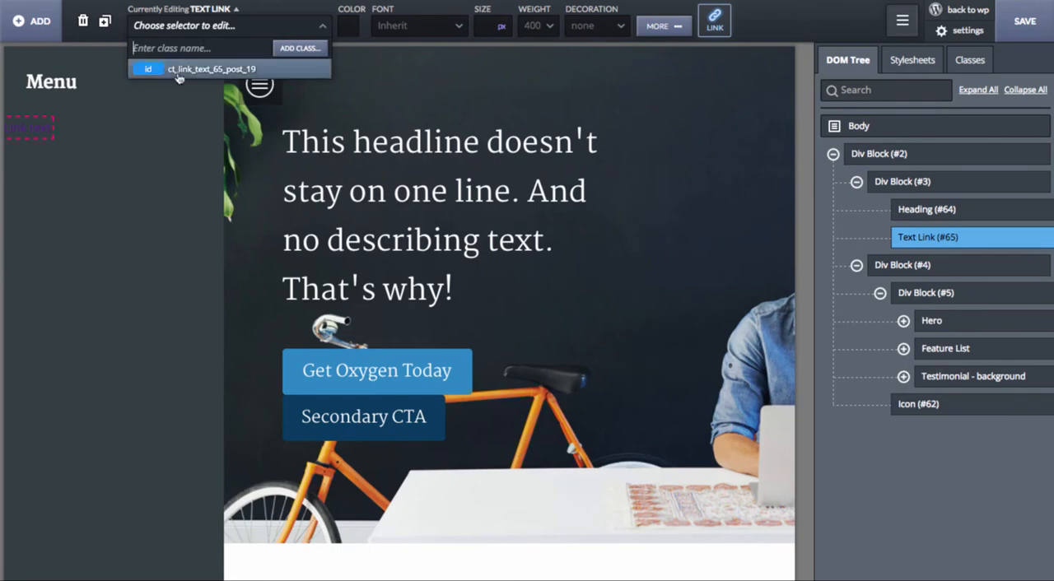
left_click(46, 137)
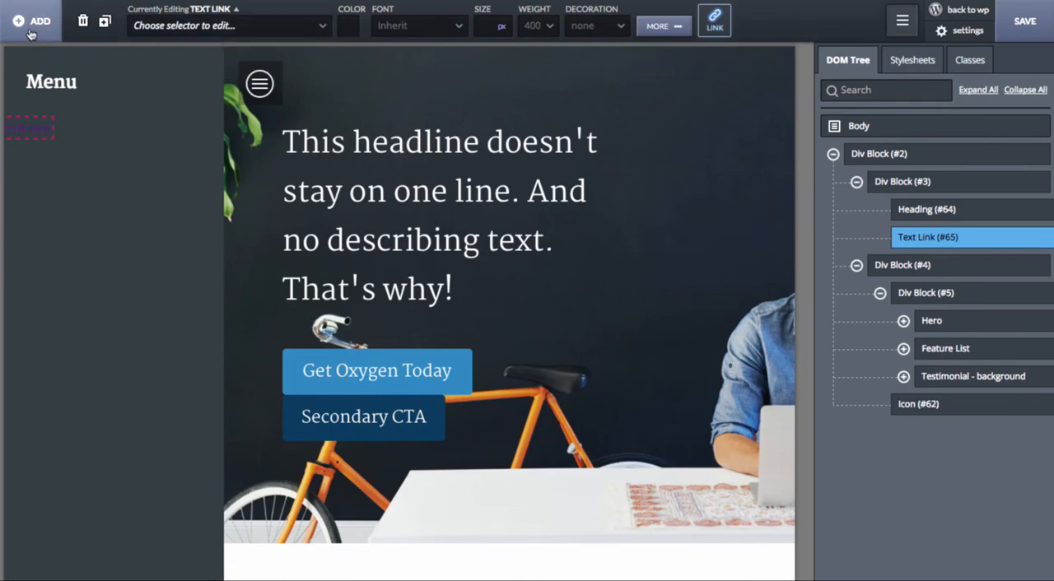
mouse_move(916, 245)
scroll(939, 244, "right", 1)
left_click(1015, 238)
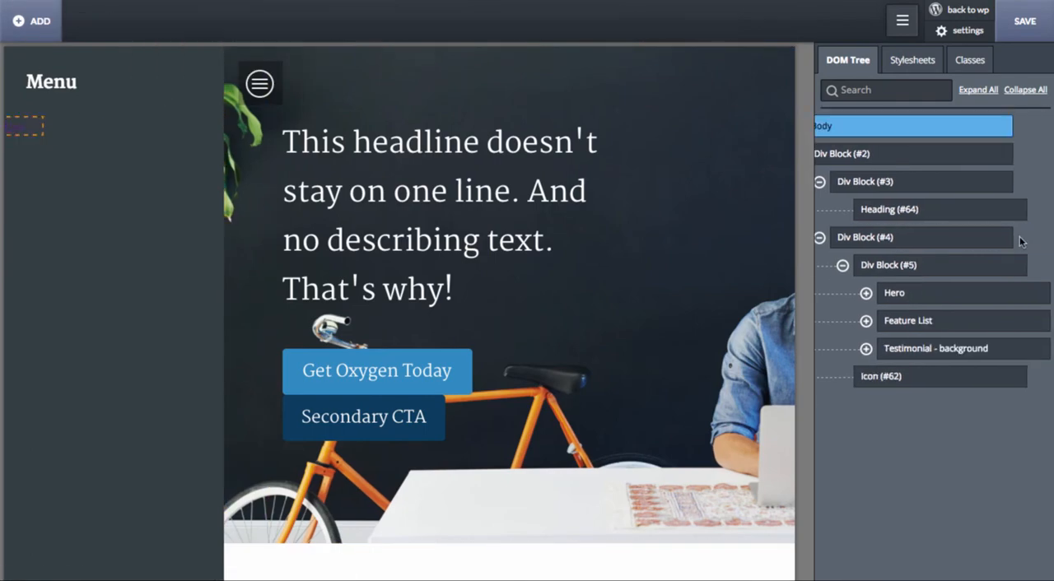
Step: Insert a Link Wrapper below the Menu heading and give it the class menu_link
left_click(35, 24)
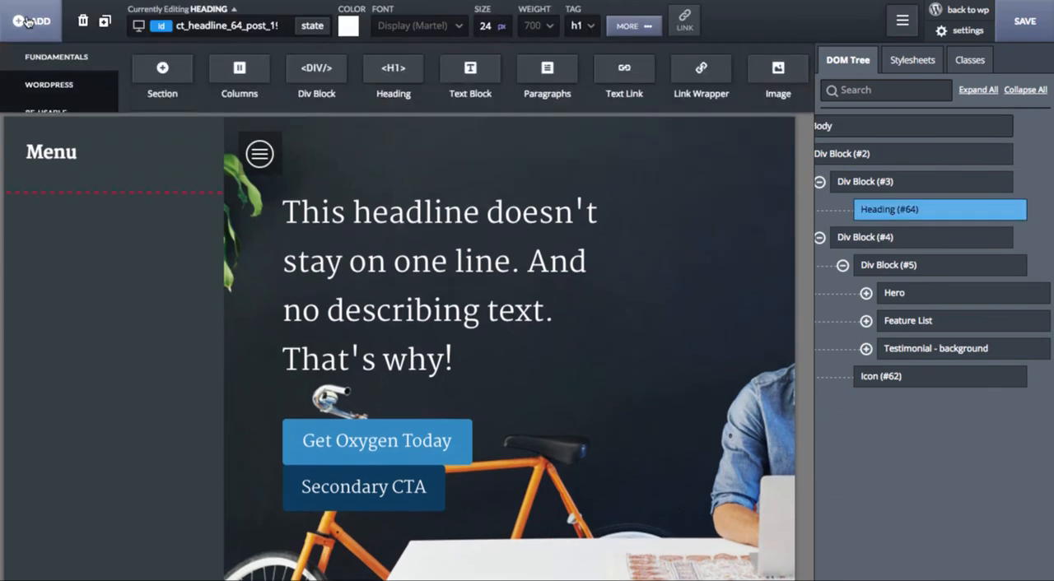
left_click(701, 74)
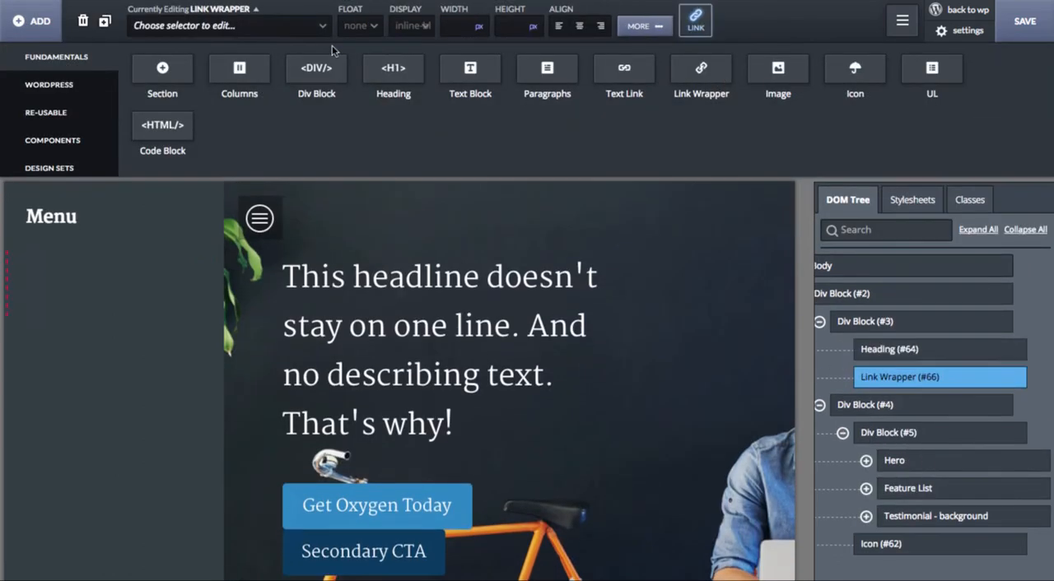
left_click(221, 33)
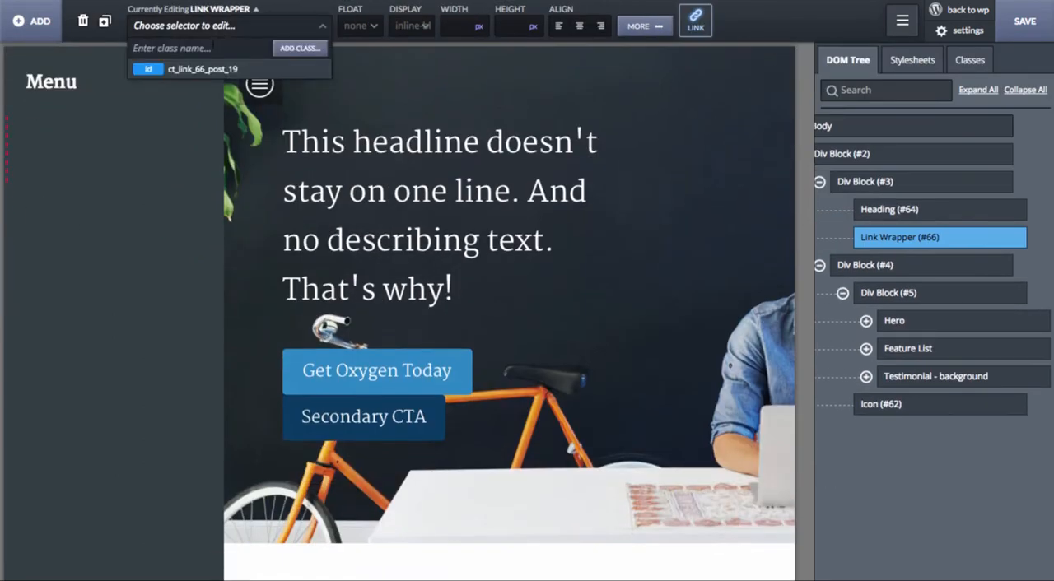
type("menu_link")
key("Return")
Step: Insert an icon inside the link wrapper and give it the class menu_link_icon
left_click(31, 21)
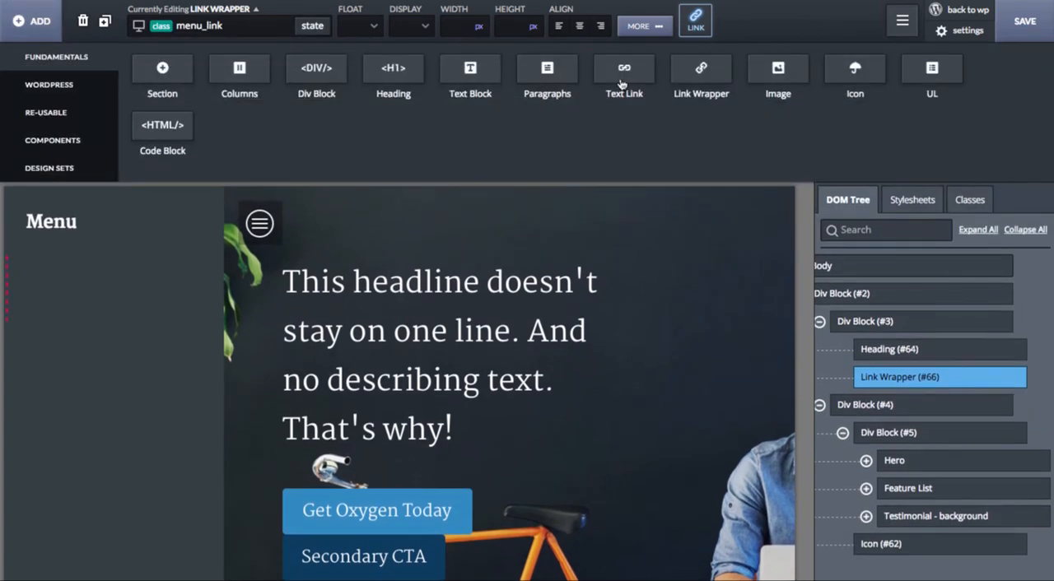
left_click(853, 82)
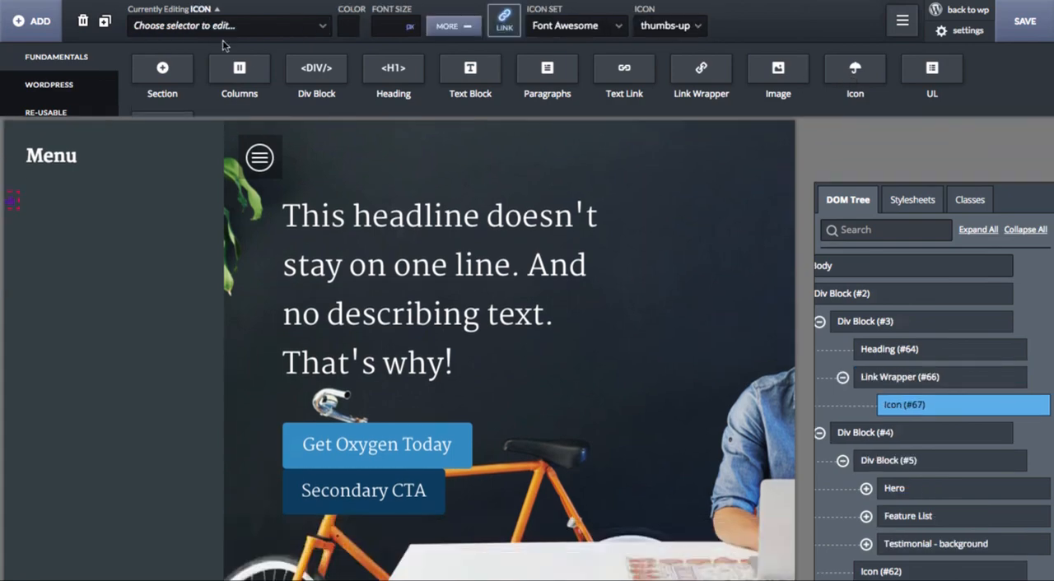
left_click(219, 25)
type("menu_link_")
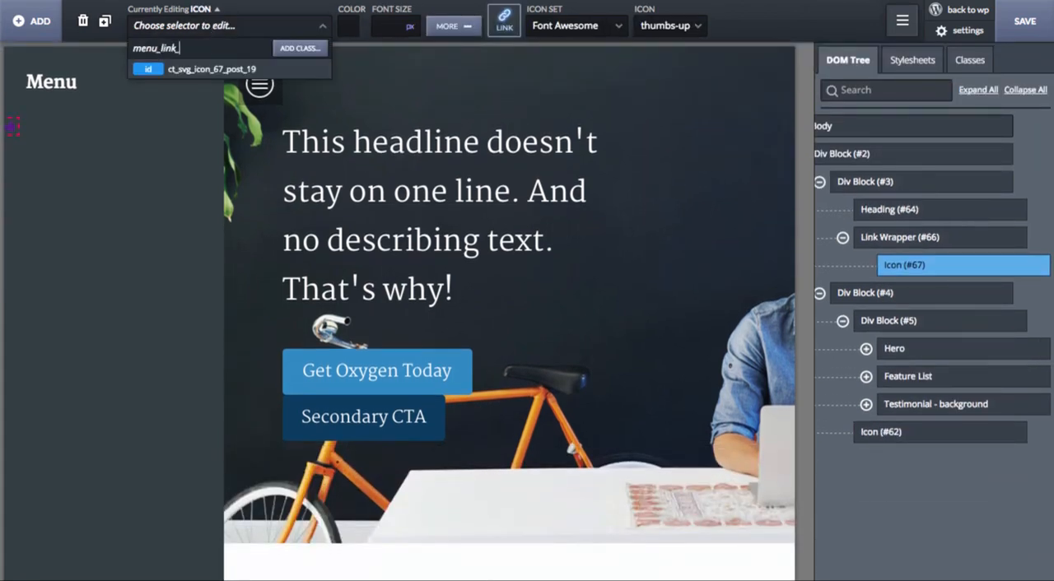
type("icon")
key("Return")
Step: Insert a Text Block after the icon in the link wrapper and give it the class menu_link_text
left_click(31, 20)
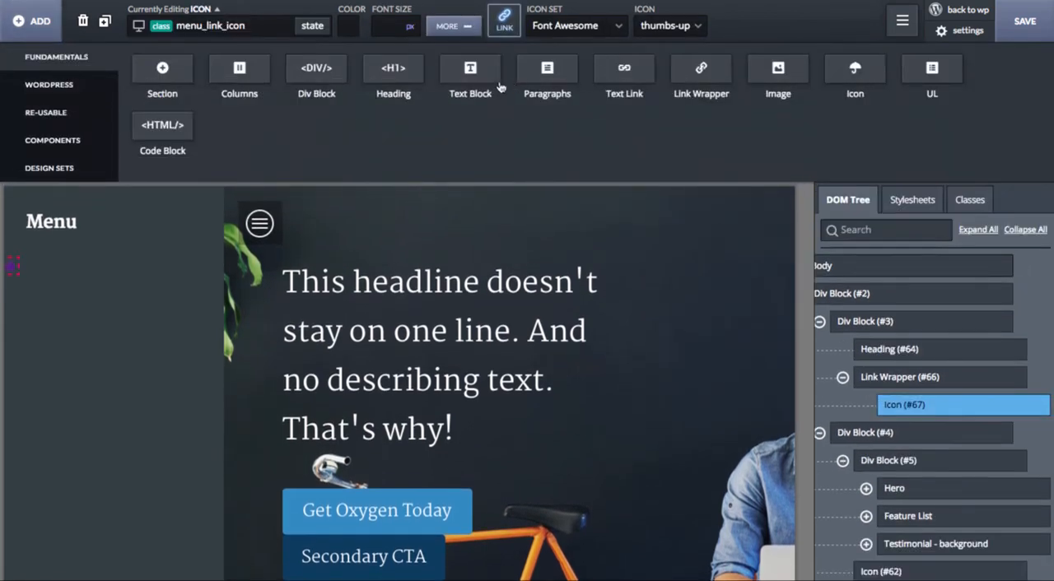
left_click(471, 78)
left_click(238, 27)
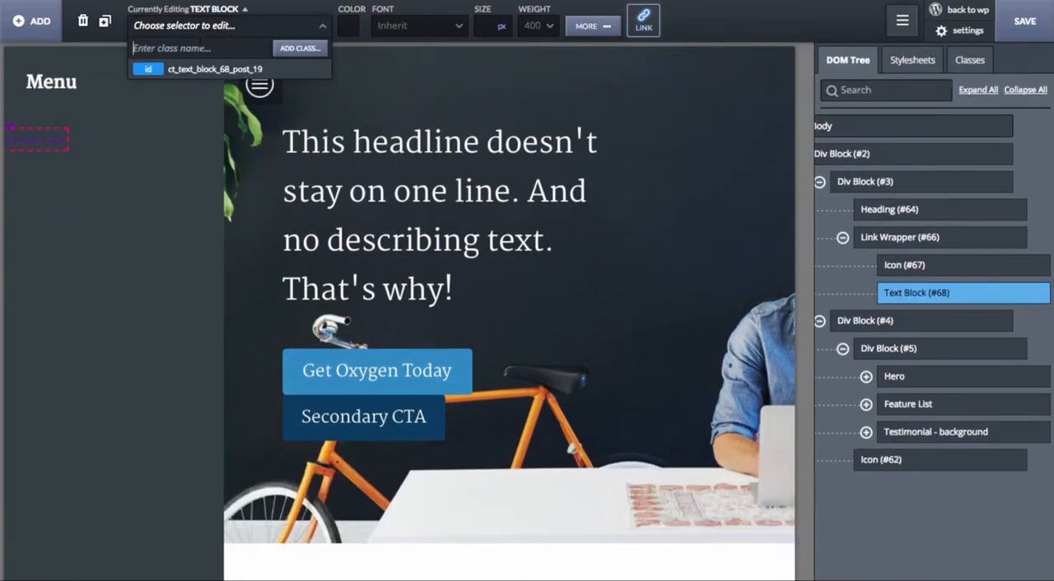
type("menu_link_text")
key("Return")
Step: Set the color of the menu_link_text text block and the menu_link_icon icon to white
left_click(344, 23)
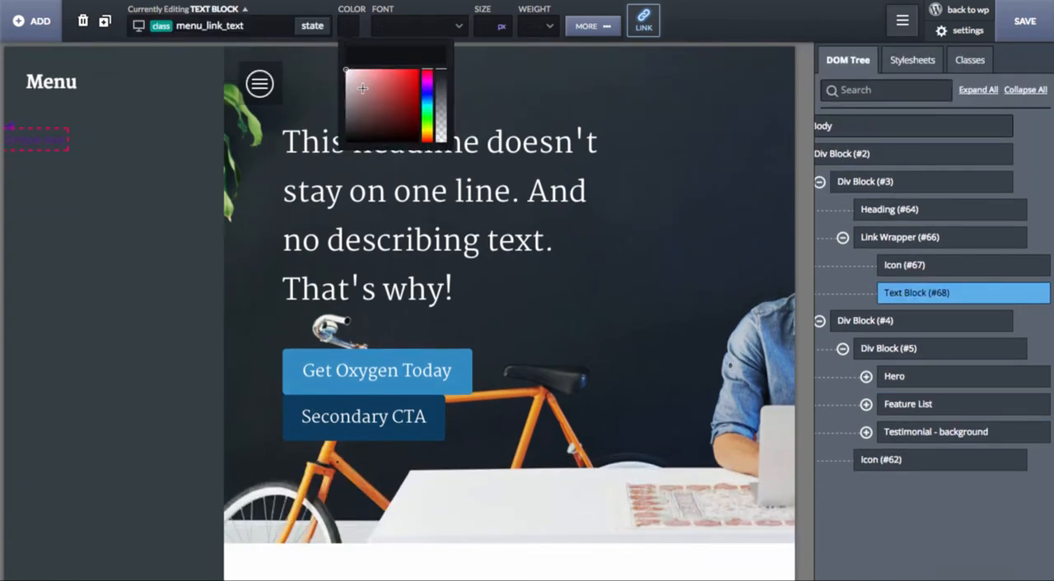
mouse_move(359, 84)
left_mouse_down()
mouse_move(336, 61)
mouse_move(345, 69)
left_mouse_up()
left_click(12, 125)
left_click(349, 25)
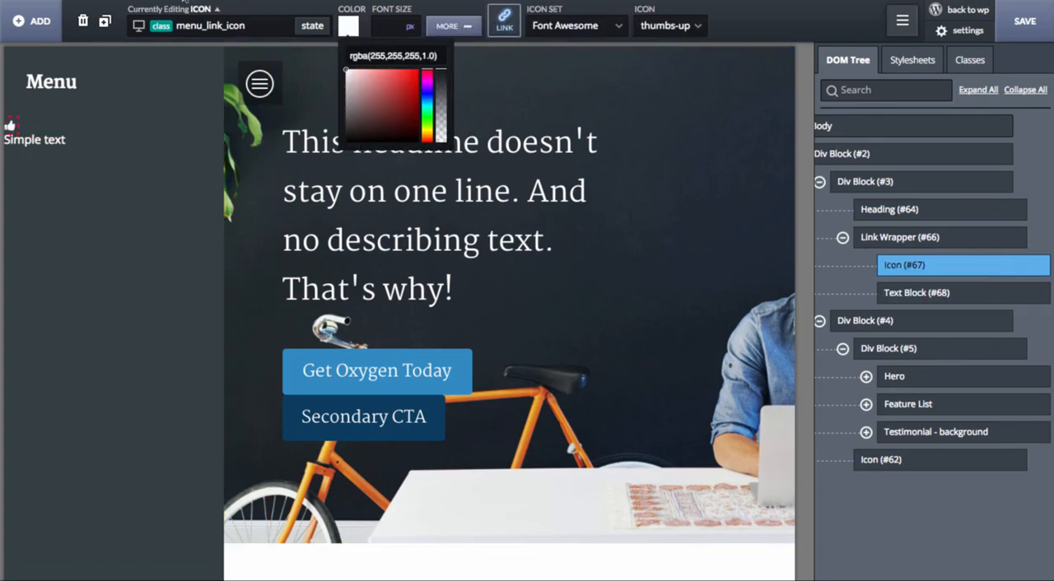
Step: Float the menu link icon to the left of its text
left_click(468, 26)
left_click(164, 85)
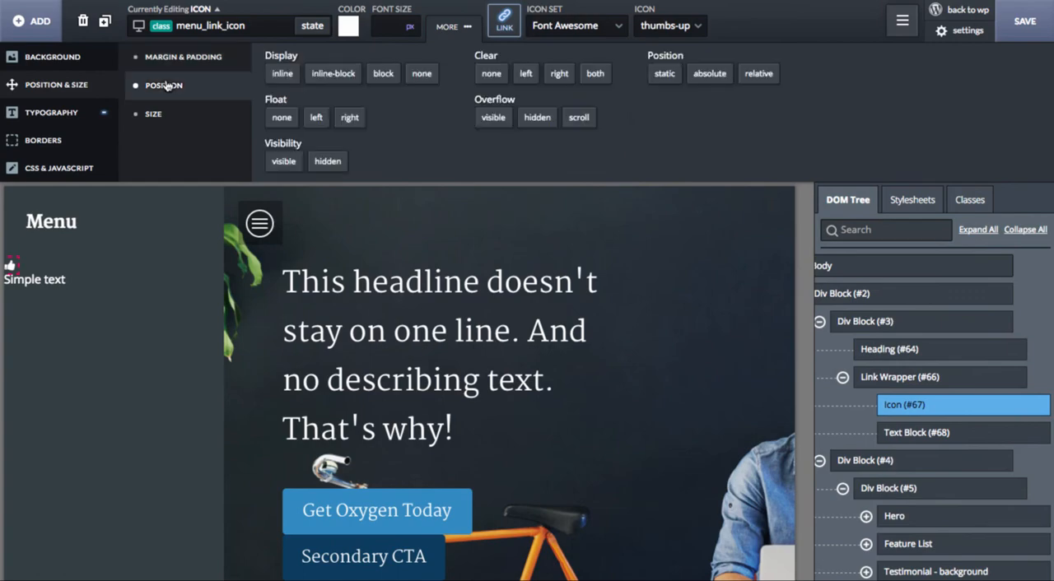
left_click(318, 121)
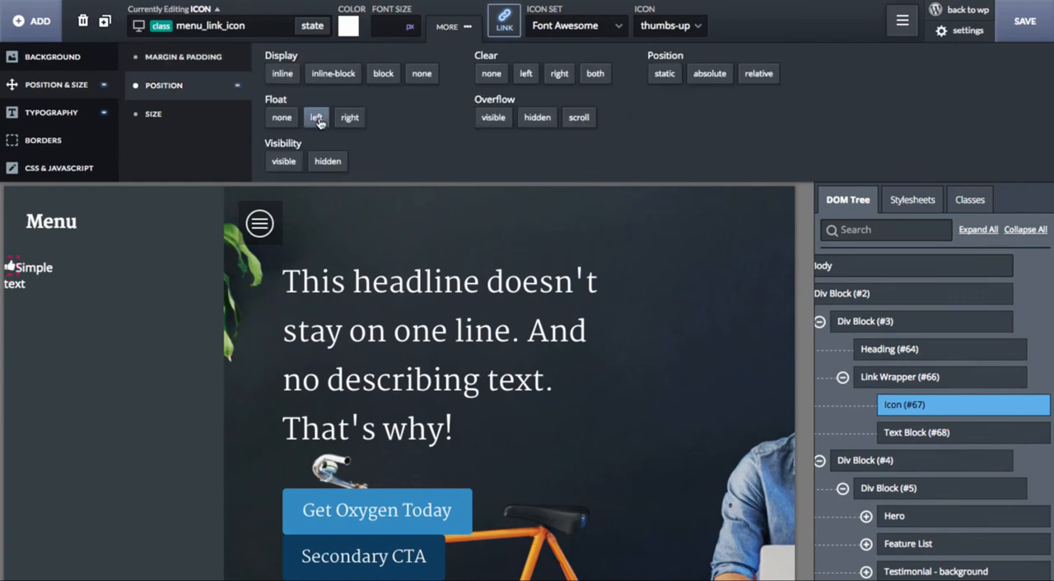
Step: Set the display of the menu_link link wrapper to block
left_click(63, 262)
left_click(244, 9)
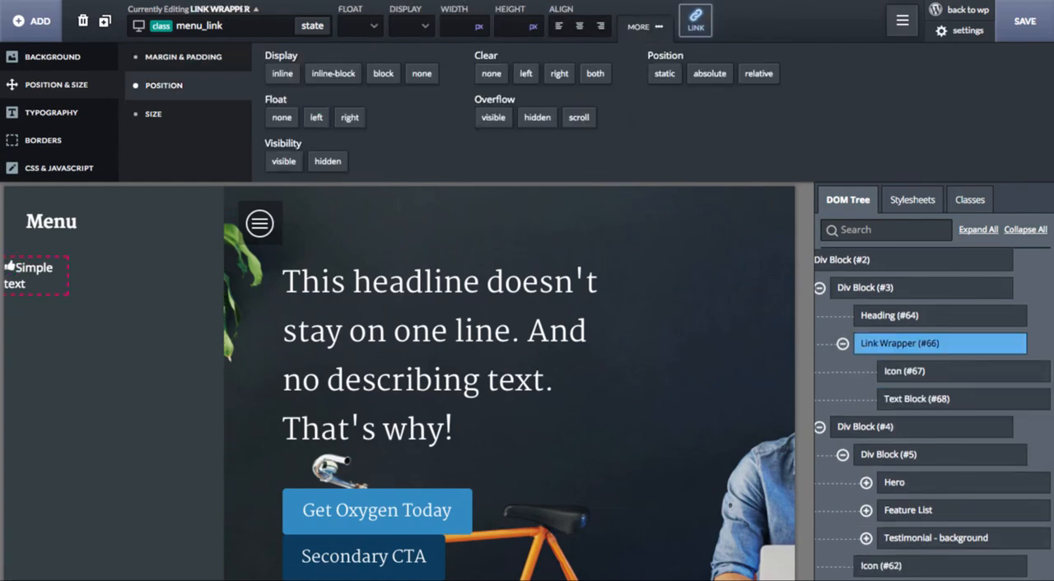
left_click(385, 75)
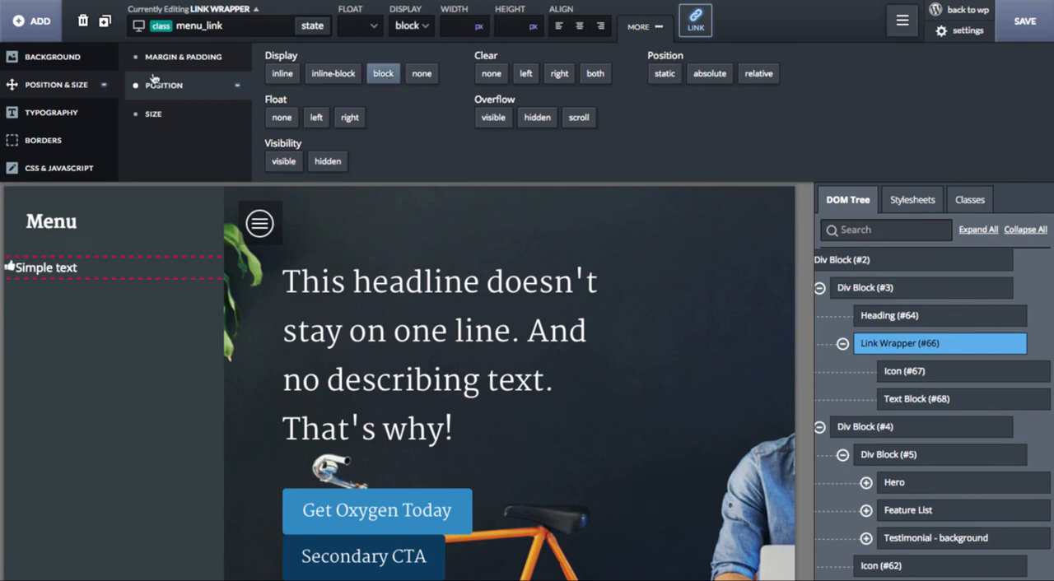
Step: Give the menu_link wrapper 30 px of left and right padding and 20 px of top and bottom padding
left_click(188, 71)
left_click(284, 114)
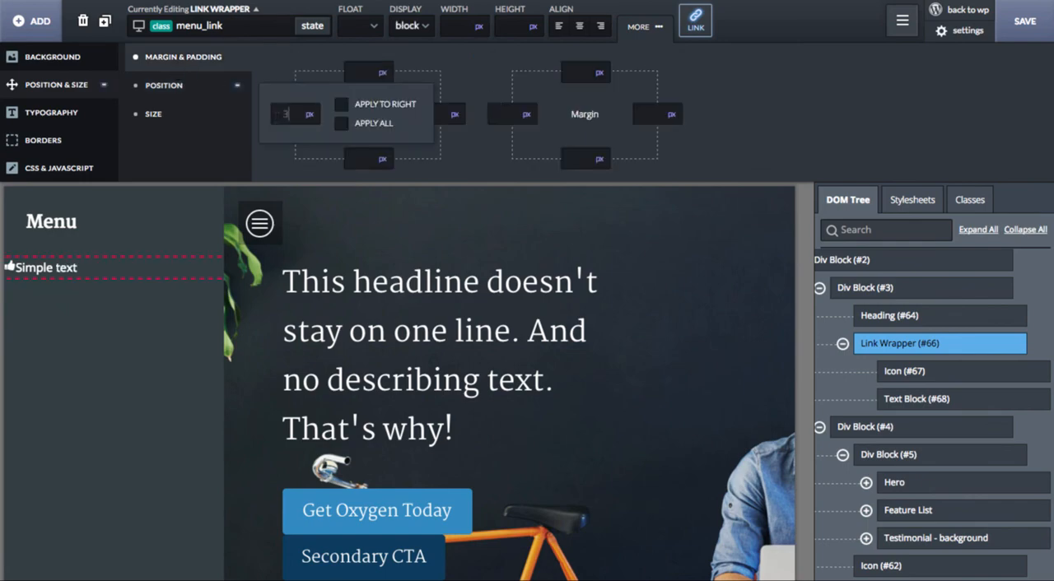
type("30")
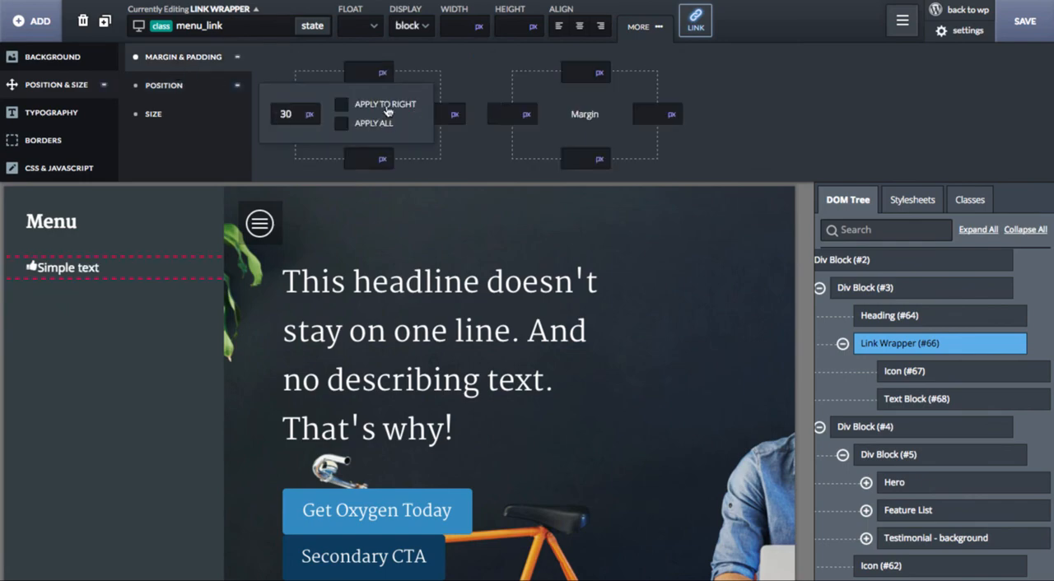
left_click(385, 105)
left_click(359, 72)
type("20")
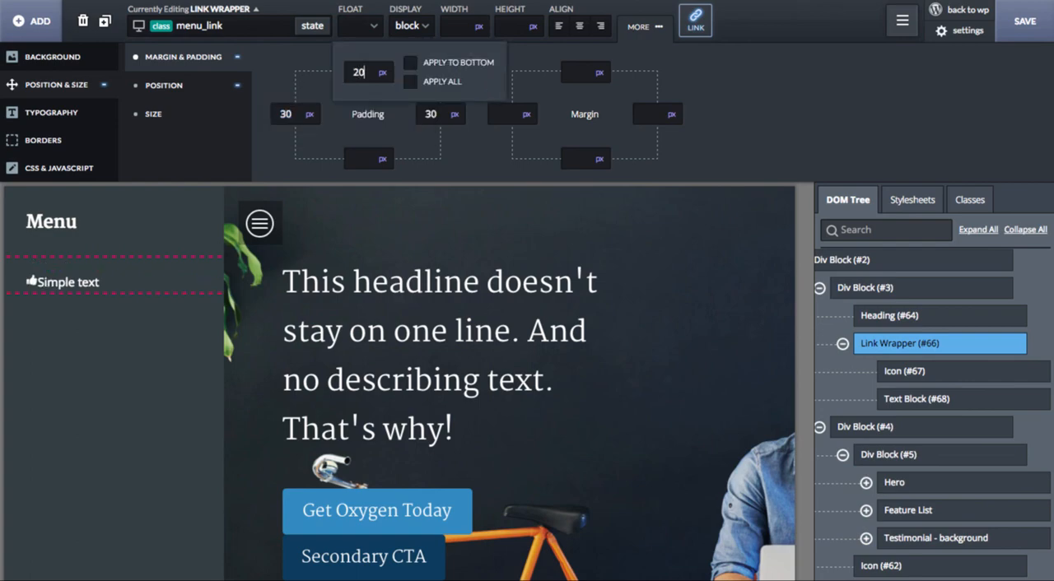
left_click(444, 63)
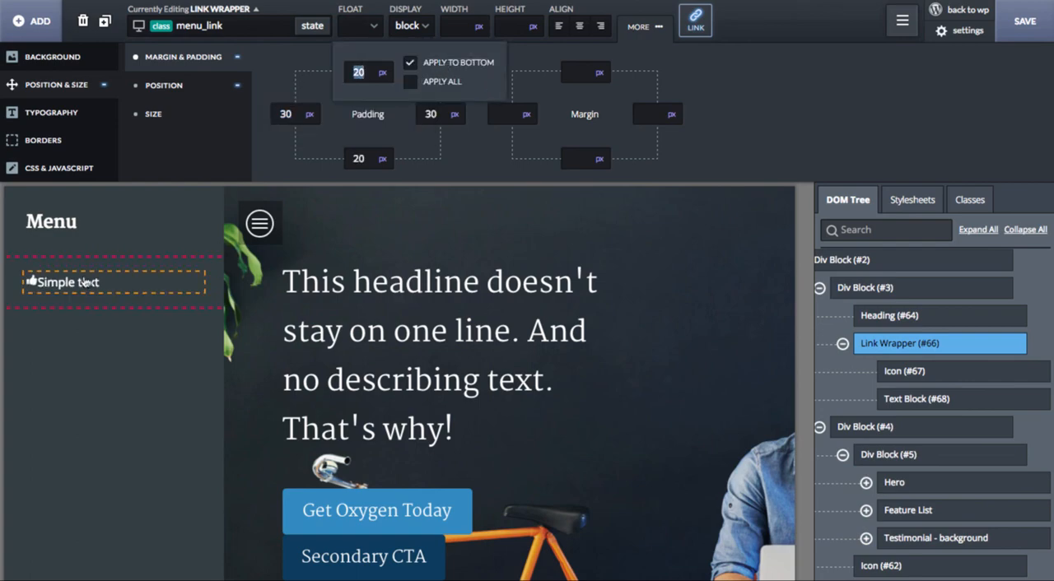
Step: Add "-webkit-font-smoothing: antialiased;" to the custom CSS of the menu class
left_click(93, 196)
left_click(59, 168)
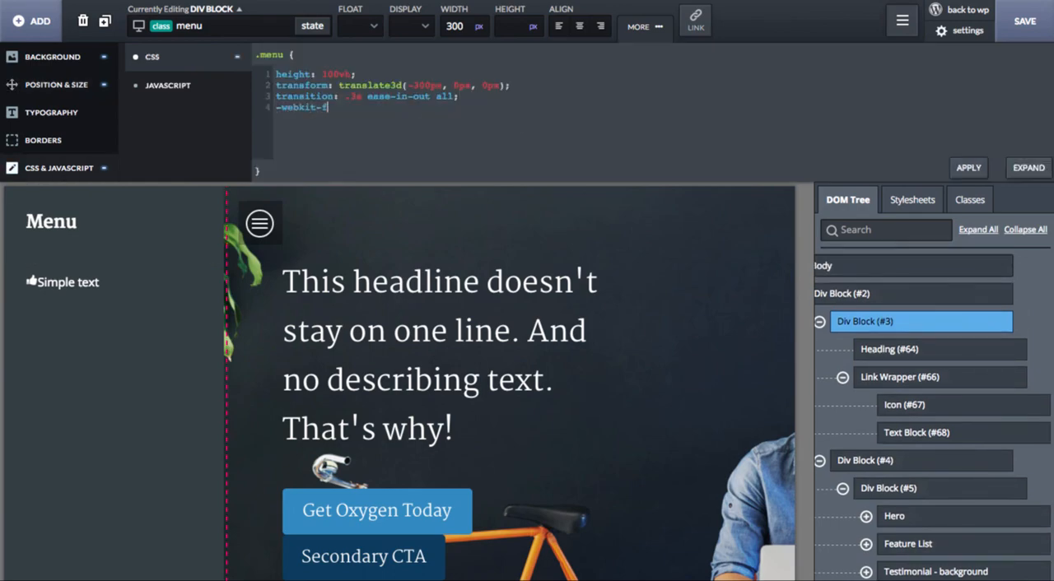
type("-webkit-font-smoothing: antiali")
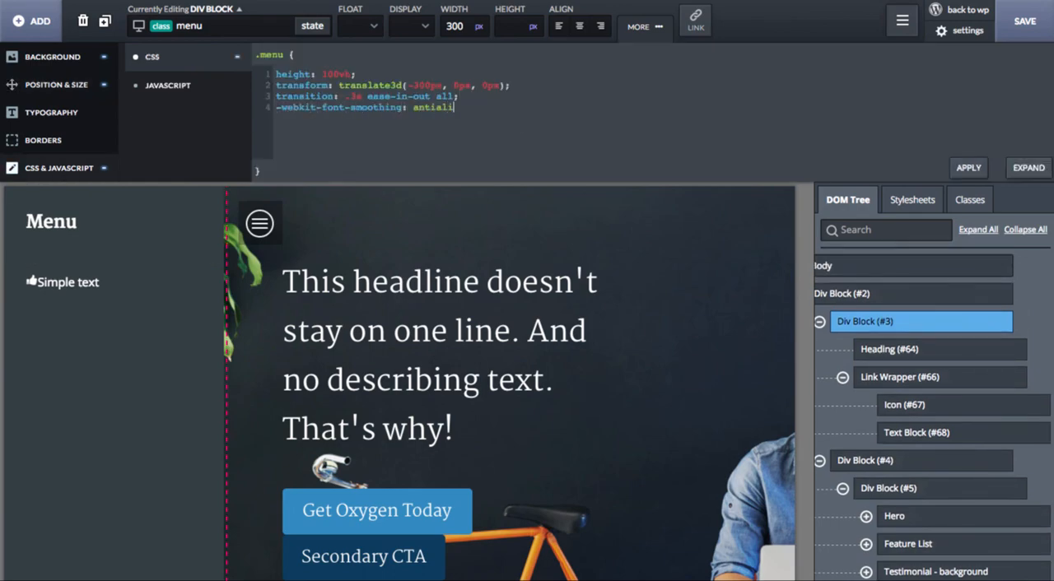
type("ased;")
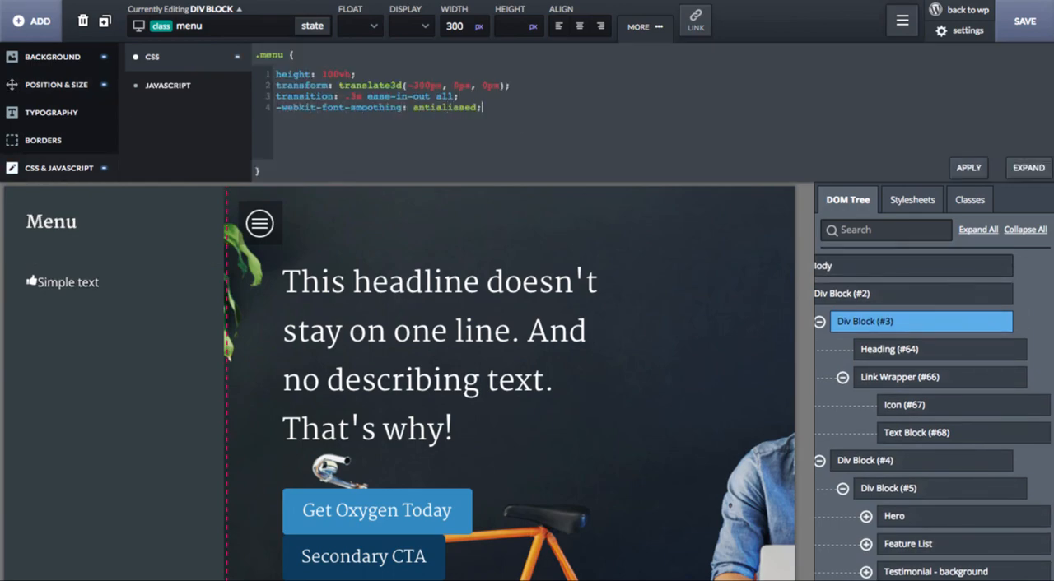
Step: Give the menu link icon an 8 px right margin and a font size of 24 px
left_click(31, 283)
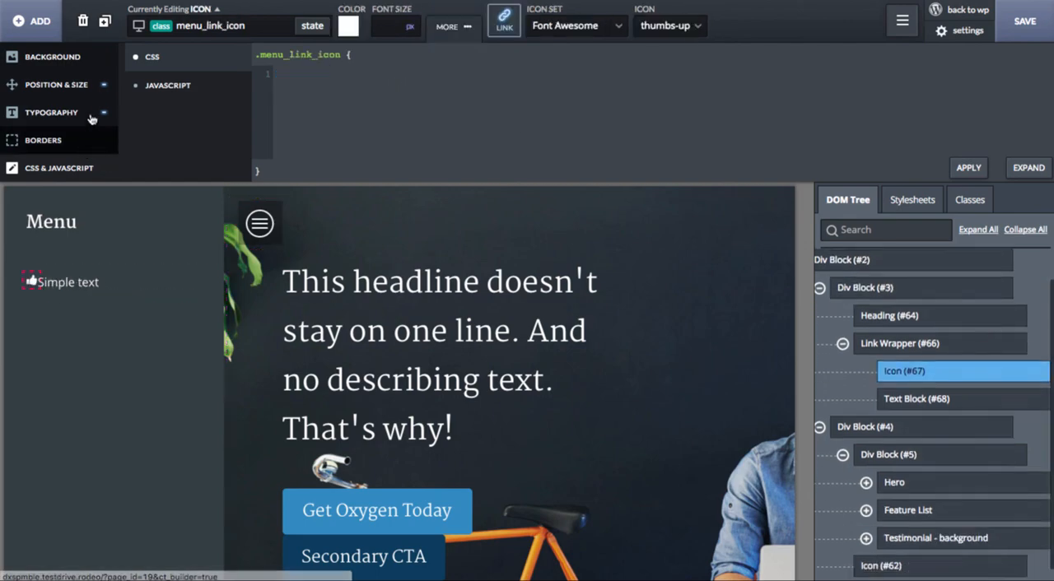
left_click(89, 86)
left_click(656, 114)
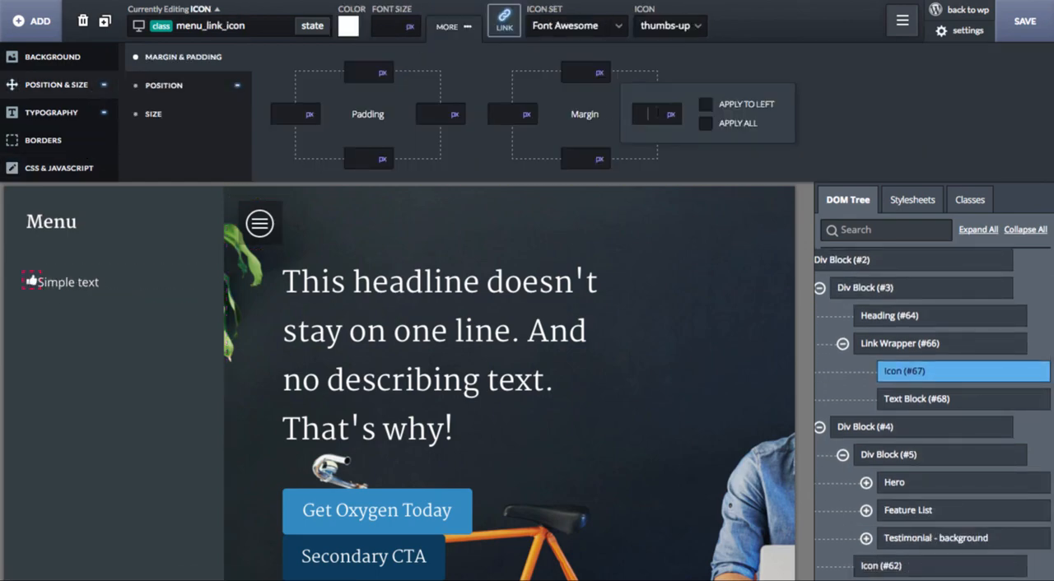
type("8")
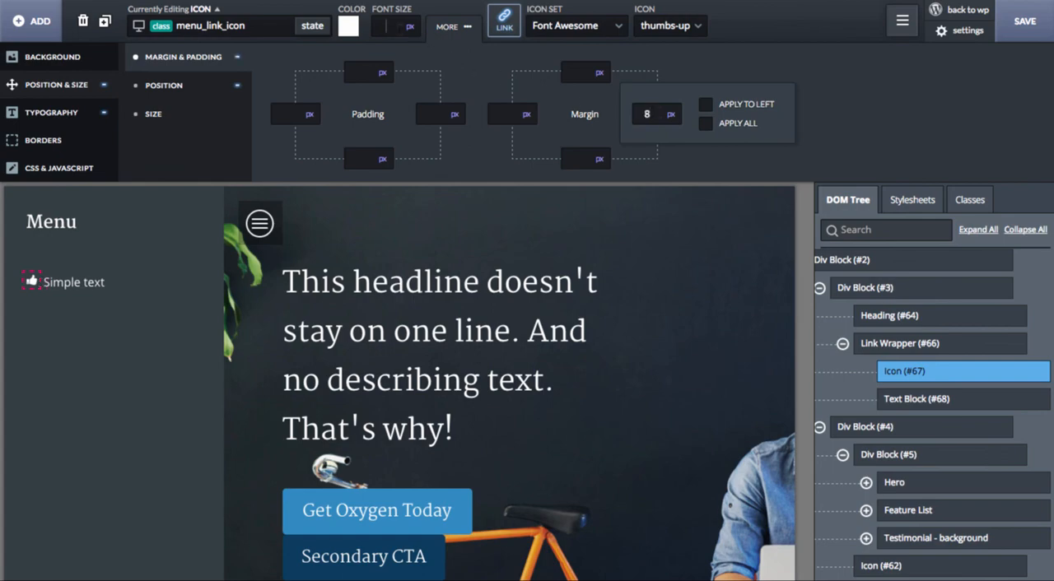
type("24")
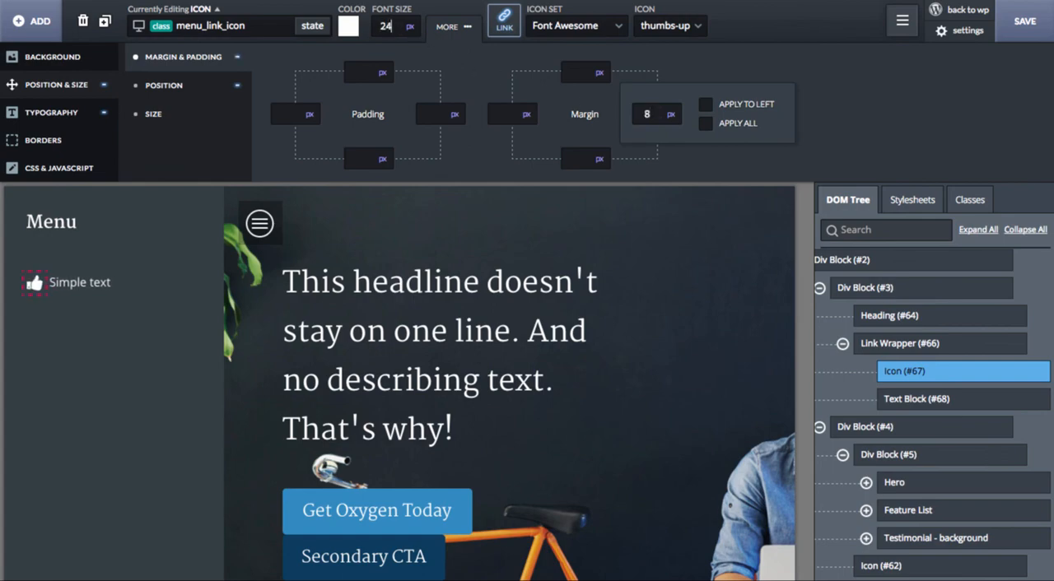
Step: Set the font size of the menu_link_text text block to 18 px
left_click(105, 284)
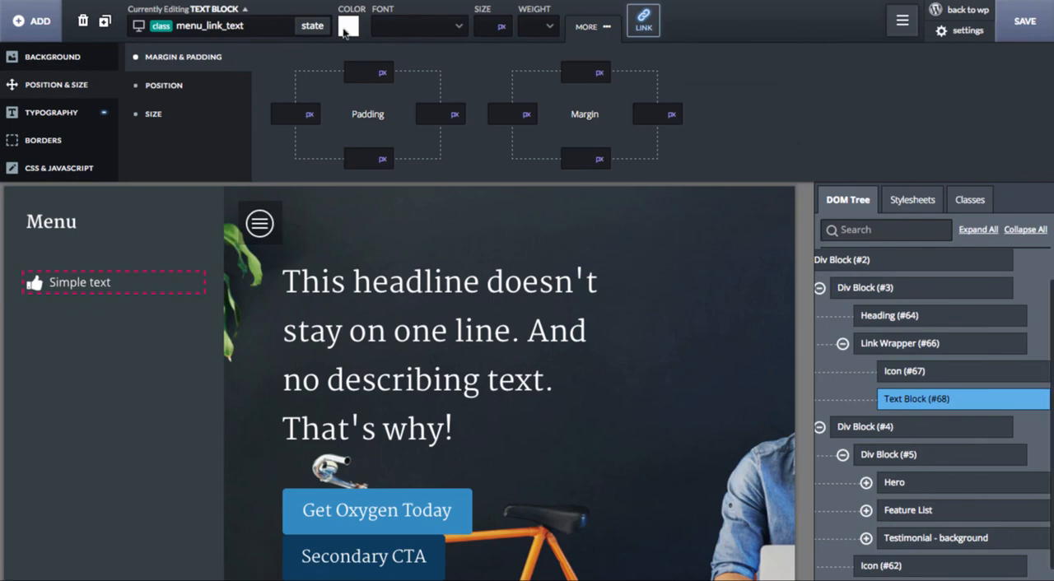
key("Up")
key("Up")
key("Up")
key("Up")
key("Up")
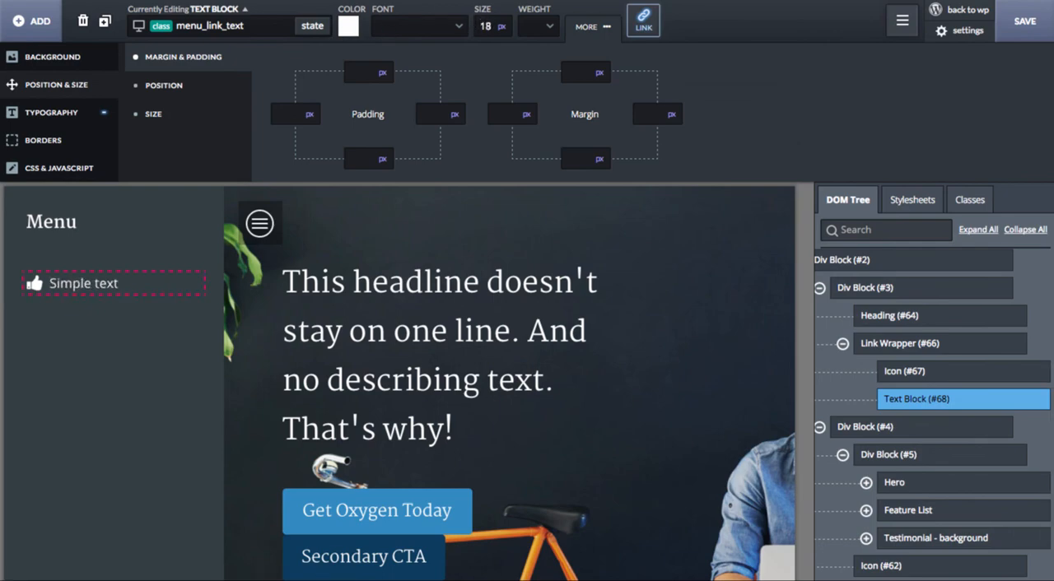
Step: Set the right margin of the menu link icon to 11 px
left_click(36, 284)
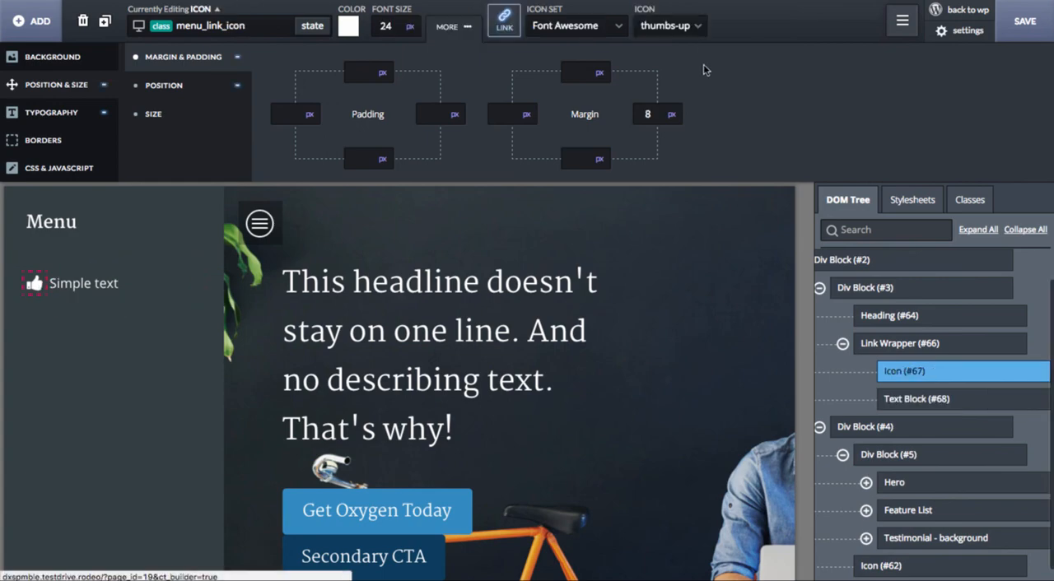
left_click(647, 113)
type("11")
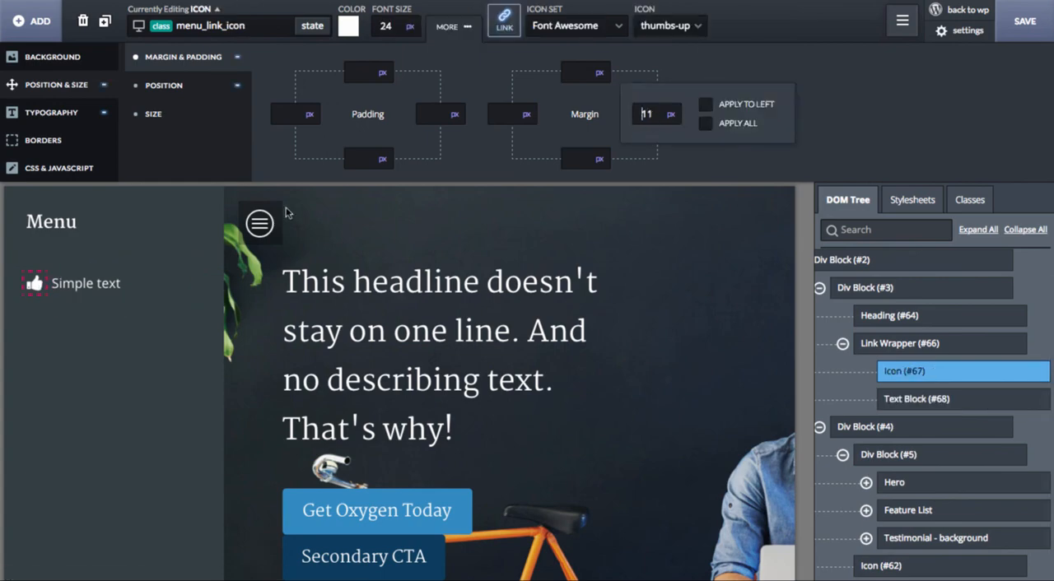
Step: Replace the menu link's placeholder text with "Home"
double_click(75, 301)
type("Home")
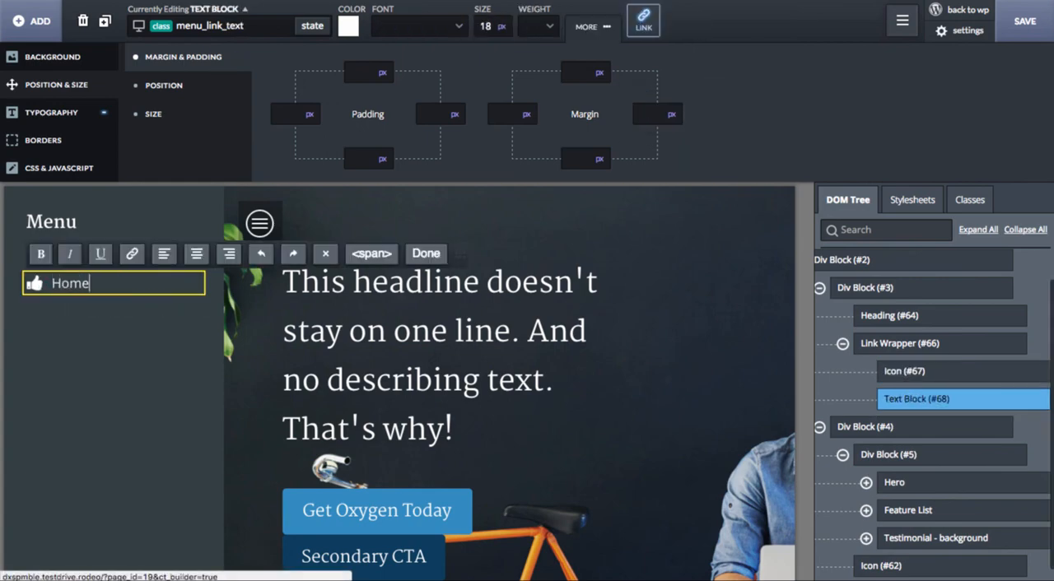
left_click(114, 310)
Step: Change the Home link's icon to the home icon from the Linearicons set
left_click(33, 287)
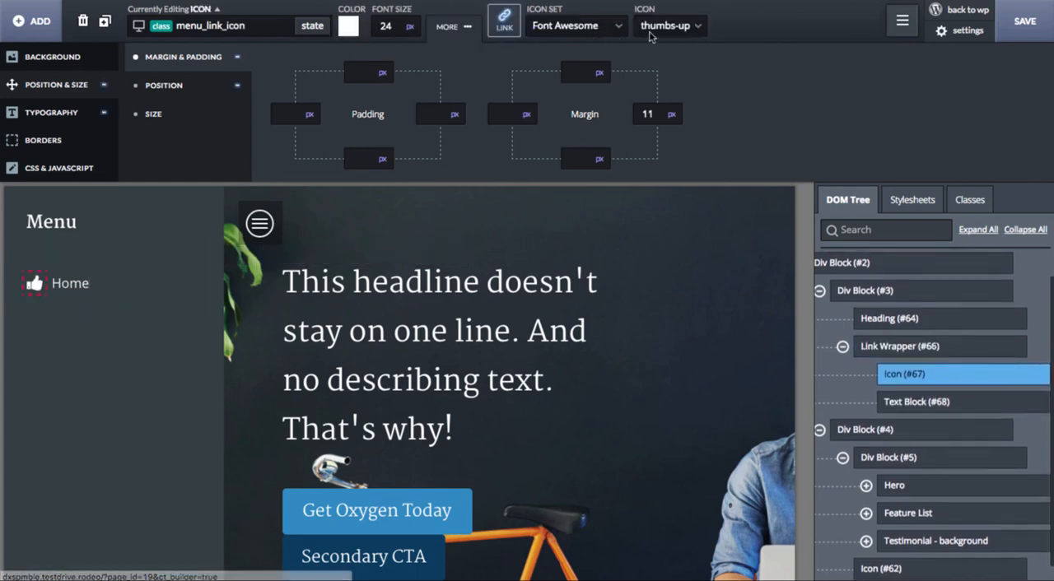
left_click(661, 26)
left_click(577, 25)
left_click(568, 61)
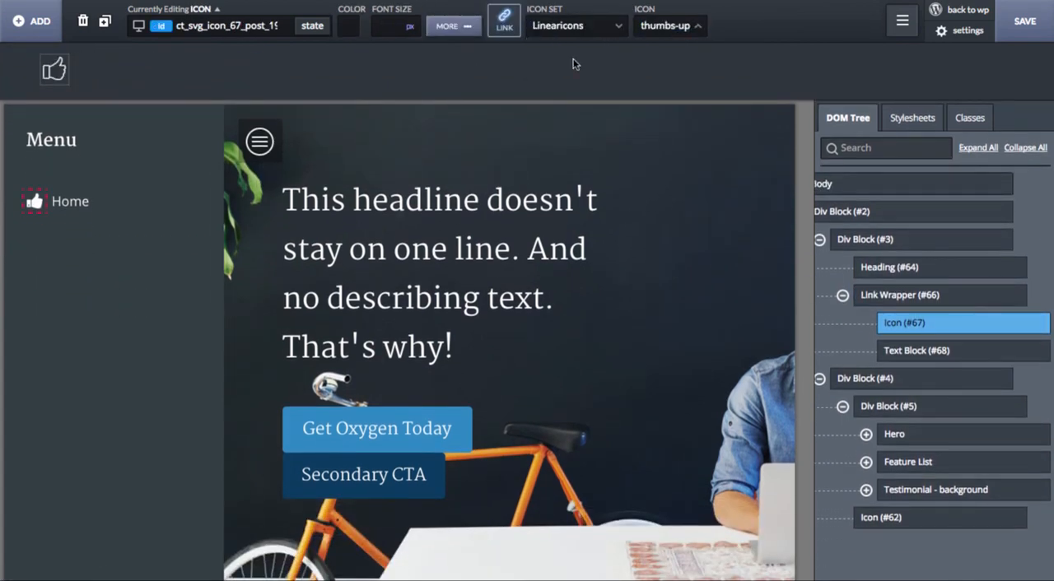
left_click(664, 26)
type("o")
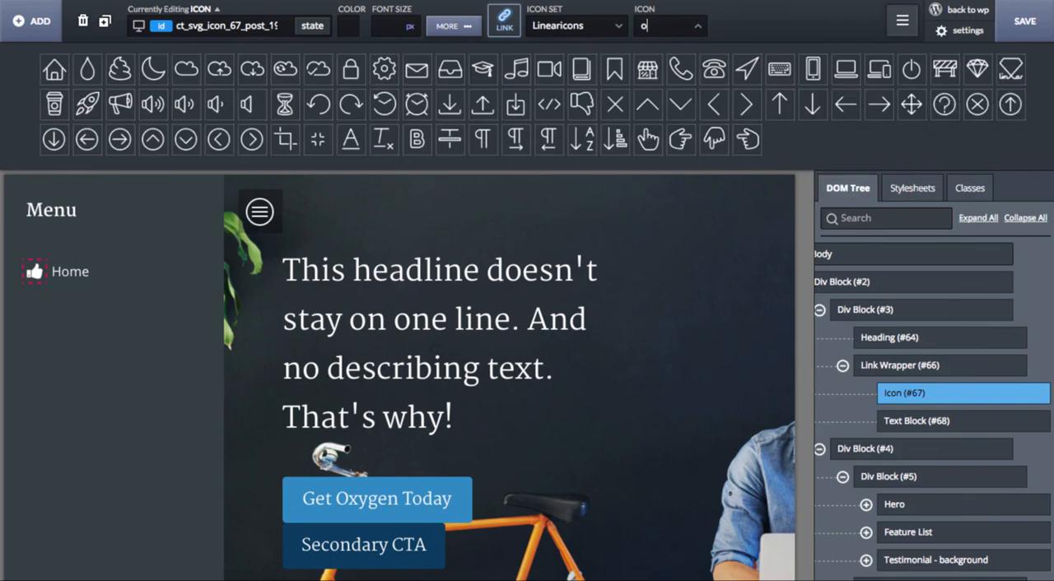
key("BackSpace")
type("hom")
left_click(56, 70)
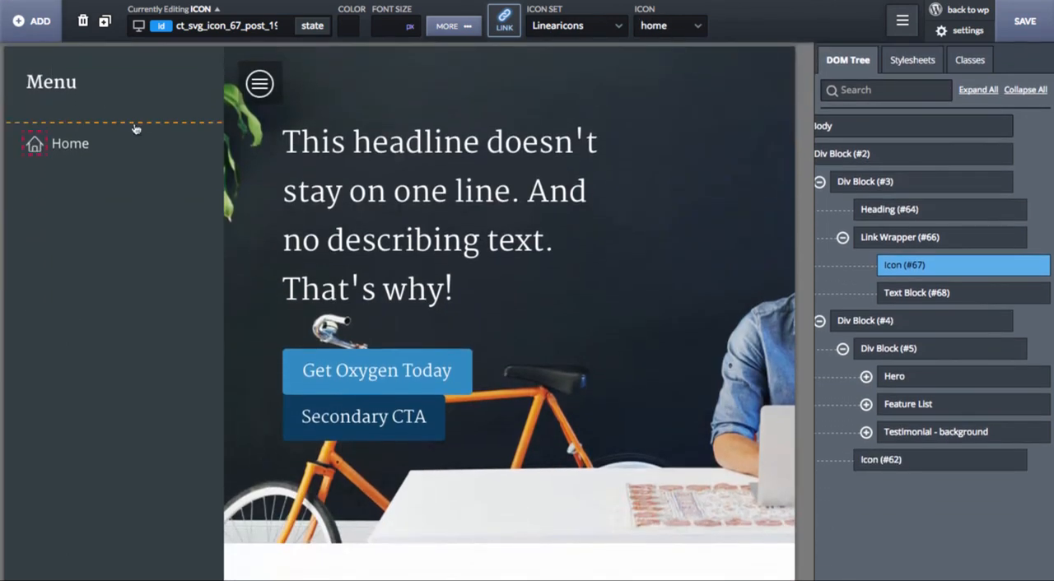
Step: Duplicate the Home link wrapper three times to make four menu links
left_click(140, 160)
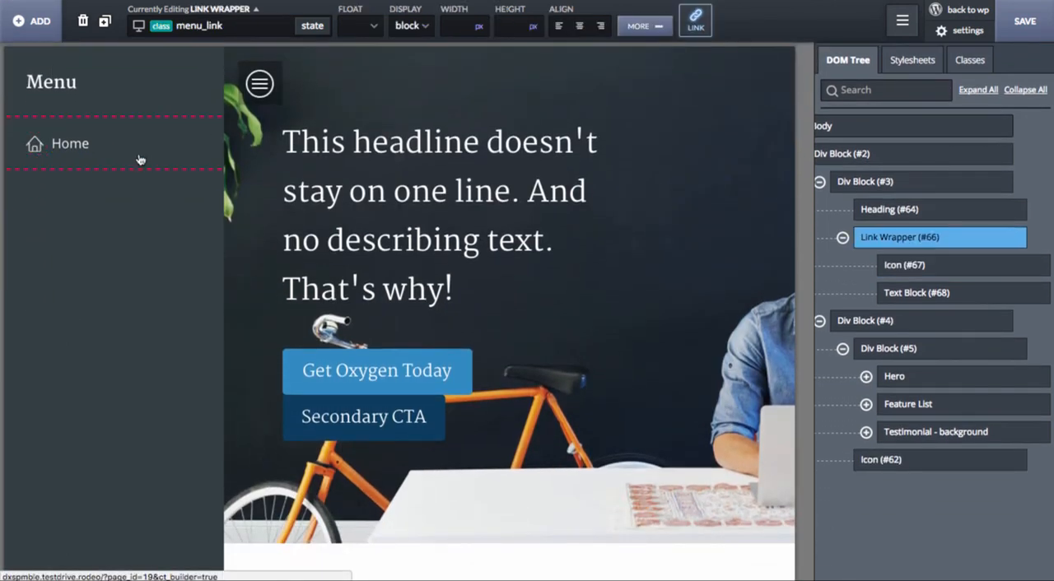
left_click(105, 22)
left_click(105, 23)
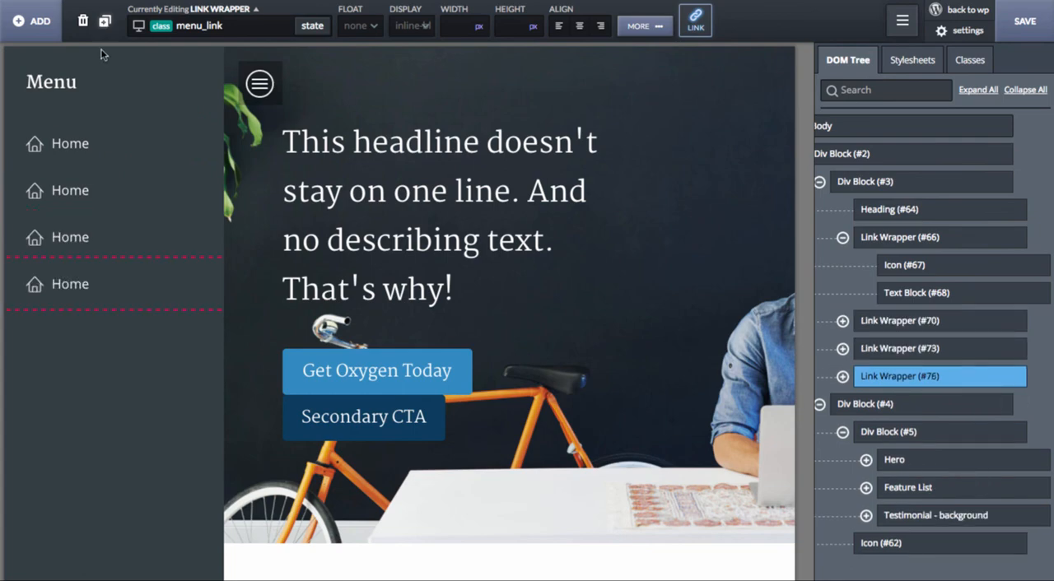
Step: Change the text of the second menu link to "Product Tour"
double_click(70, 190)
type("Product TOur")
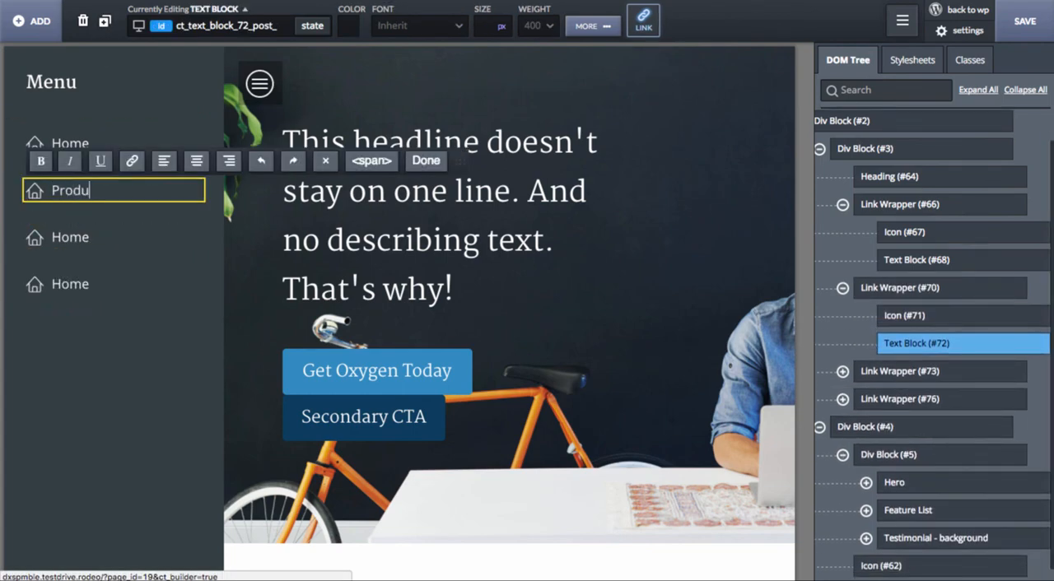
key("BackSpace")
key("BackSpace")
key("BackSpace")
type("our")
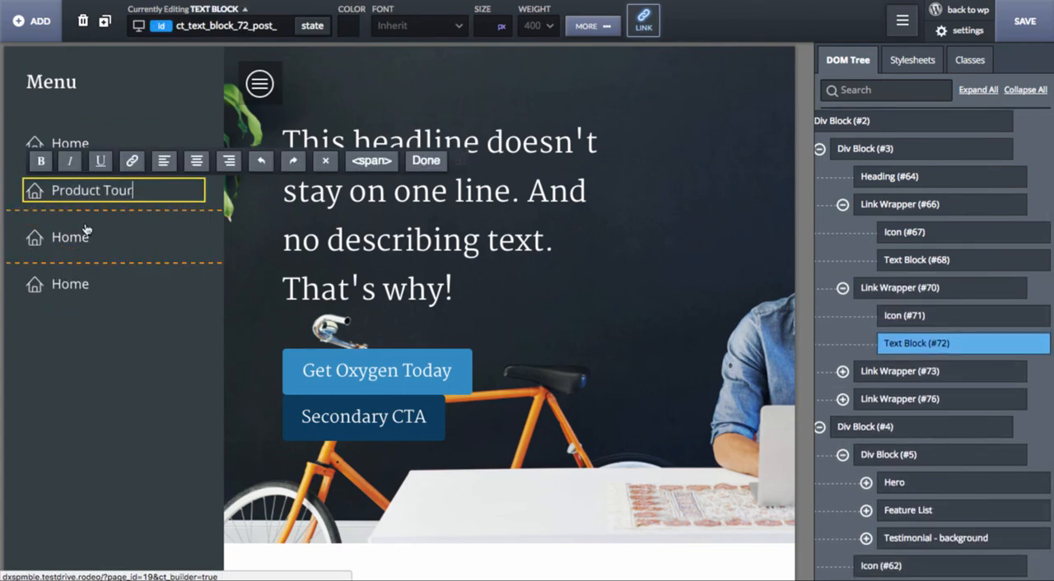
Step: Change the text of the third menu link to "About Us"
left_click(86, 232)
double_click(86, 237)
type("About")
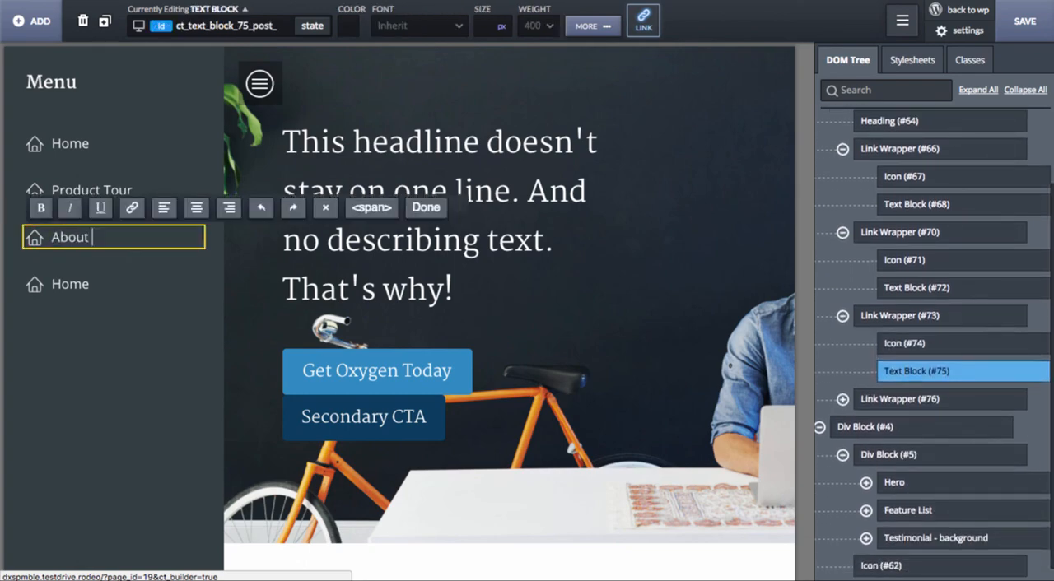
type(" Us")
Step: Change the text of the fourth menu link to "Features"
double_click(66, 284)
type("Features")
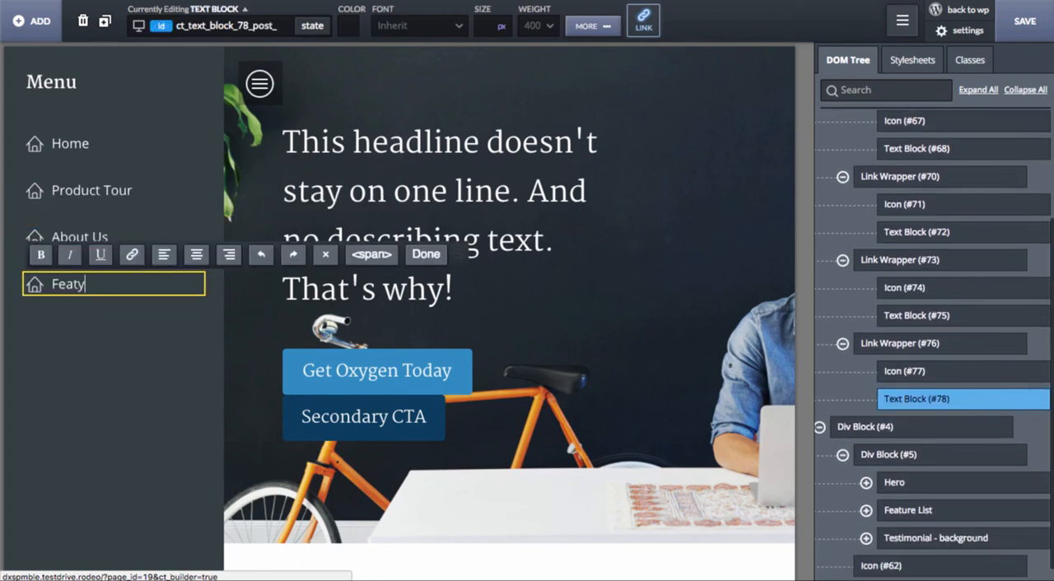
key("BackSpace")
key("BackSpace")
key("BackSpace")
key("BackSpace")
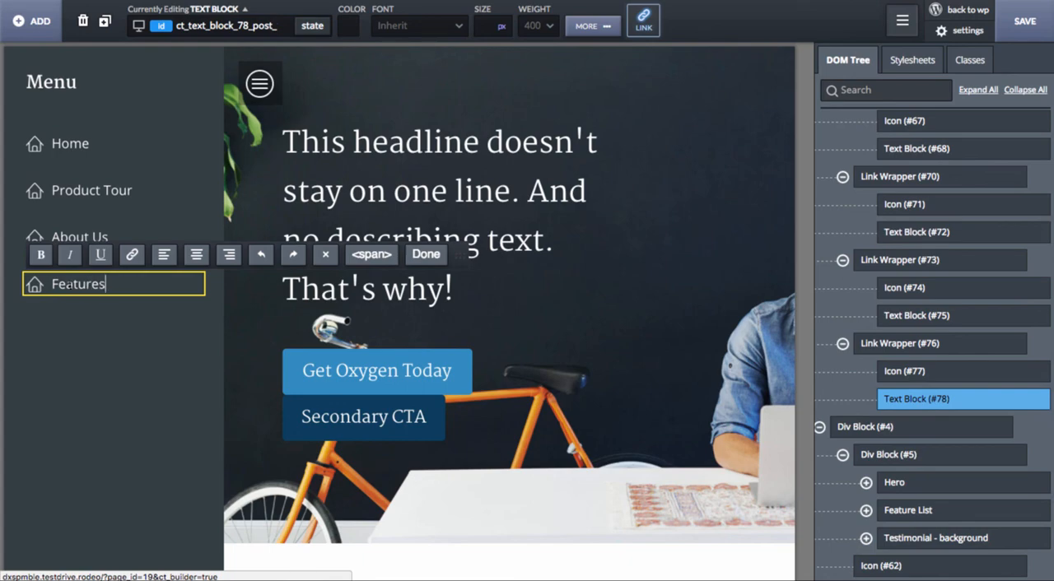
Step: Change the icon of the Features menu link to the Linearicons "list" icon
left_click(212, 293)
left_click(36, 290)
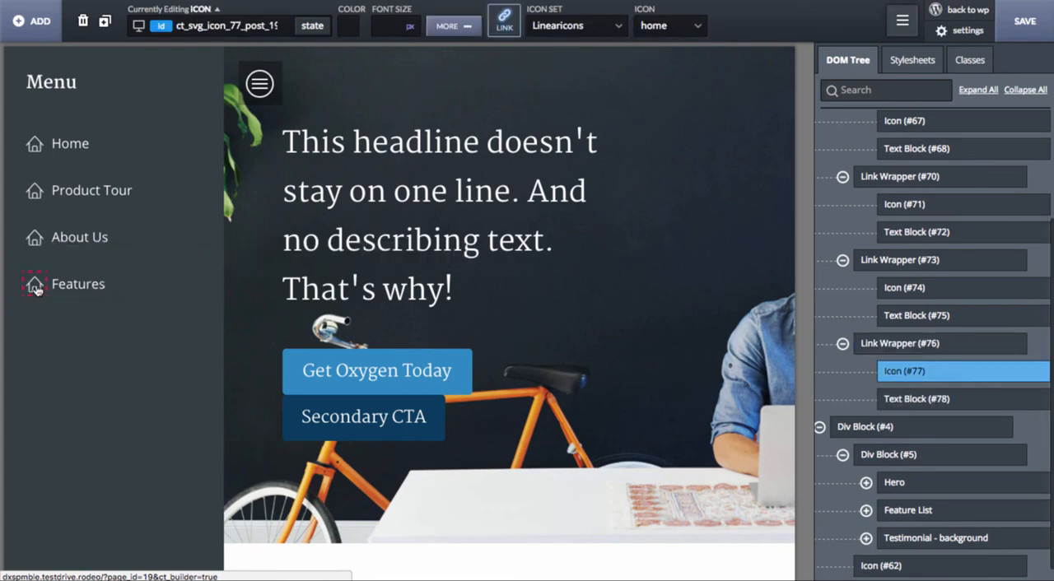
left_click(696, 25)
type("feu")
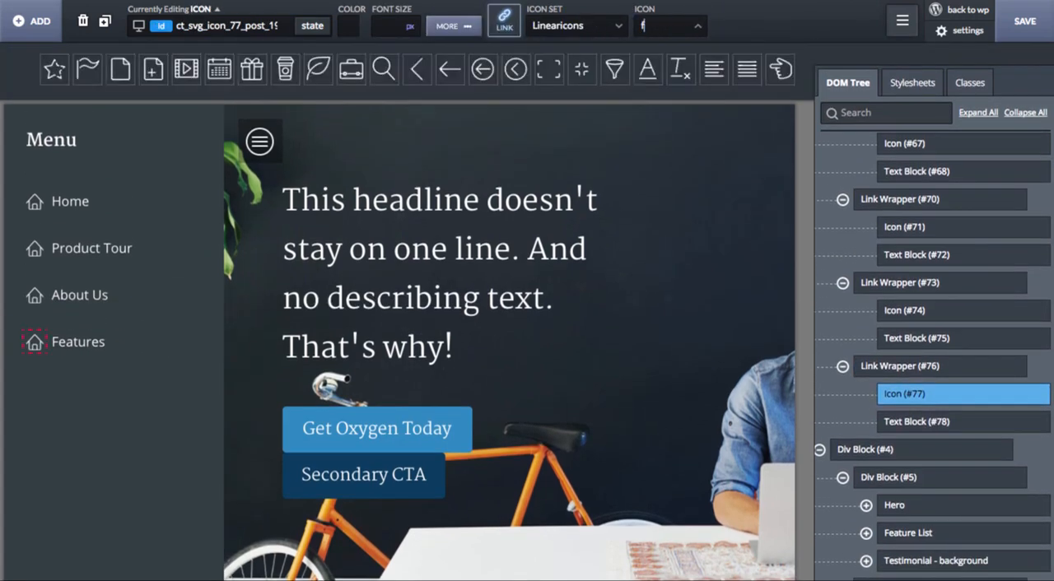
key("BackSpace")
key("BackSpace")
key("BackSpace")
type("list")
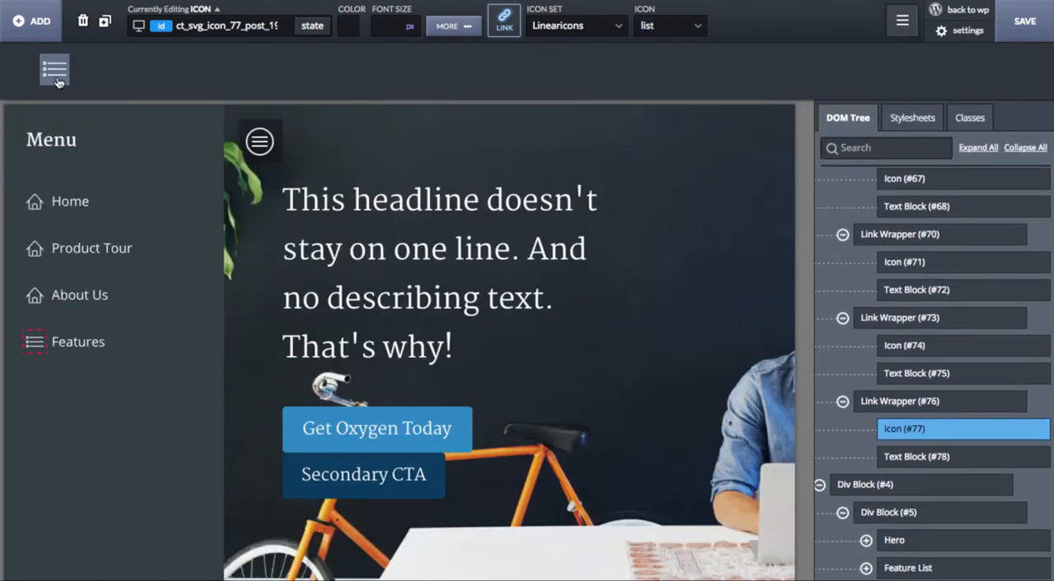
left_click(52, 66)
Step: Change the icon of the About Us menu link to the single-person icon from Linearicons
left_click(34, 238)
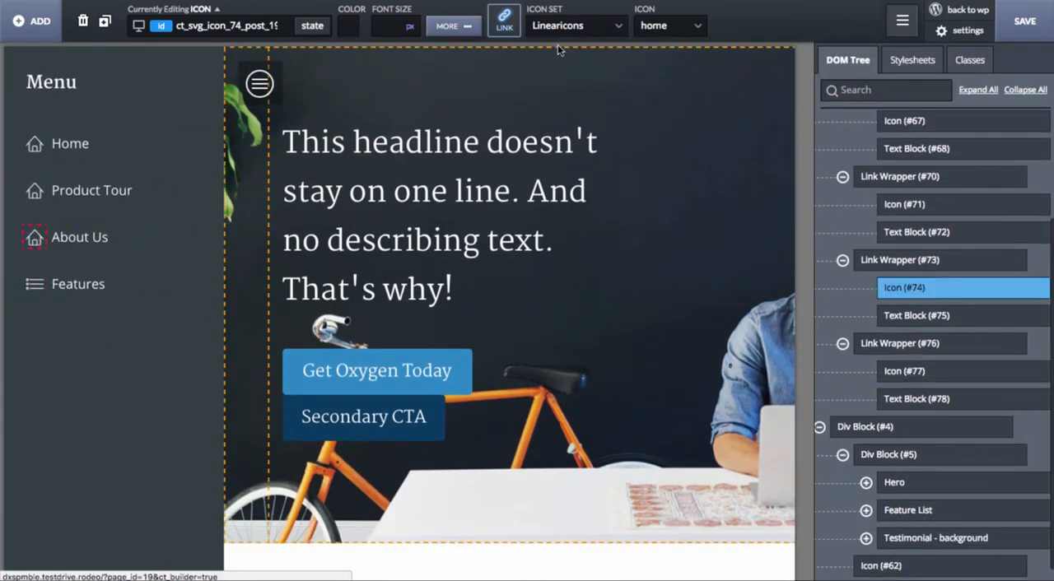
left_click(659, 26)
type("per")
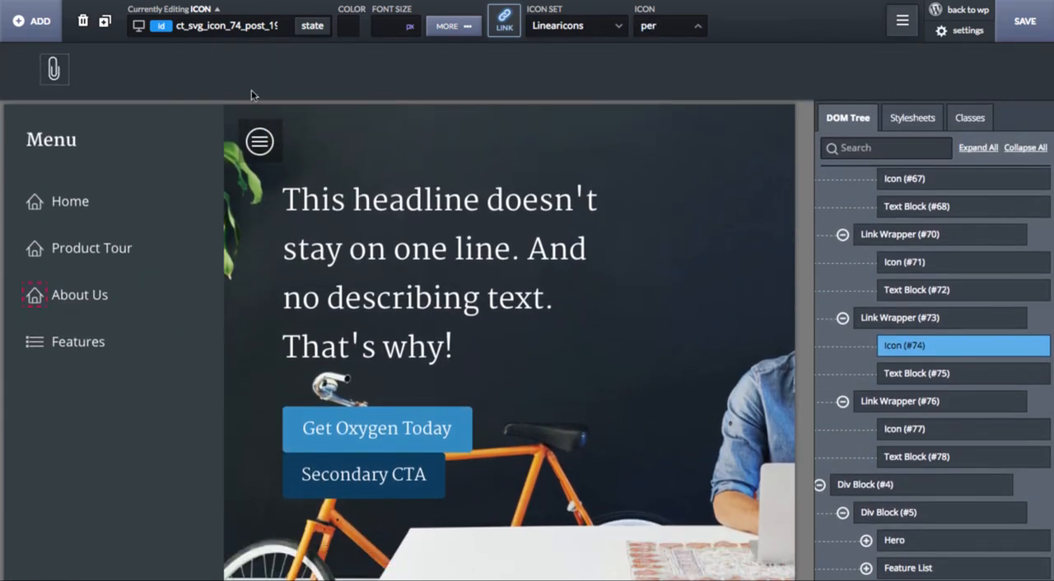
key("BackSpace")
type("peo")
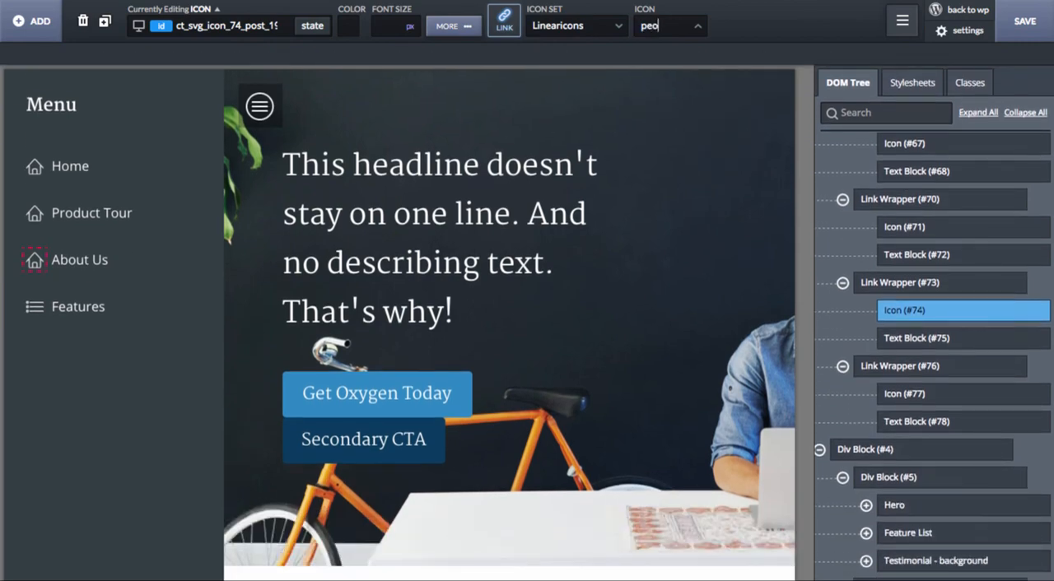
key("BackSpace")
key("BackSpace")
key("BackSpace")
type("man")
key("BackSpace")
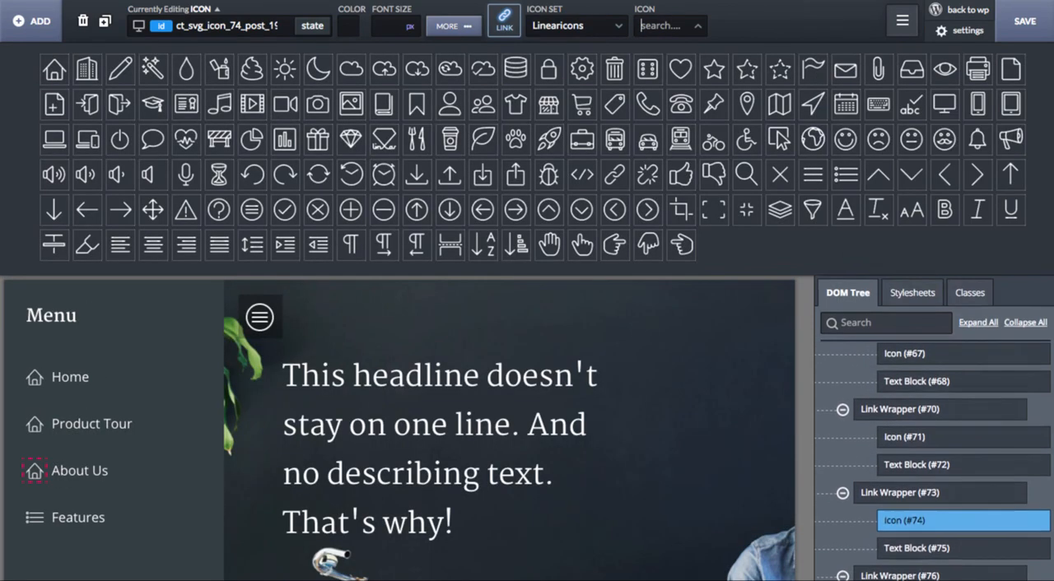
left_click(449, 104)
Step: Change the icon of the Product Tour menu link to the Linearicons "chart-bars" icon
left_click(33, 190)
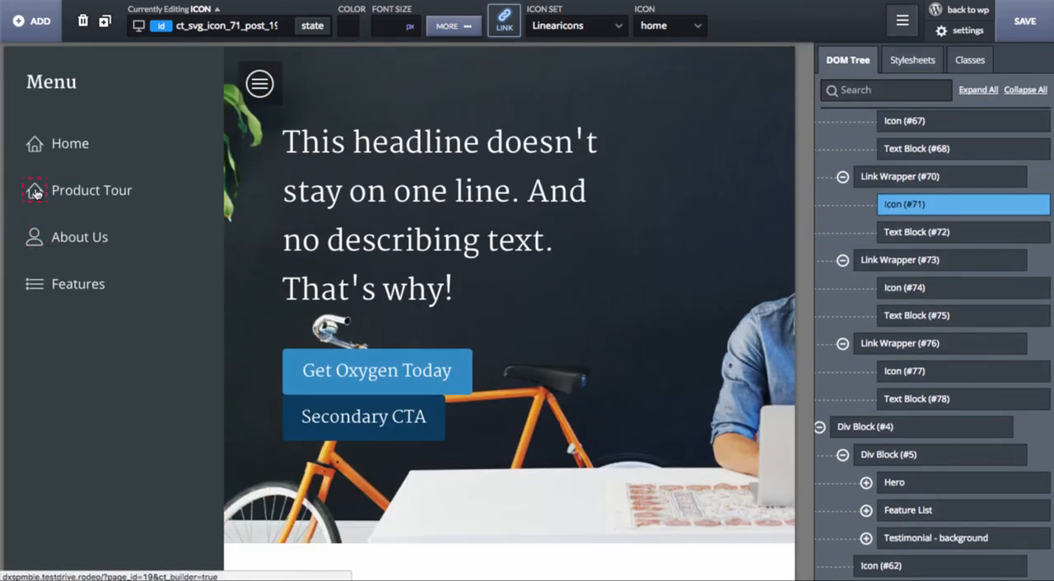
left_click(655, 26)
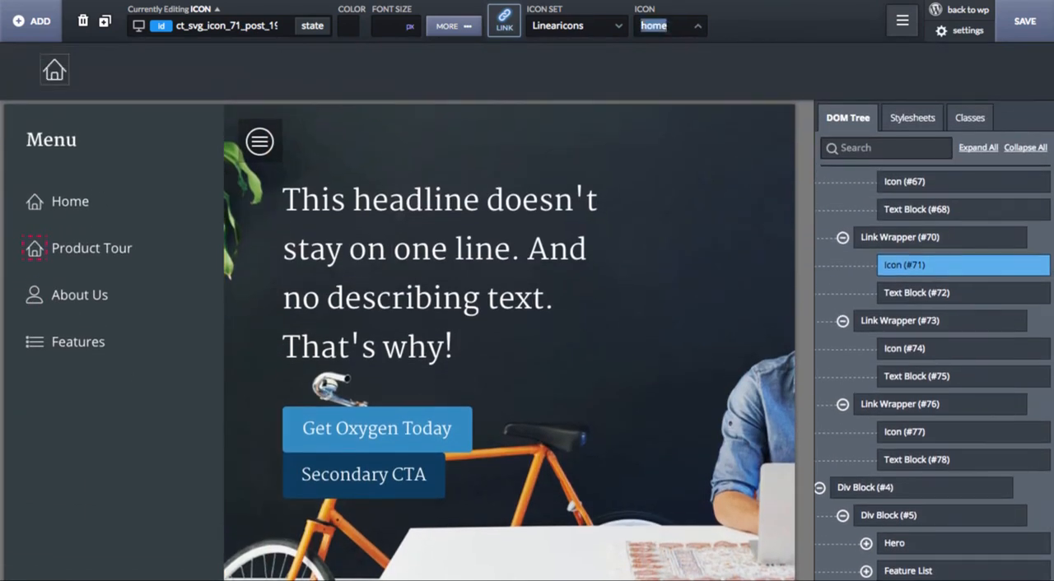
key("BackSpace")
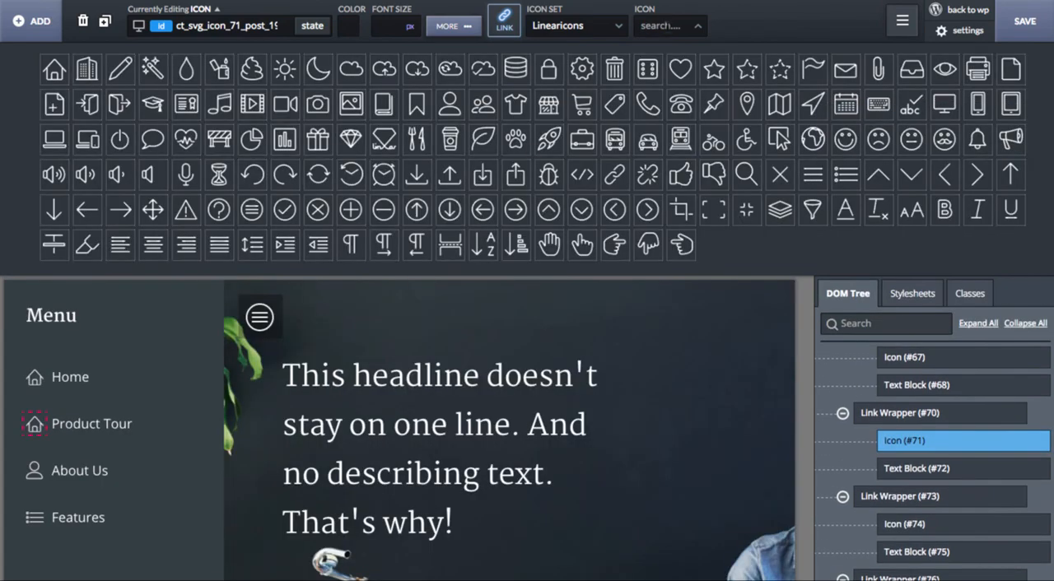
left_click(286, 138)
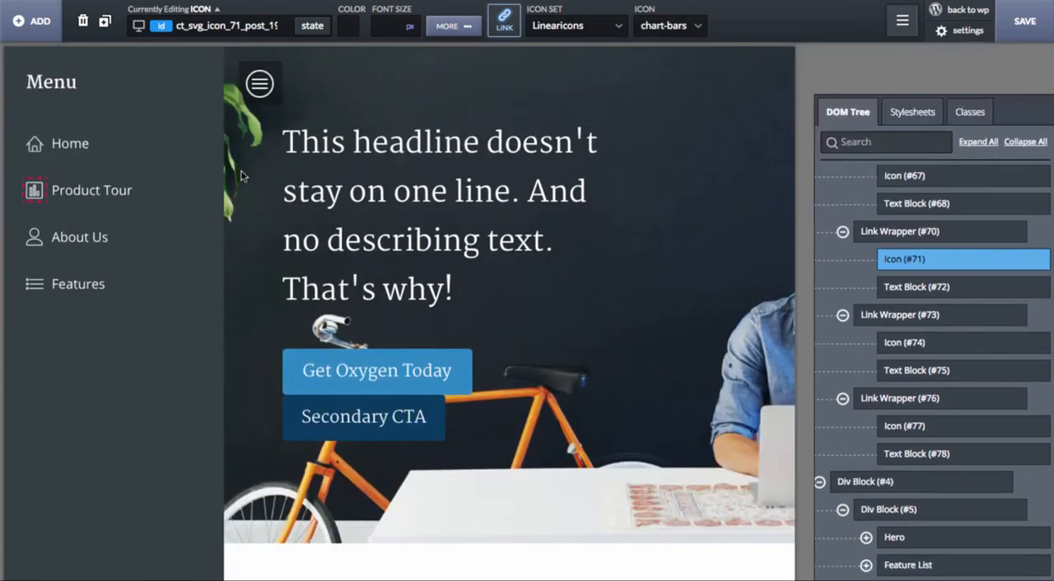
Step: Try the off-canvas menu's toggle in the builder, leave the menu closed and save the page
left_click(115, 338)
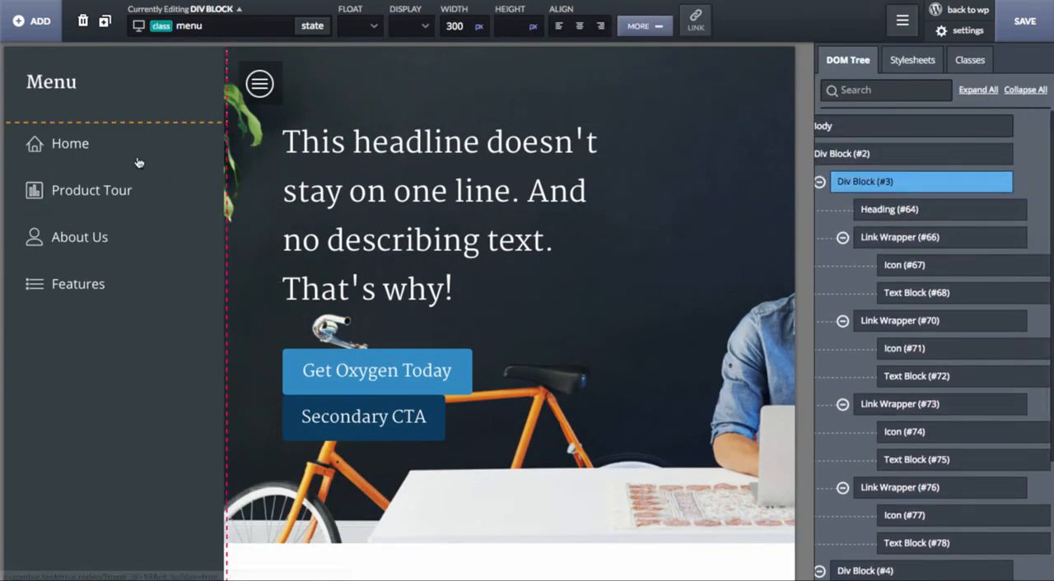
left_click(188, 308)
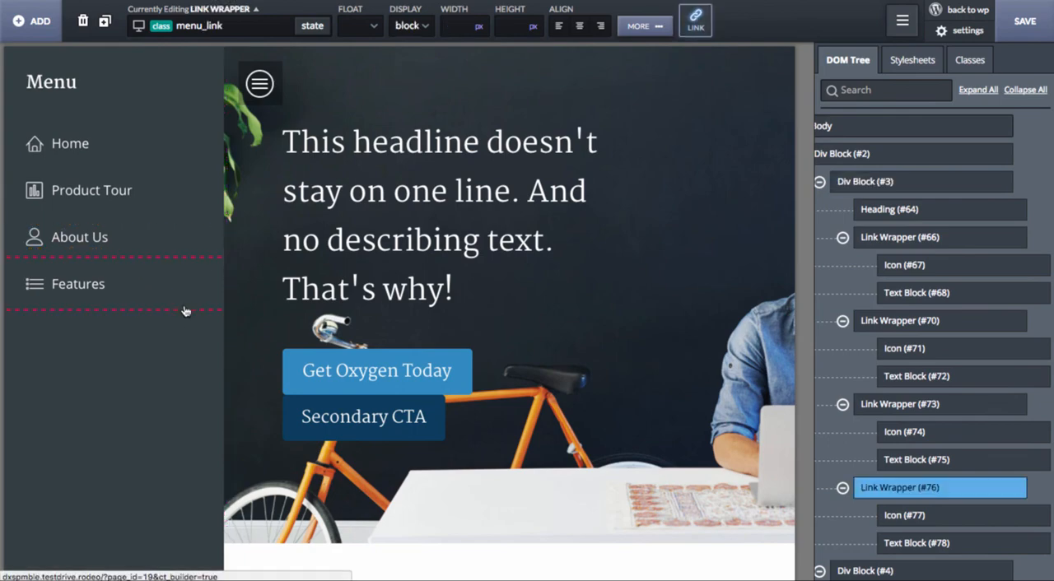
left_click(260, 85)
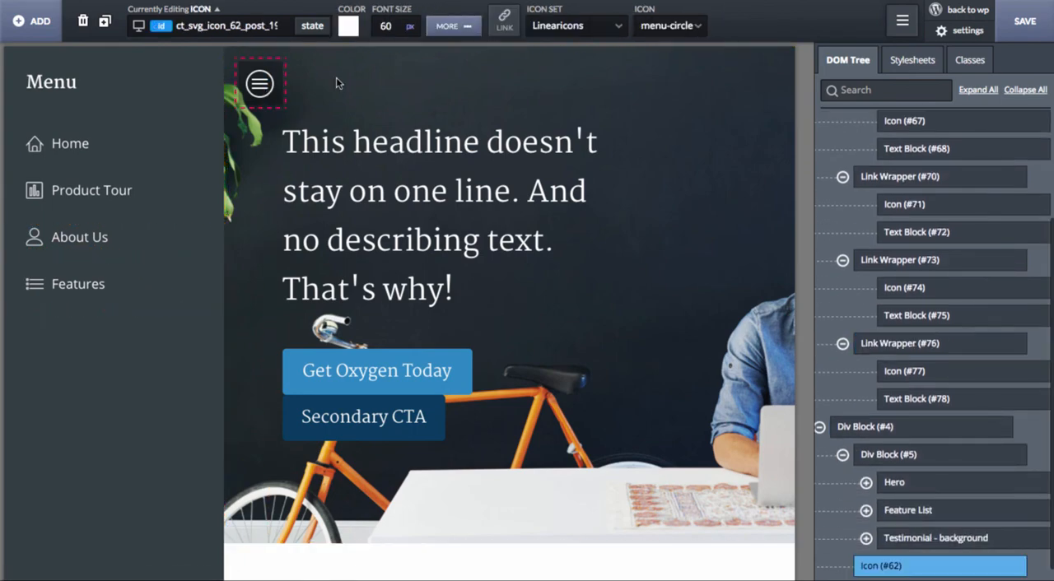
left_click(260, 84)
left_click(25, 85)
left_click(542, 94)
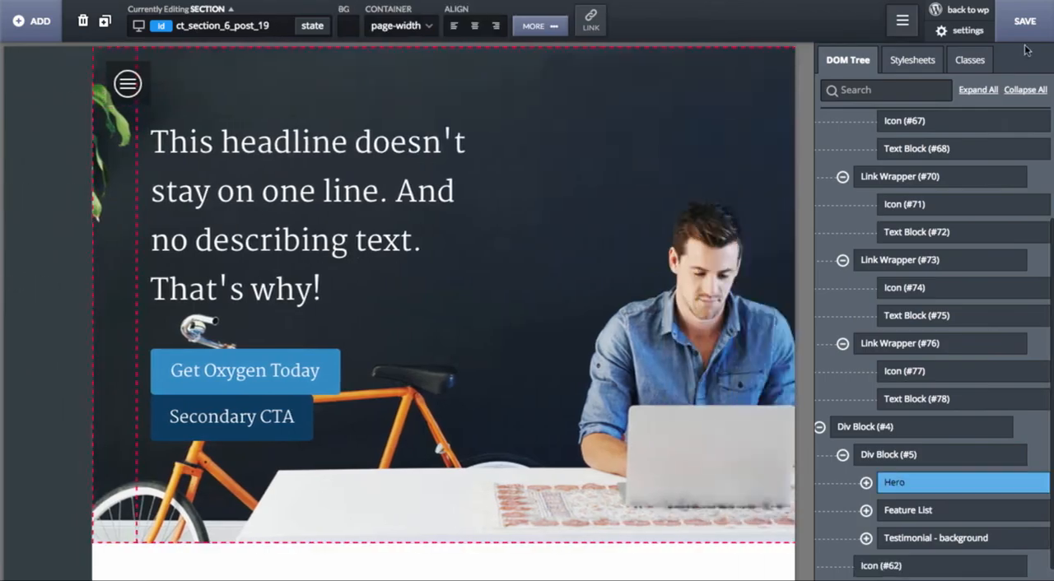
left_click(1037, 35)
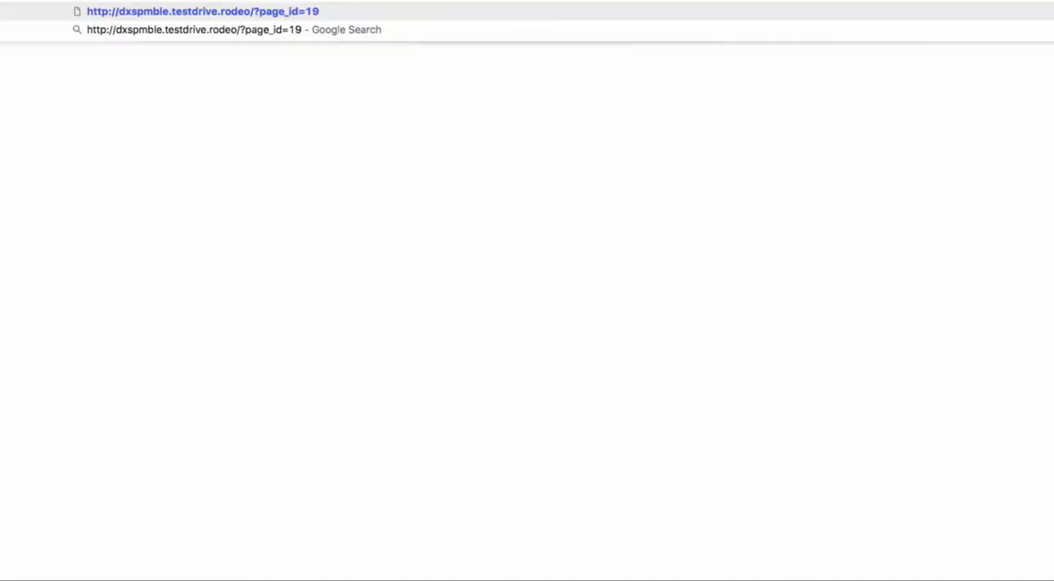
Step: Load the page on the front end and open the off-canvas menu beside the feature section
key("Return")
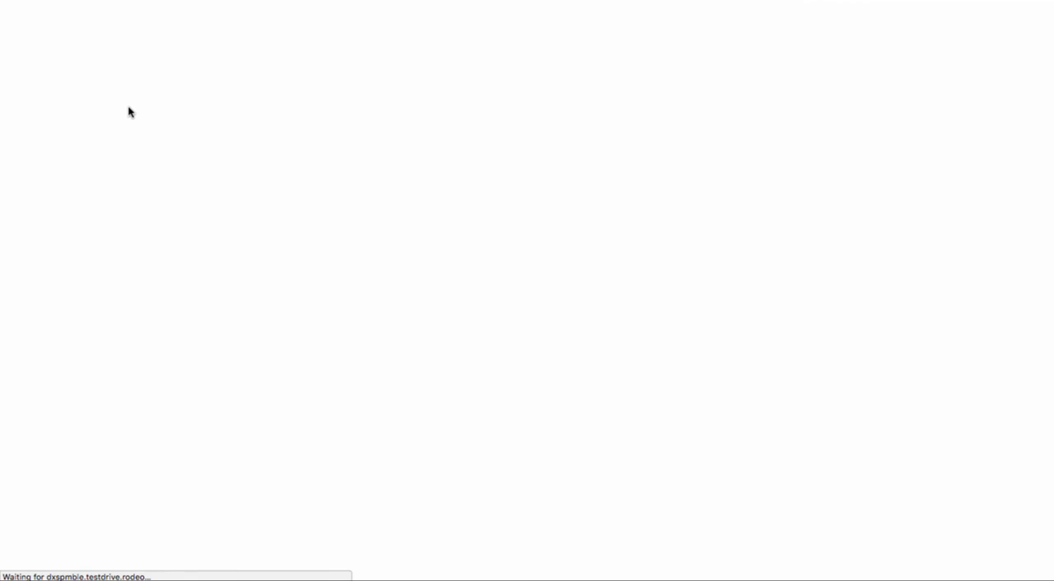
scroll(128, 111, "down", 5)
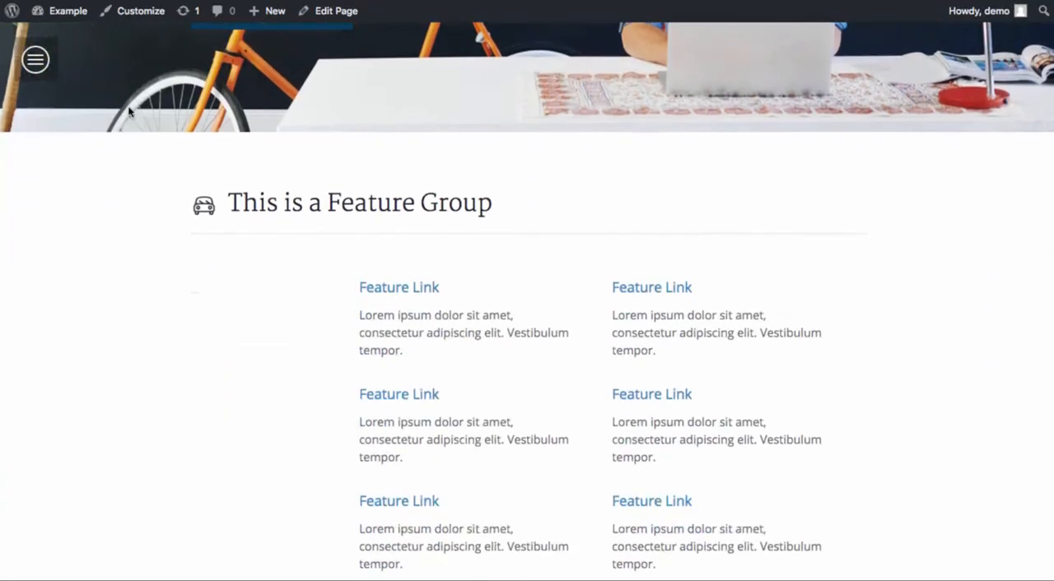
left_click(36, 59)
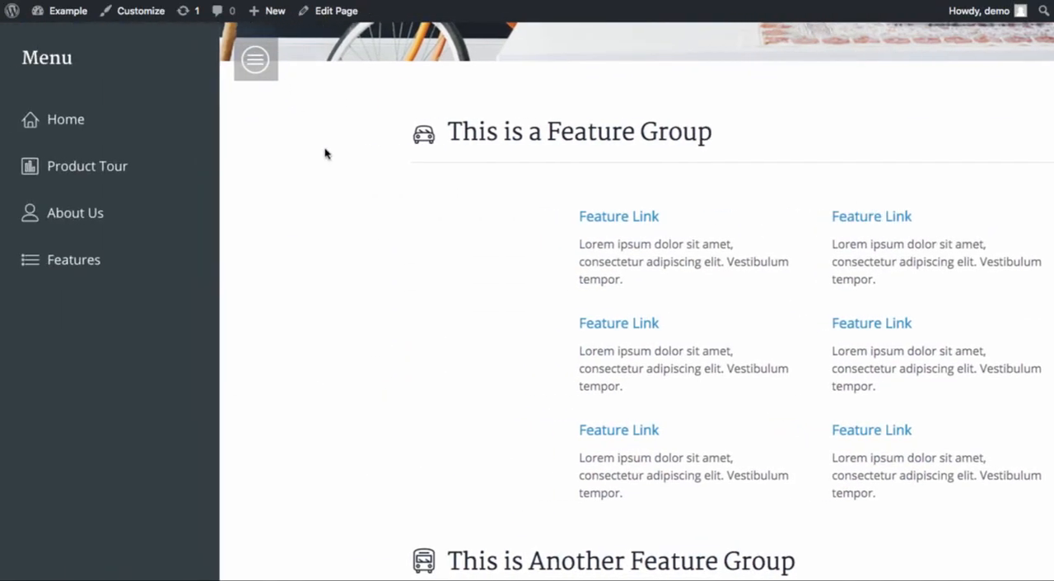
Step: Close and reopen the off-canvas menu repeatedly on the live page to check its slide animation
left_click(325, 153)
left_click(42, 74)
left_click(366, 148)
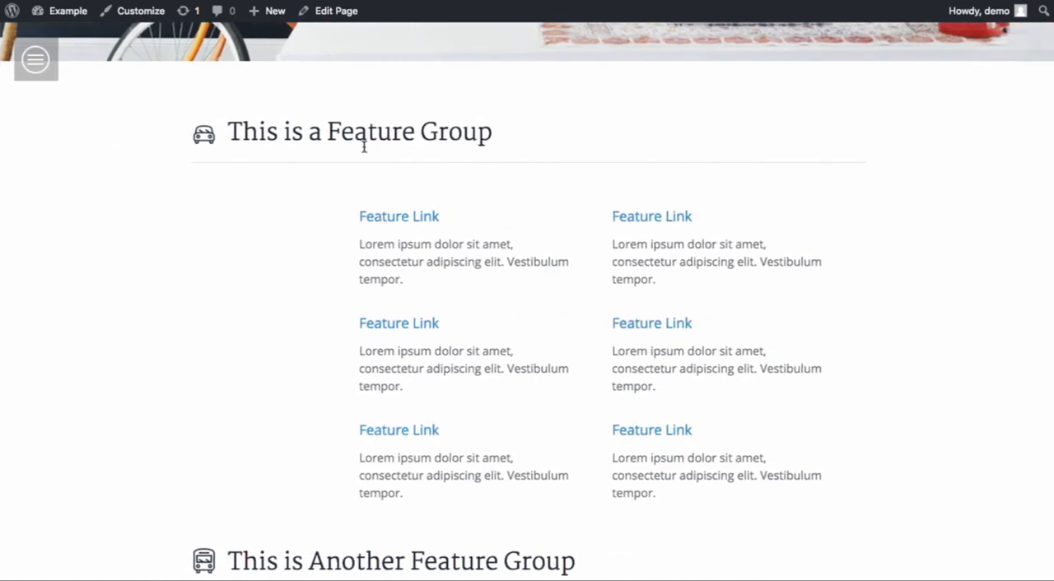
left_click(41, 68)
left_click(359, 183)
left_click(47, 70)
left_click(370, 212)
left_click(23, 71)
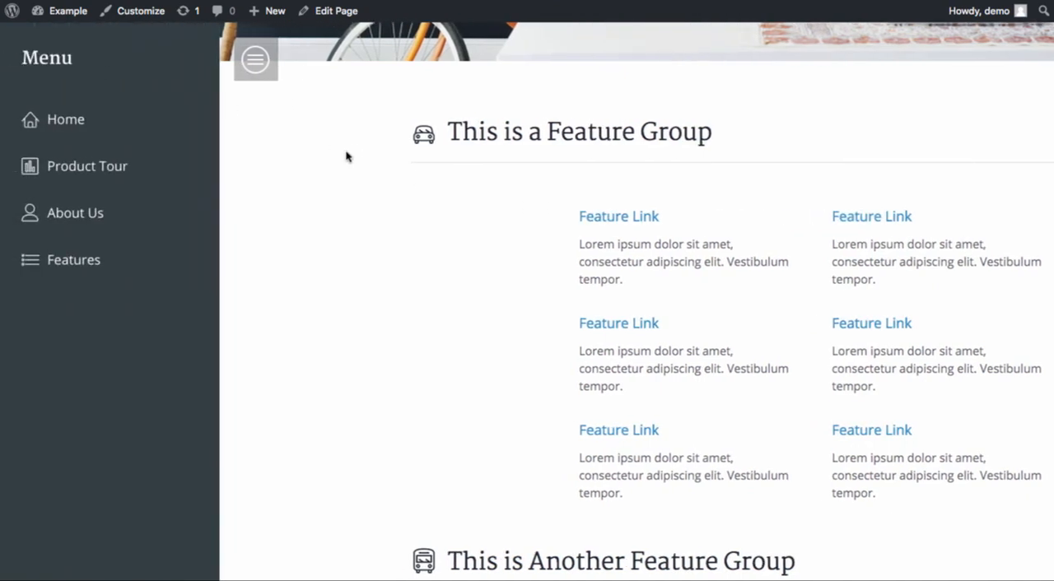
left_click(346, 157)
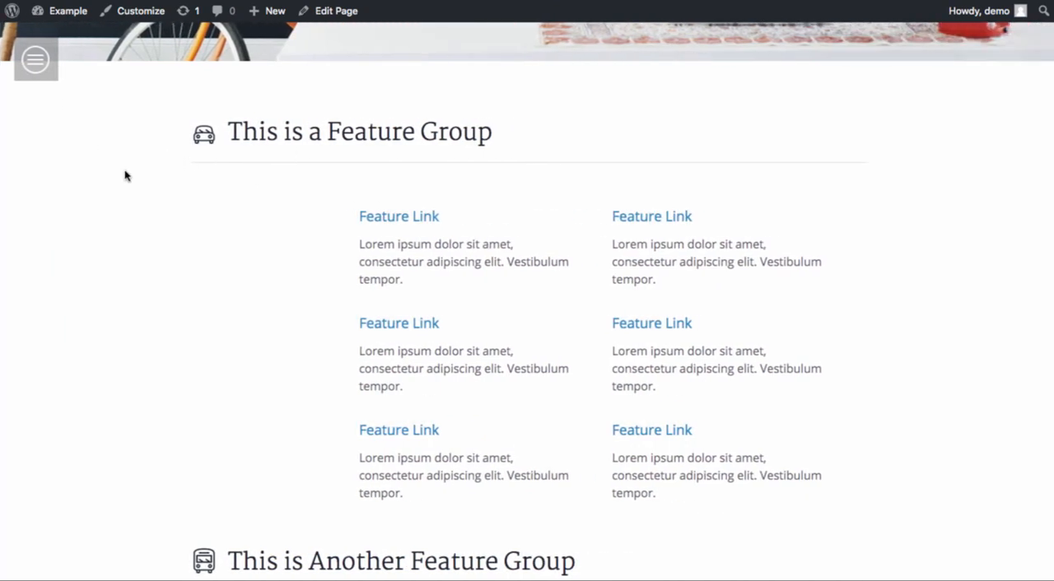
left_click(33, 61)
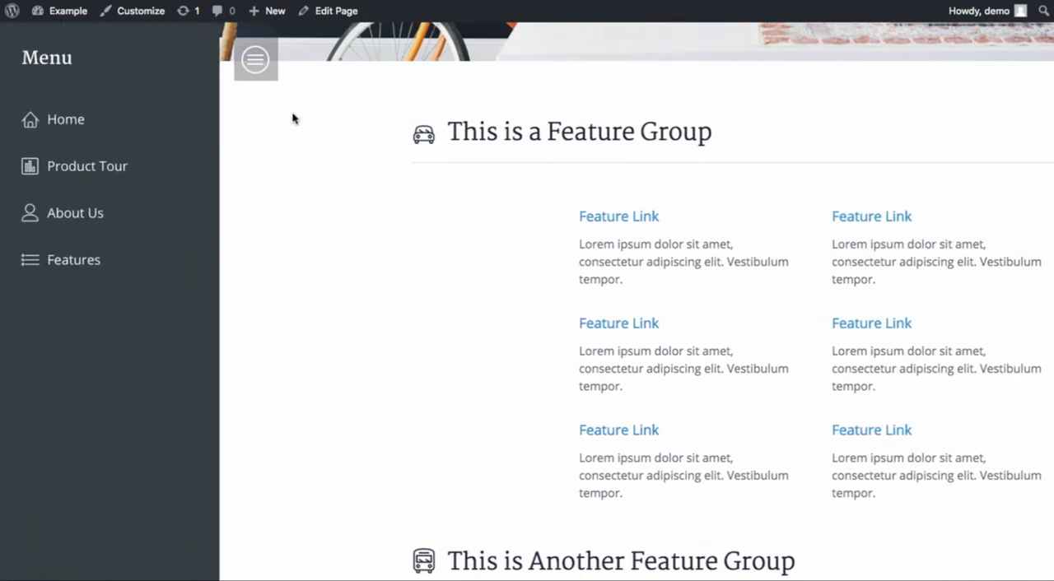
left_click(290, 114)
left_click(35, 73)
left_click(336, 150)
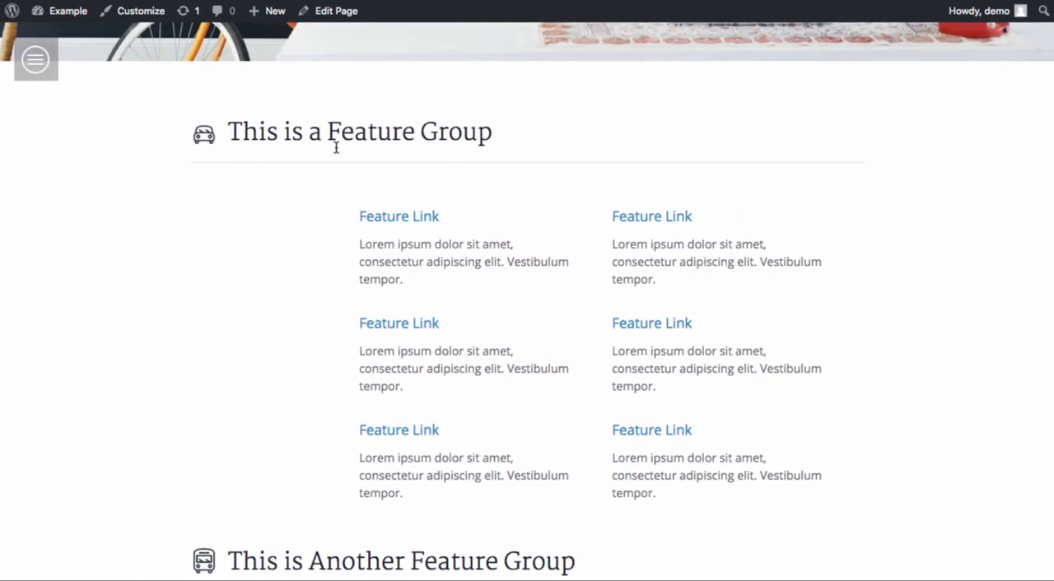
left_click(39, 64)
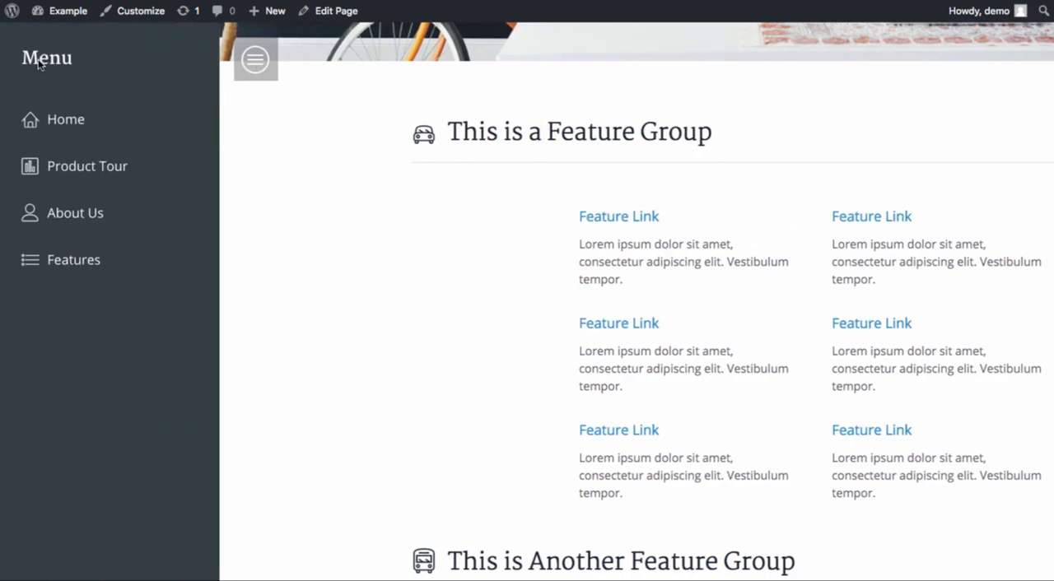